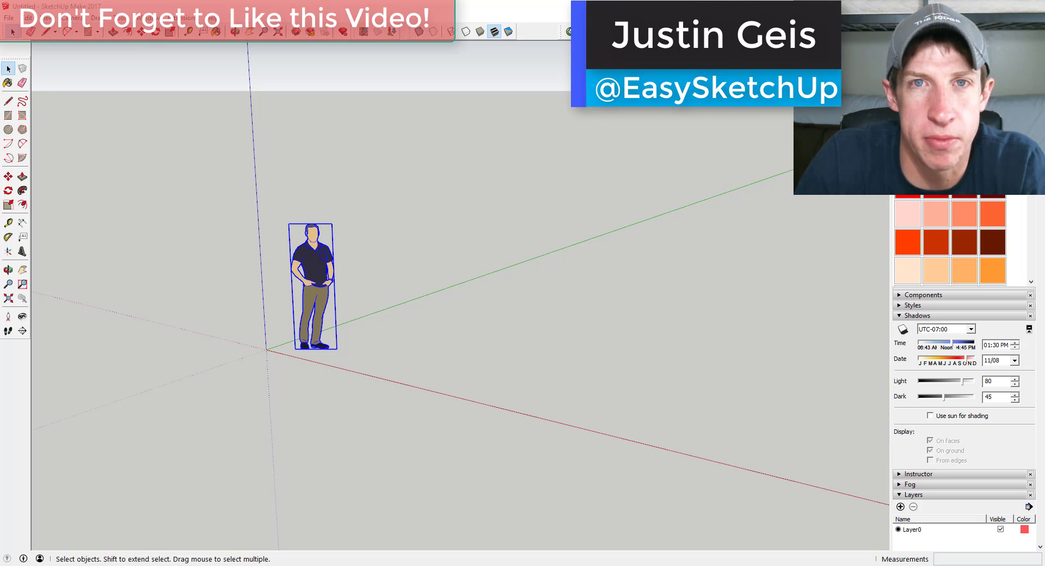
View the spiral chandelier reference picture, return to the model, and delete the default human figure.
{"action": "key", "text": "alt+Tab"}
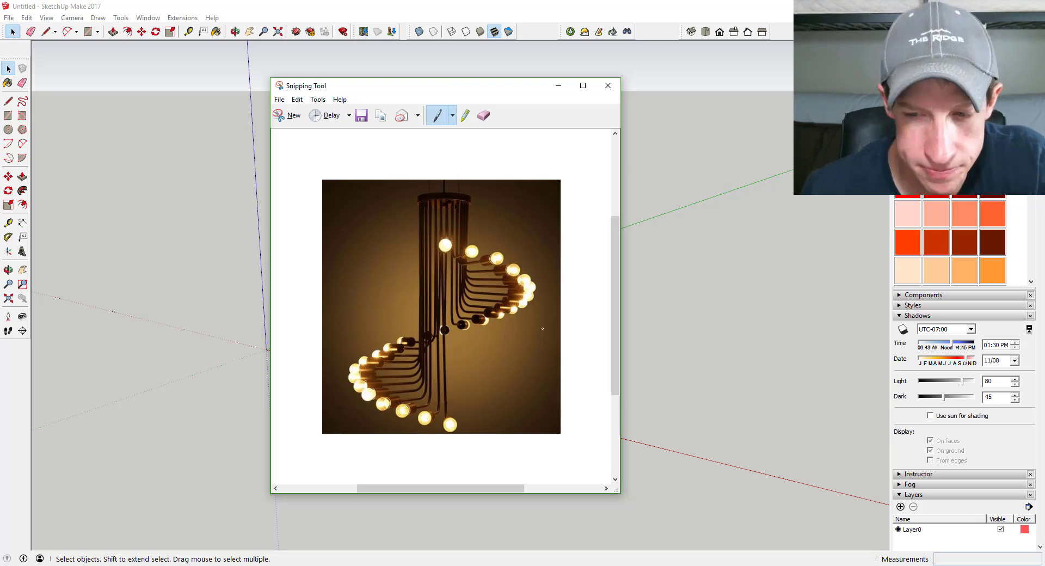
{"action": "left_click", "coordinate": [559, 86]}
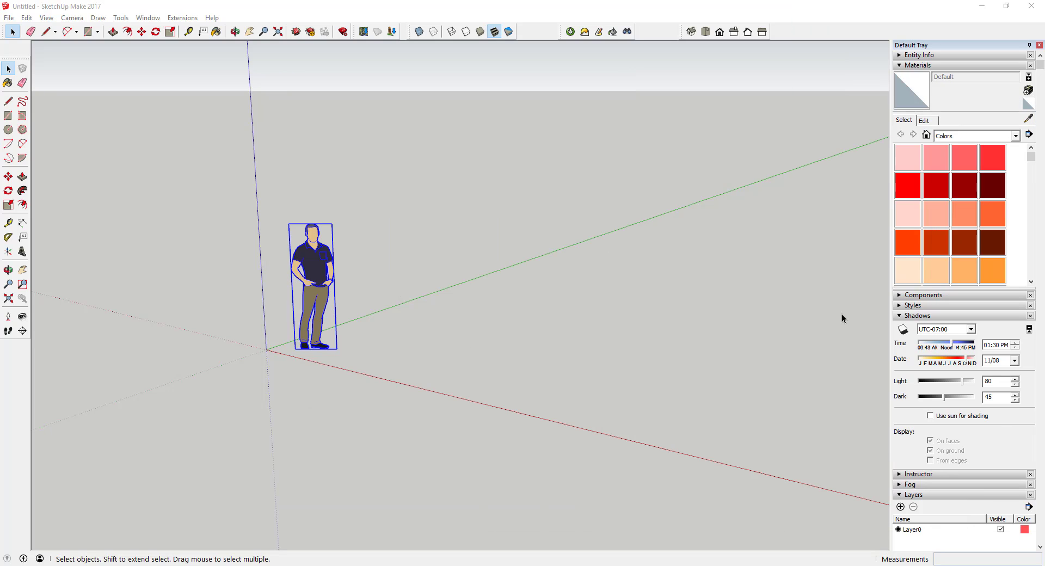
{"action": "key", "text": "Delete"}
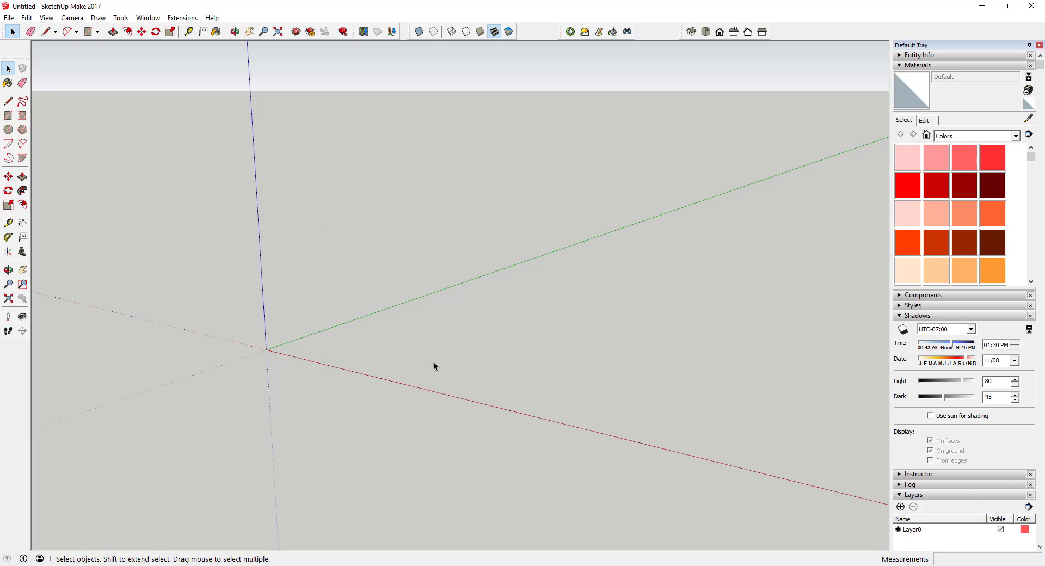
Draw a circle with an 8-inch radius centred on the origin and select its edge.
{"action": "key", "text": "c"}
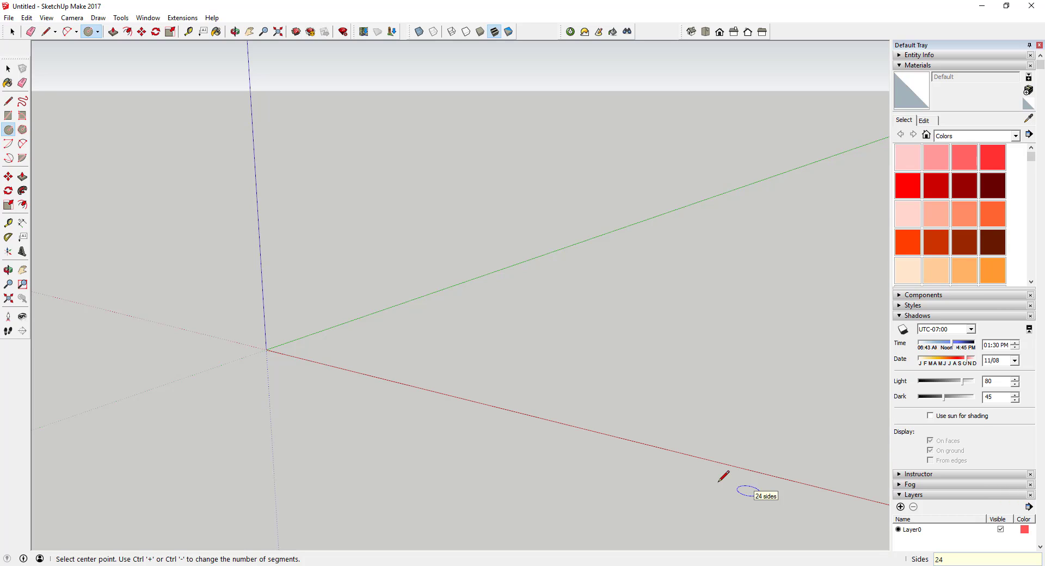
{"action": "left_click", "coordinate": [266, 350]}
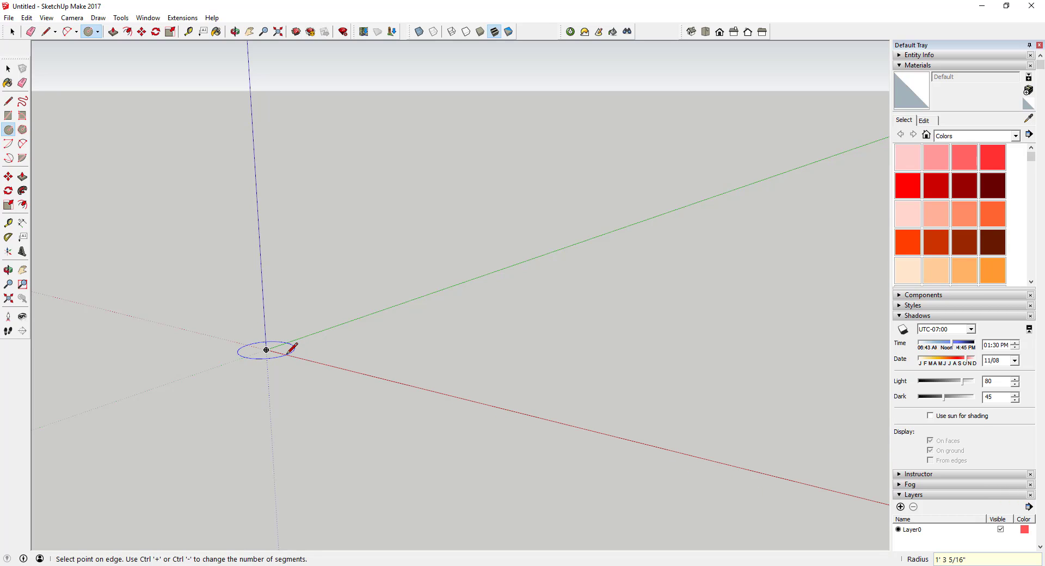
{"action": "left_click", "coordinate": [287, 352]}
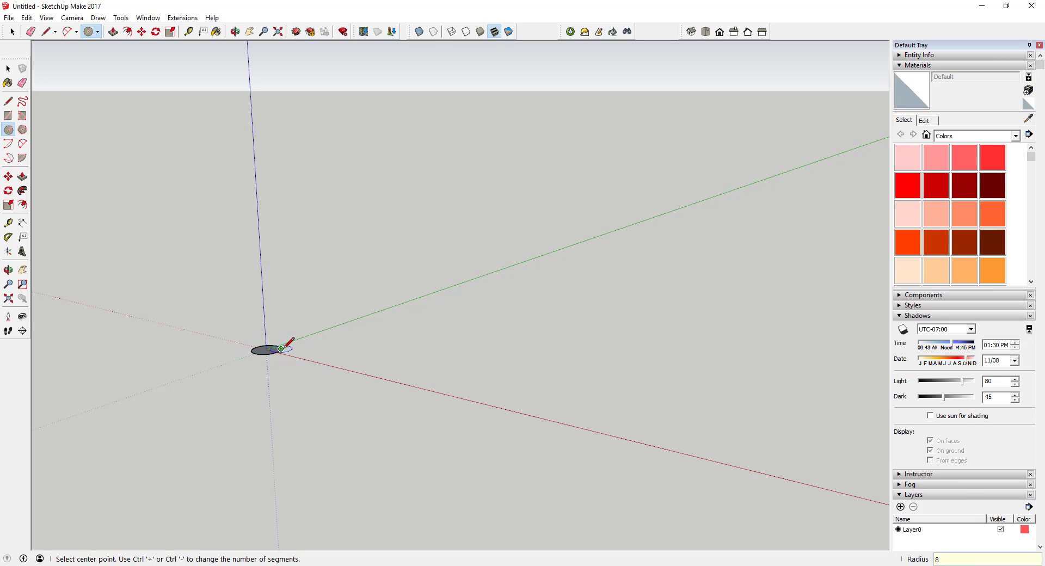
{"action": "scroll", "coordinate": [267, 350], "scroll_direction": "up", "scroll_amount": 4}
{"action": "scroll", "coordinate": [266, 350], "scroll_direction": "up", "scroll_amount": 5}
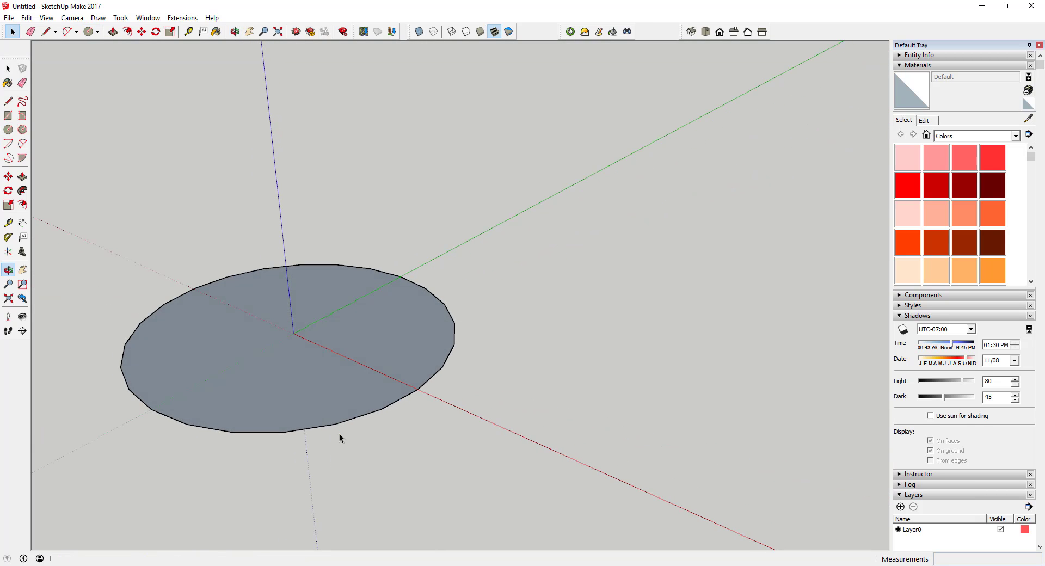
{"action": "key", "text": "space"}
{"action": "left_click", "coordinate": [328, 426]}
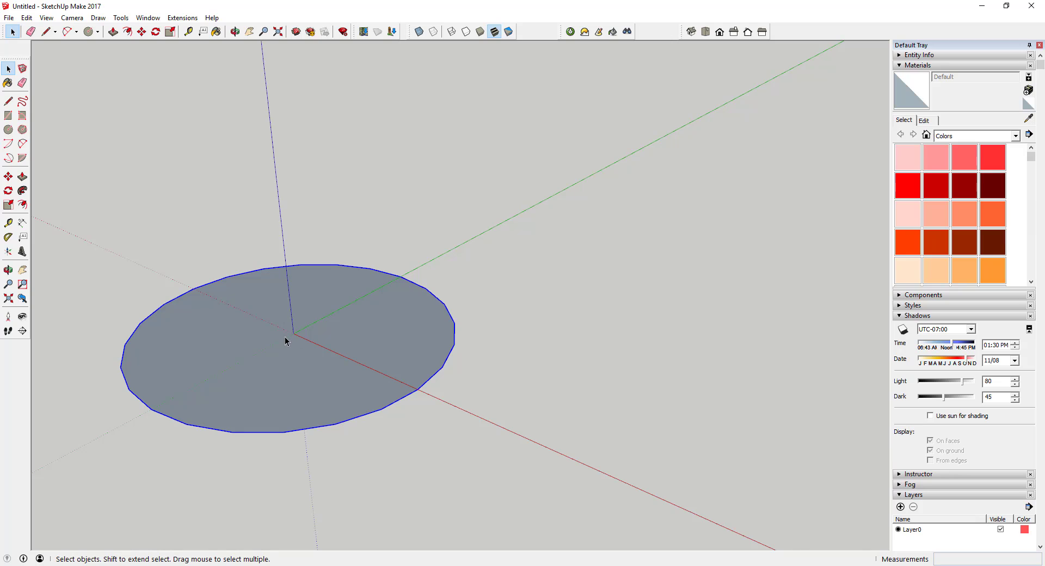
{"action": "left_click", "coordinate": [8, 101]}
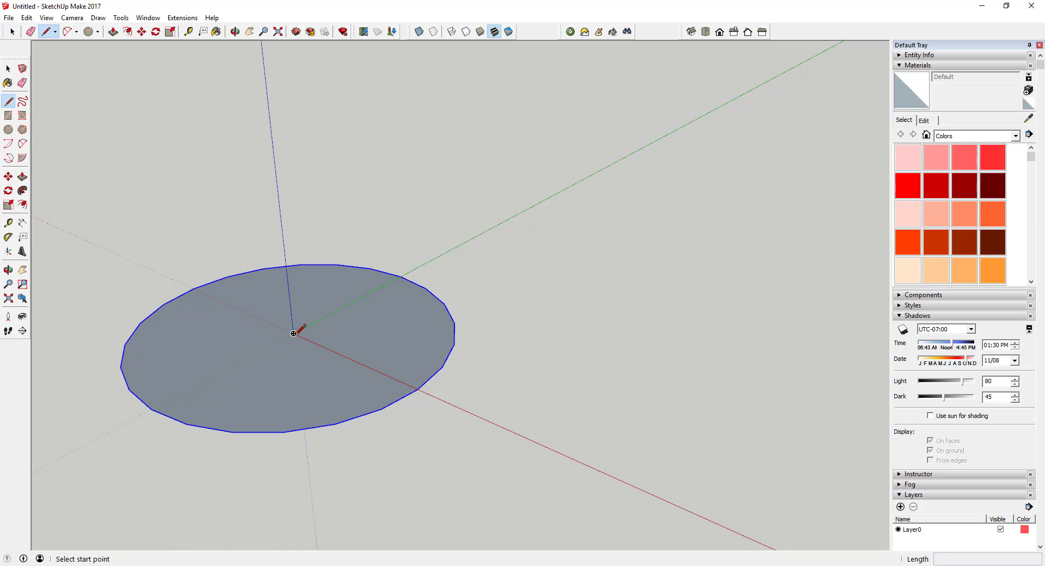
{"action": "left_click", "coordinate": [294, 333]}
{"action": "key", "text": "space"}
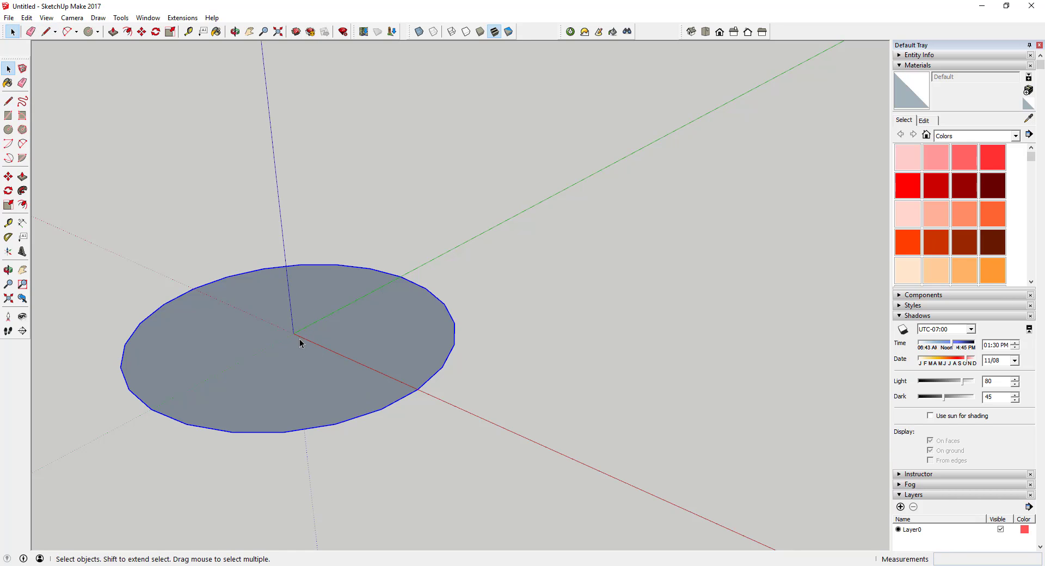
Draw a 5.5-inch line from the circle's centre toward the midpoint of one of its edge segments.
{"action": "key", "text": "l"}
{"action": "left_click", "coordinate": [294, 333]}
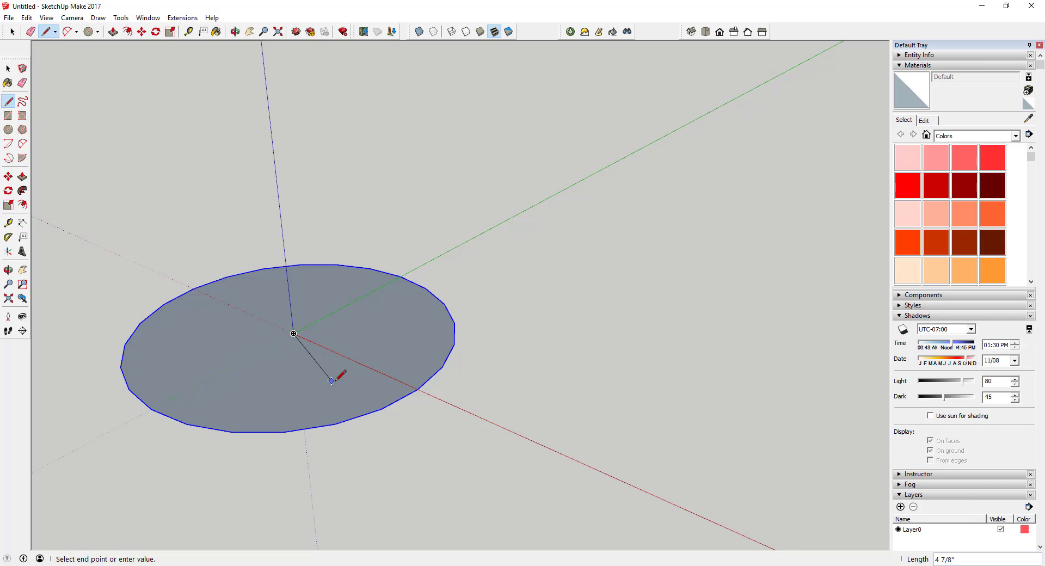
{"action": "left_click", "coordinate": [358, 416]}
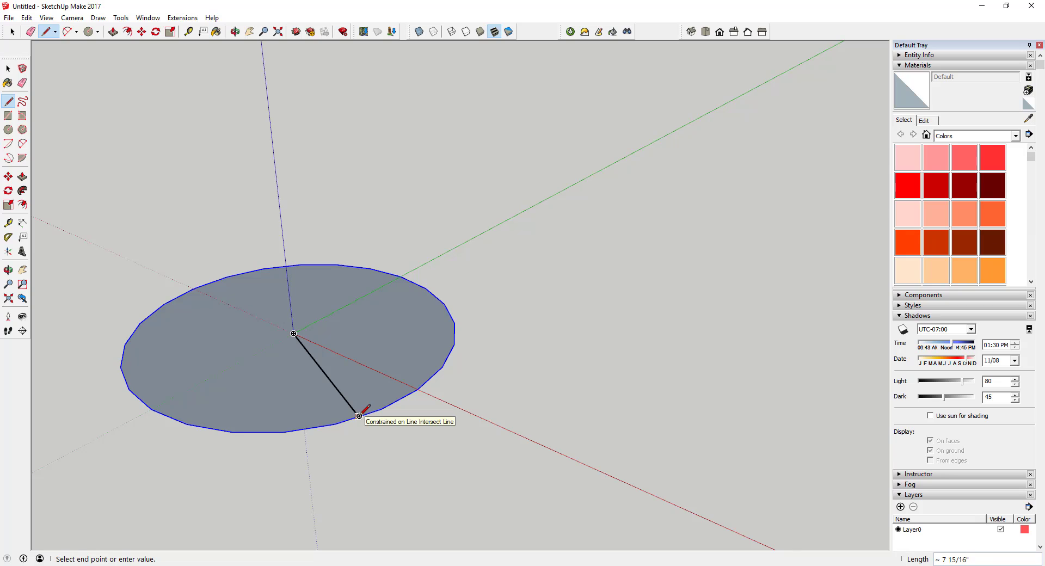
{"action": "left_click", "coordinate": [358, 416]}
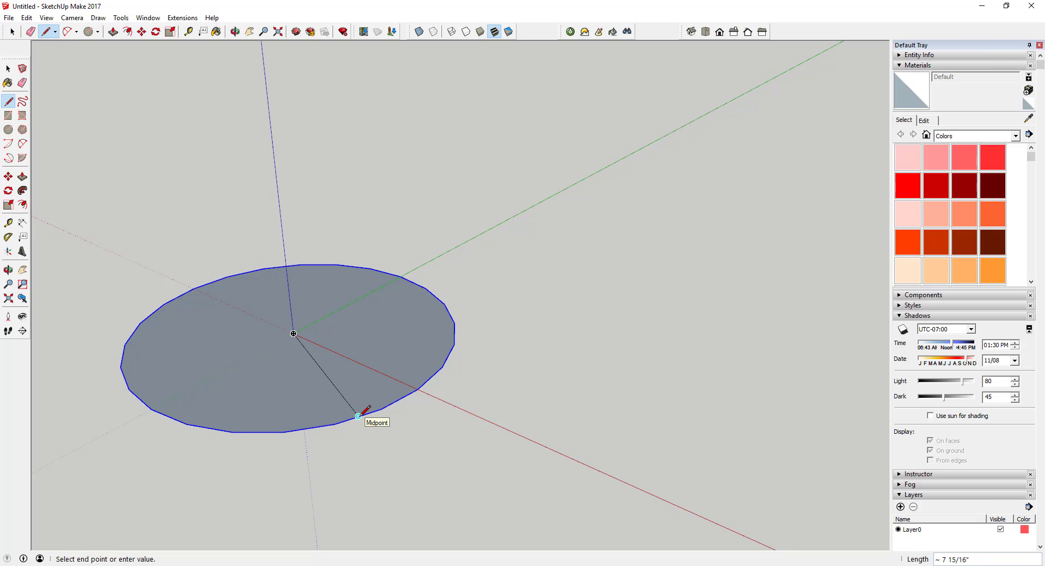
{"action": "type", "text": "5.5"}
{"action": "key", "text": "Return"}
{"action": "key", "text": "space"}
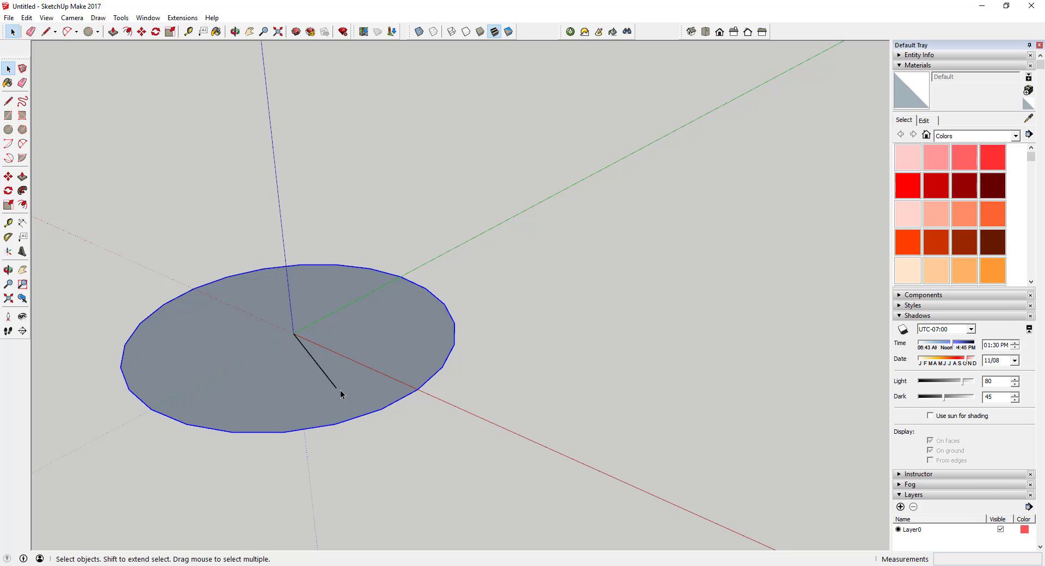
Draw a 12-sided circle with a 0.25-inch radius centred on the outer end of the 5.5-inch line.
{"action": "key", "text": "c"}
{"action": "middle_click_drag", "start_coordinate": [338, 377], "coordinate": [340, 367]}
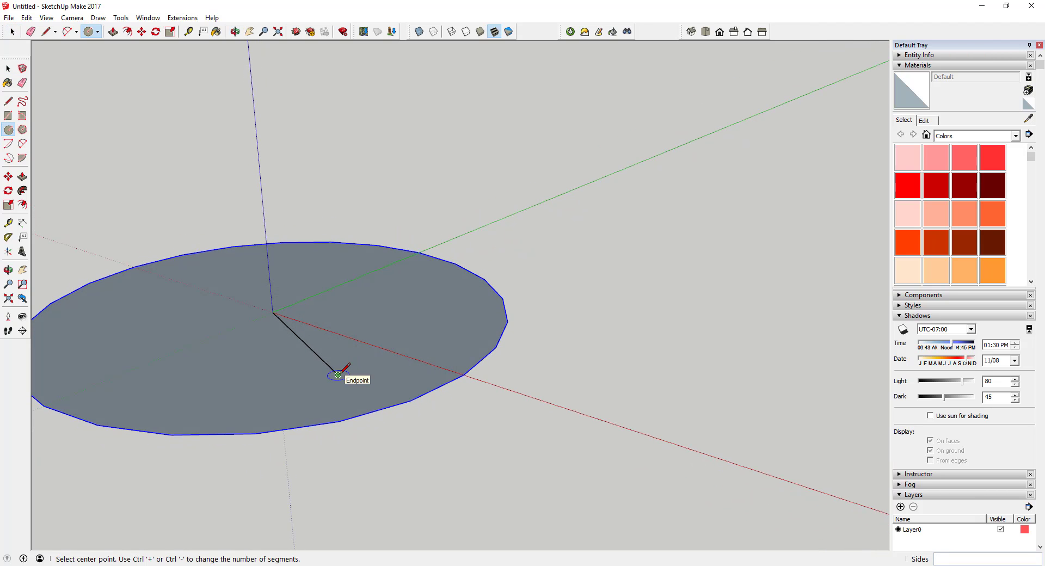
{"action": "key", "text": "space"}
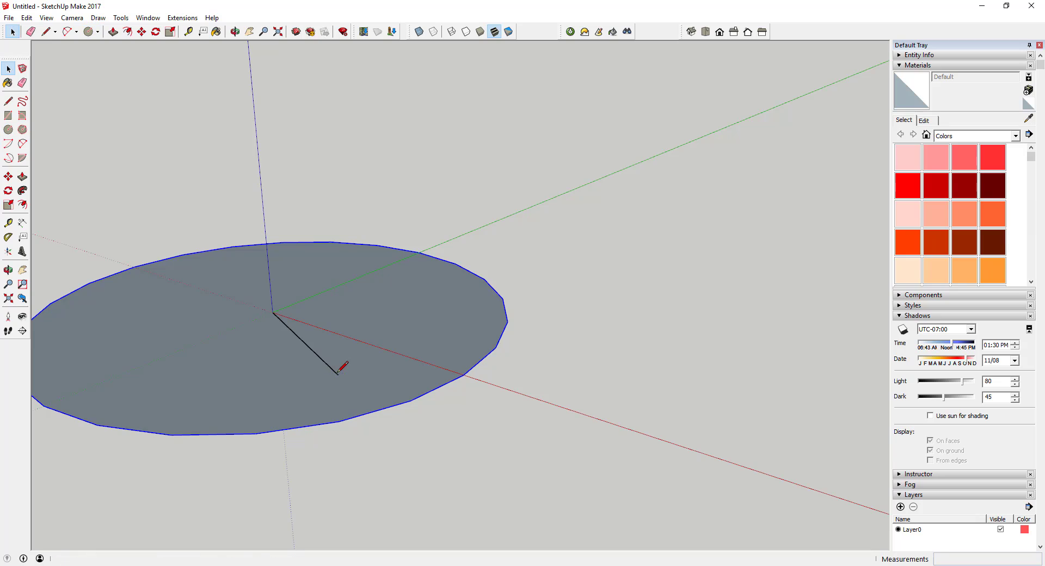
{"action": "key", "text": "c"}
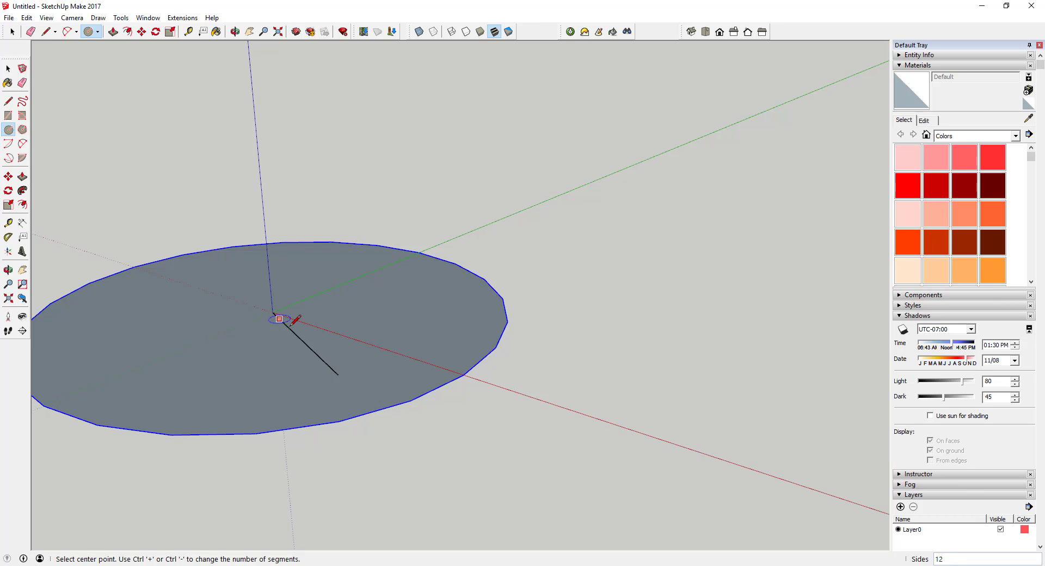
{"action": "left_click", "coordinate": [338, 375]}
{"action": "scroll", "coordinate": [340, 376], "scroll_direction": "up", "scroll_amount": 1}
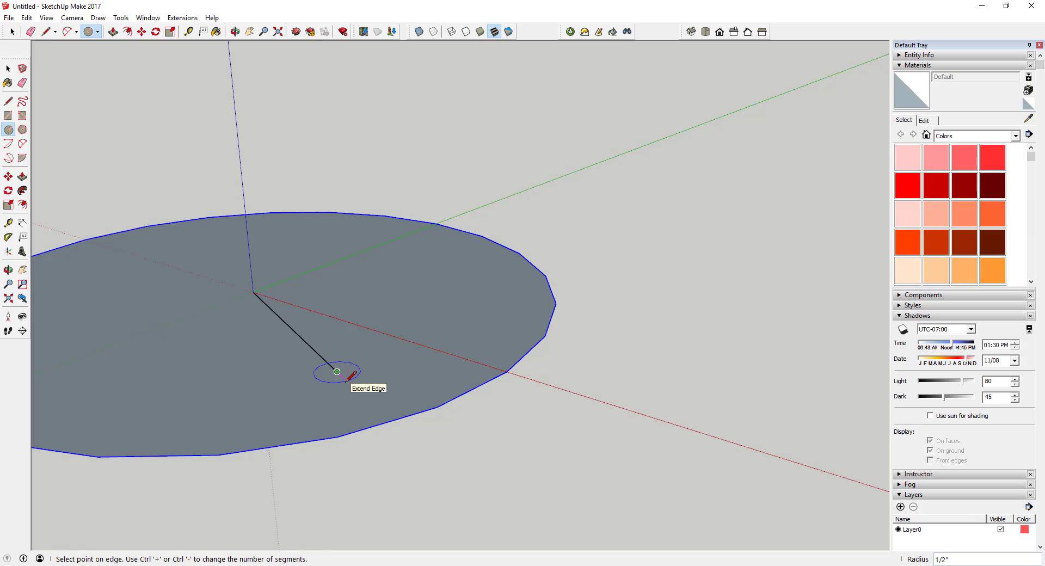
{"action": "type", "text": ".25"}
{"action": "key", "text": "Return"}
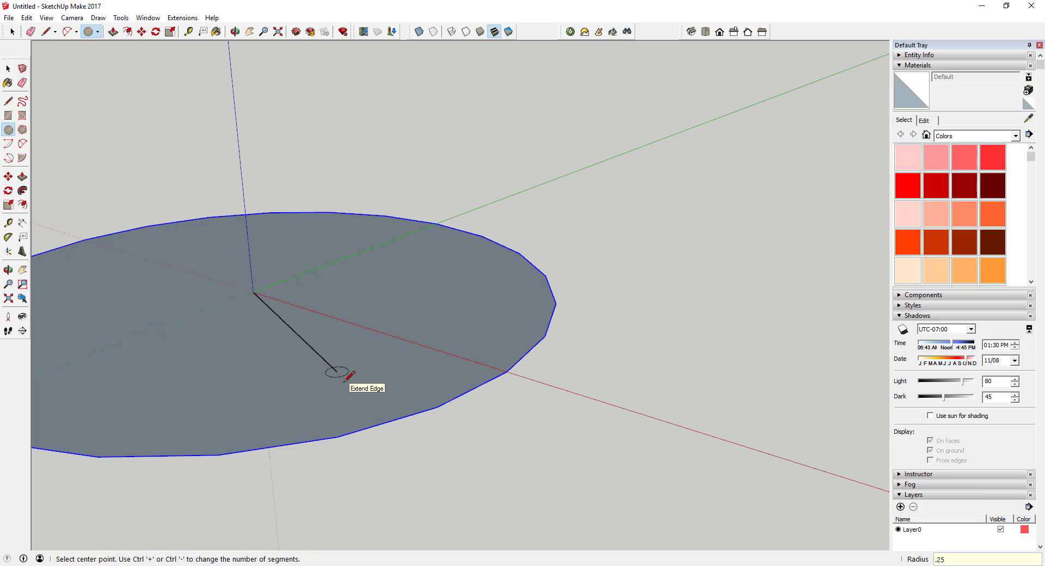
Erase the helper line between the large circle's centre and the small circle.
{"action": "scroll", "coordinate": [330, 361], "scroll_direction": "up", "scroll_amount": 1}
{"action": "key", "text": "e"}
{"action": "left_click", "coordinate": [331, 363]}
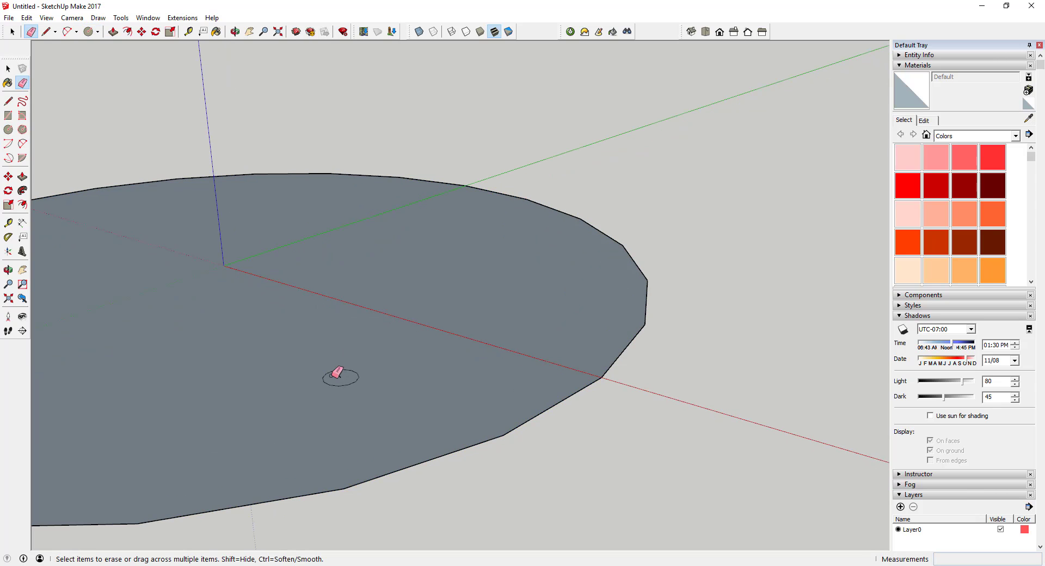
{"action": "scroll", "coordinate": [406, 348], "scroll_direction": "down", "scroll_amount": 2}
{"action": "scroll", "coordinate": [406, 344], "scroll_direction": "down", "scroll_amount": 2}
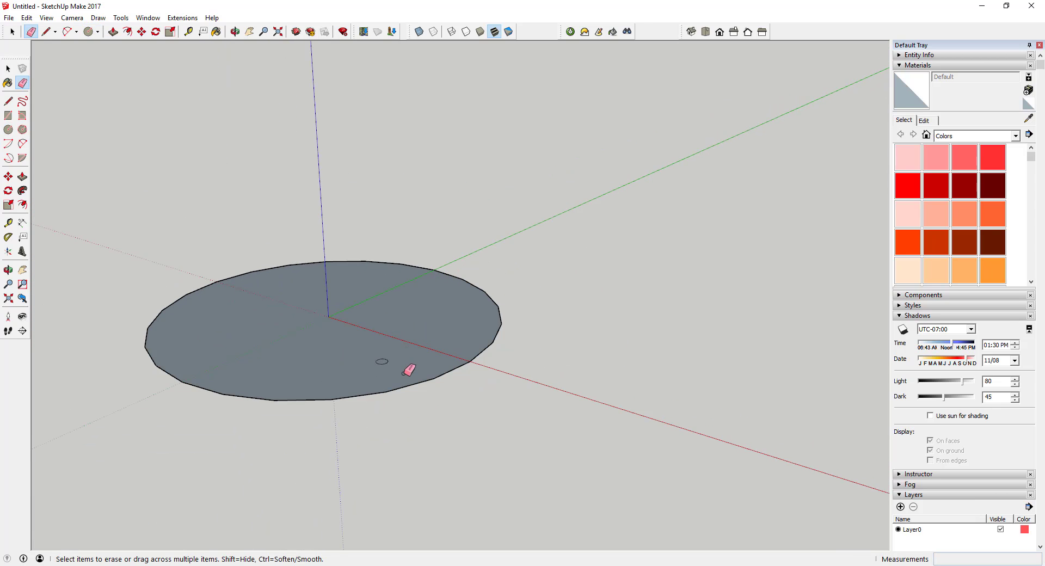
{"action": "key", "text": "space"}
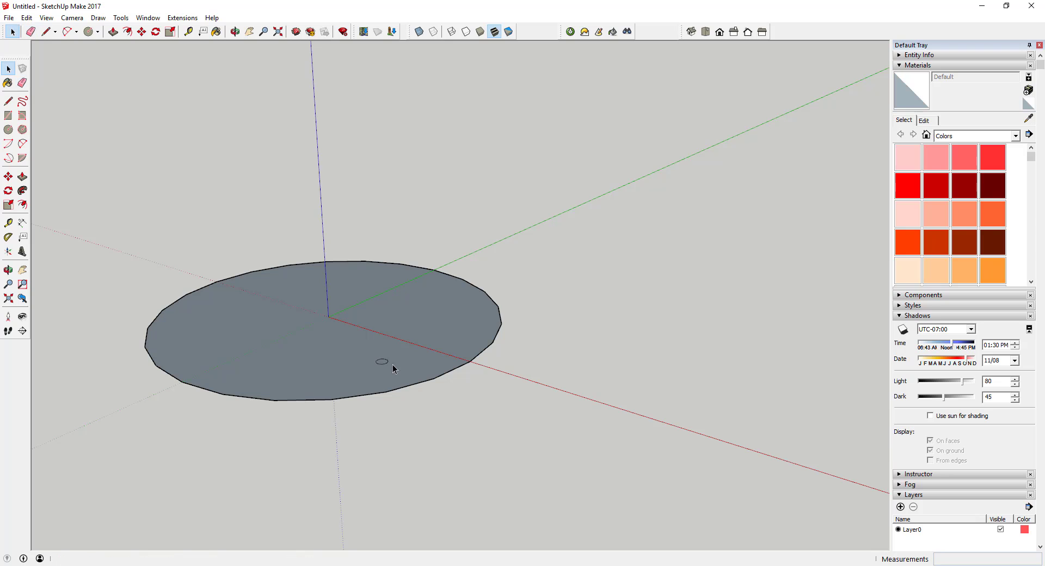
Draw a 2-foot line straight down along the blue axis from the centre of the small circle.
{"action": "key", "text": "l"}
{"action": "scroll", "coordinate": [384, 357], "scroll_direction": "up", "scroll_amount": 3}
{"action": "scroll", "coordinate": [385, 357], "scroll_direction": "up", "scroll_amount": 1}
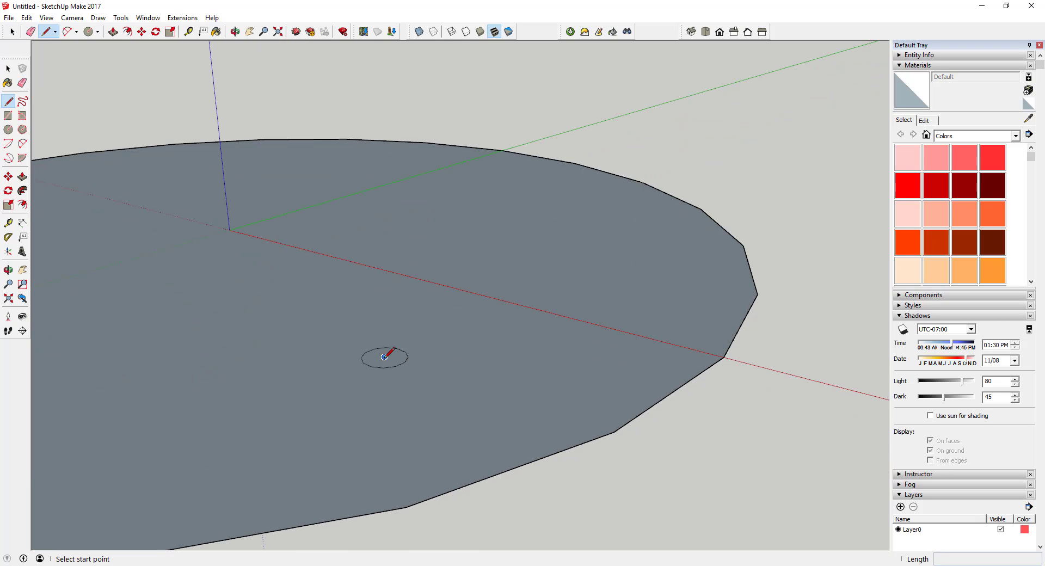
{"action": "left_click", "coordinate": [385, 357]}
{"action": "scroll", "coordinate": [383, 348], "scroll_direction": "down", "scroll_amount": 3}
{"action": "scroll", "coordinate": [388, 325], "scroll_direction": "down", "scroll_amount": 1}
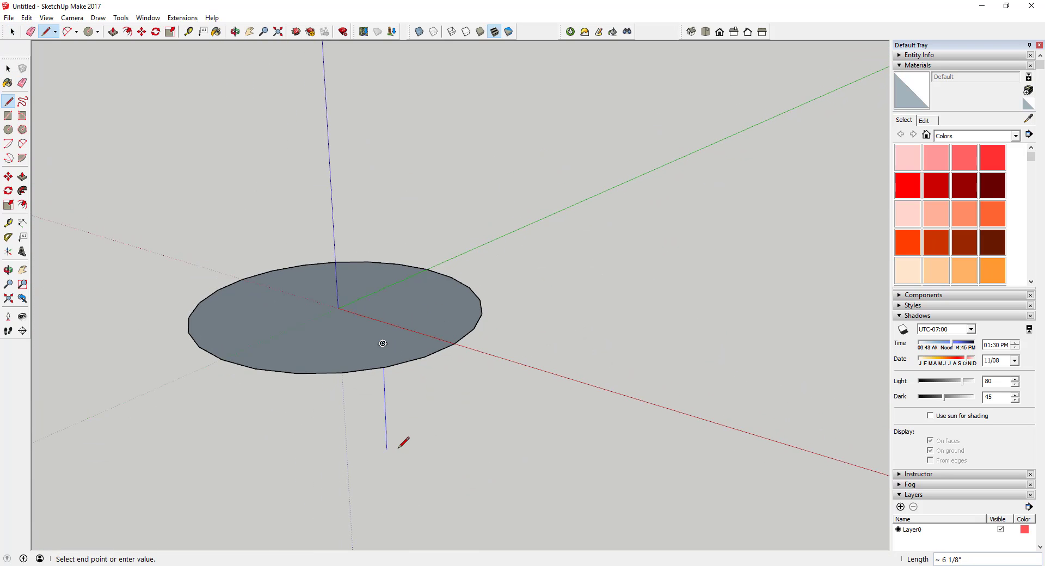
{"action": "mouse_move", "coordinate": [402, 439]}
{"action": "middle_mouse_down"}
{"action": "mouse_move", "coordinate": [413, 341]}
{"action": "mouse_move", "coordinate": [401, 432]}
{"action": "middle_mouse_up"}
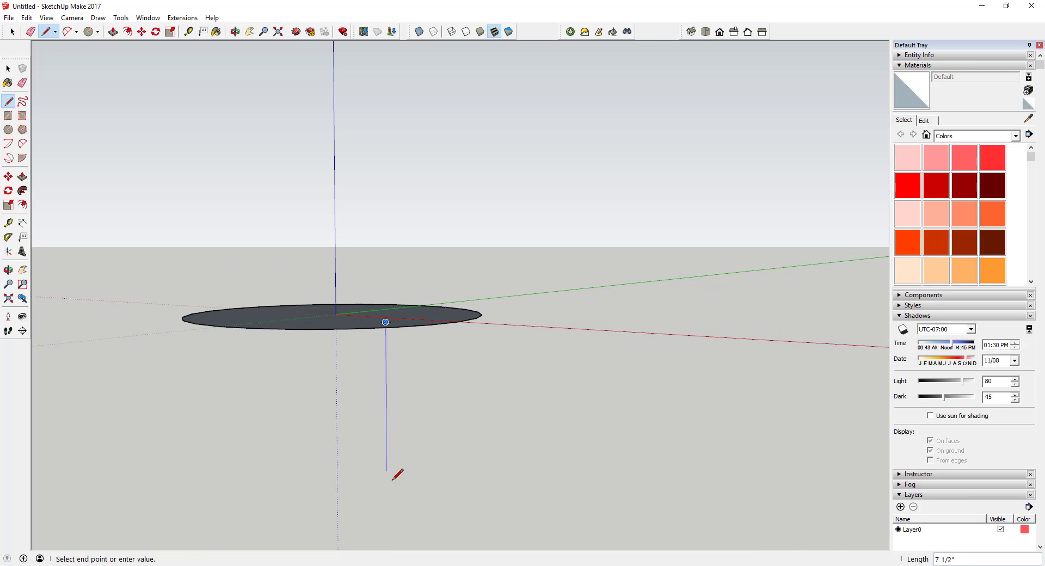
{"action": "middle_click_drag", "start_coordinate": [386, 408], "coordinate": [391, 472]}
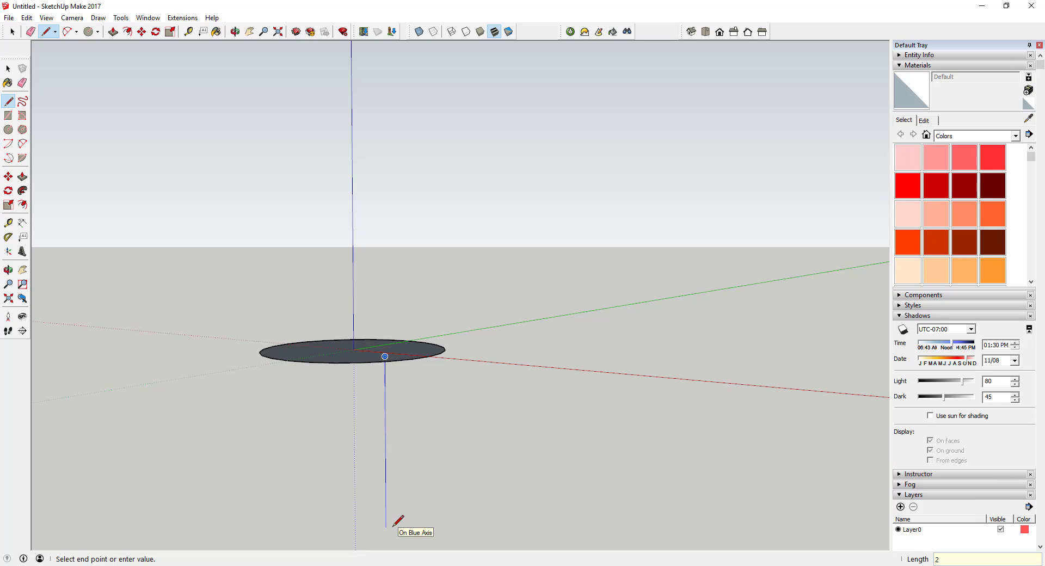
{"action": "scroll", "coordinate": [396, 489], "scroll_direction": "down", "scroll_amount": 5}
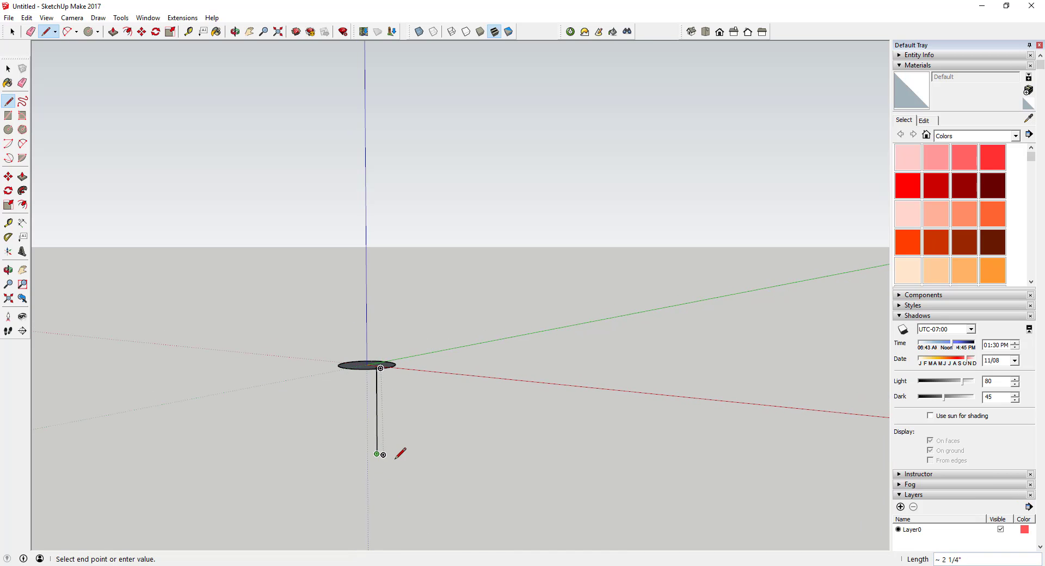
Draw a short horizontal line from the lower end of the vertical line, pointing outward from the disc.
{"action": "middle_click_drag", "start_coordinate": [399, 452], "coordinate": [637, 497]}
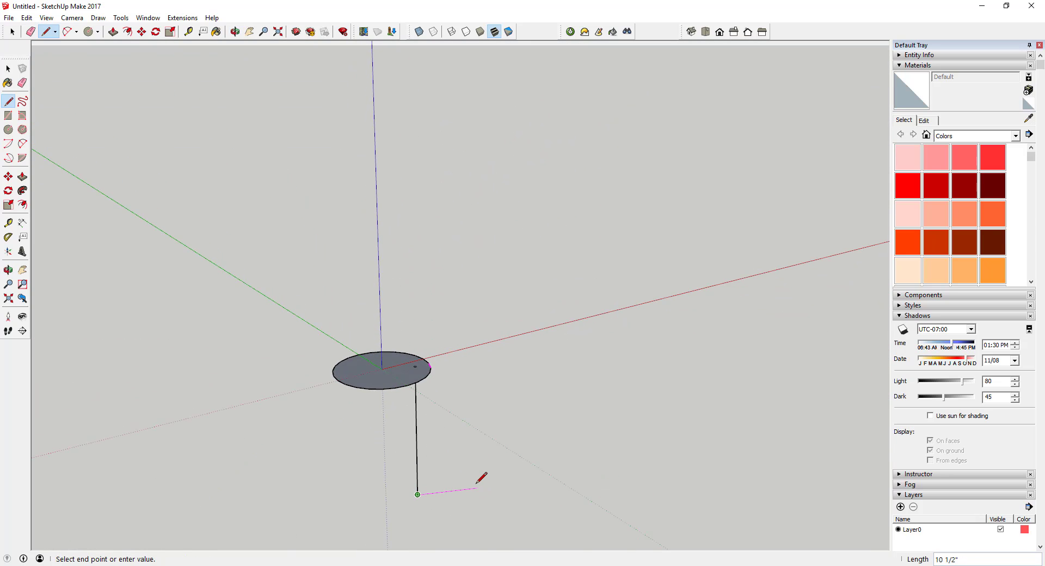
{"action": "scroll", "coordinate": [482, 478], "scroll_direction": "up", "scroll_amount": 3}
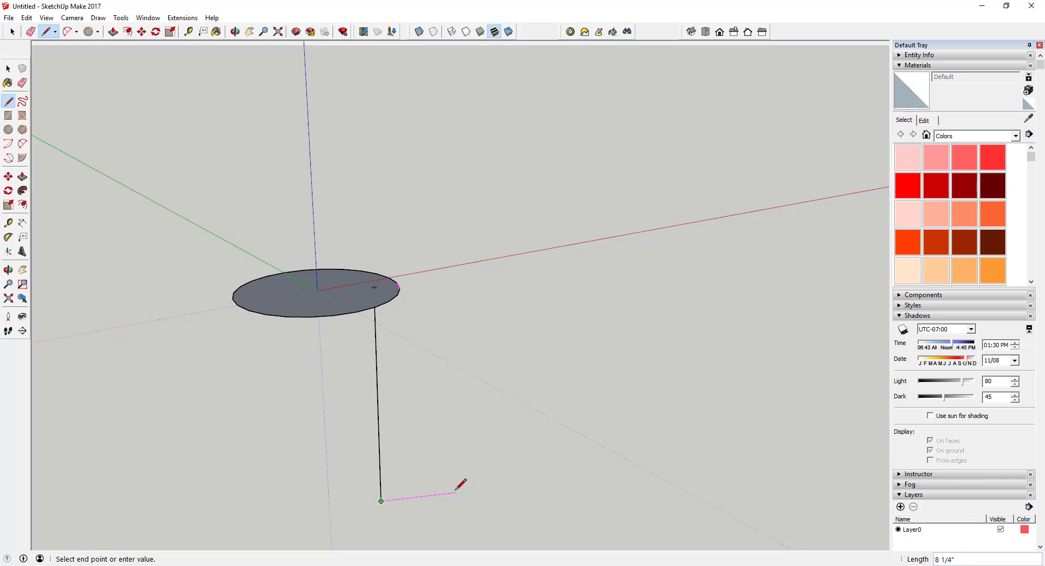
{"action": "left_click", "coordinate": [443, 493]}
{"action": "middle_click_drag", "start_coordinate": [454, 490], "coordinate": [389, 283]}
{"action": "key", "text": "space"}
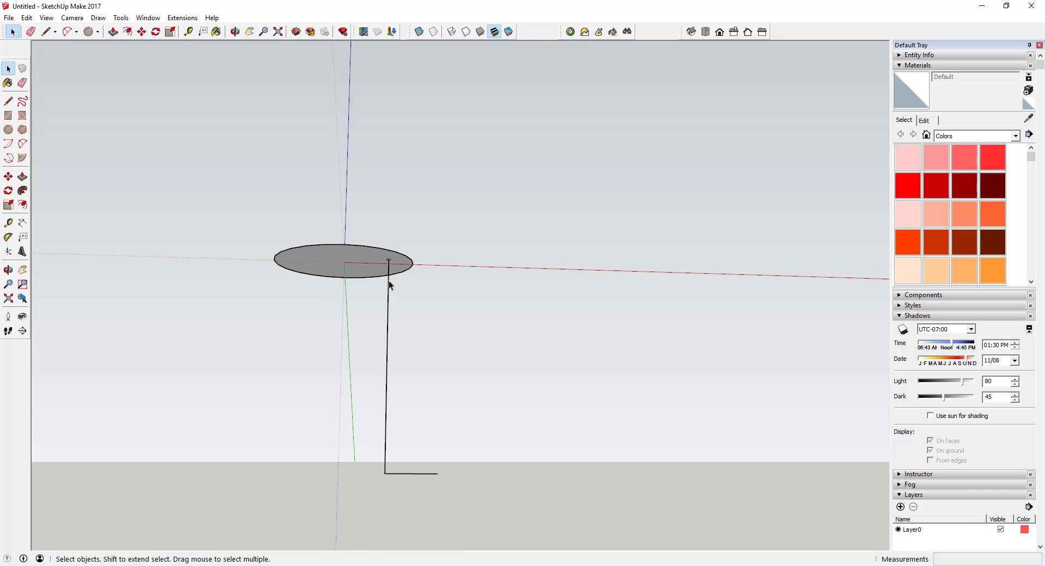
Move the horizontal line up along the blue axis to shorten the vertical line.
{"action": "scroll", "coordinate": [396, 479], "scroll_direction": "up", "scroll_amount": 3}
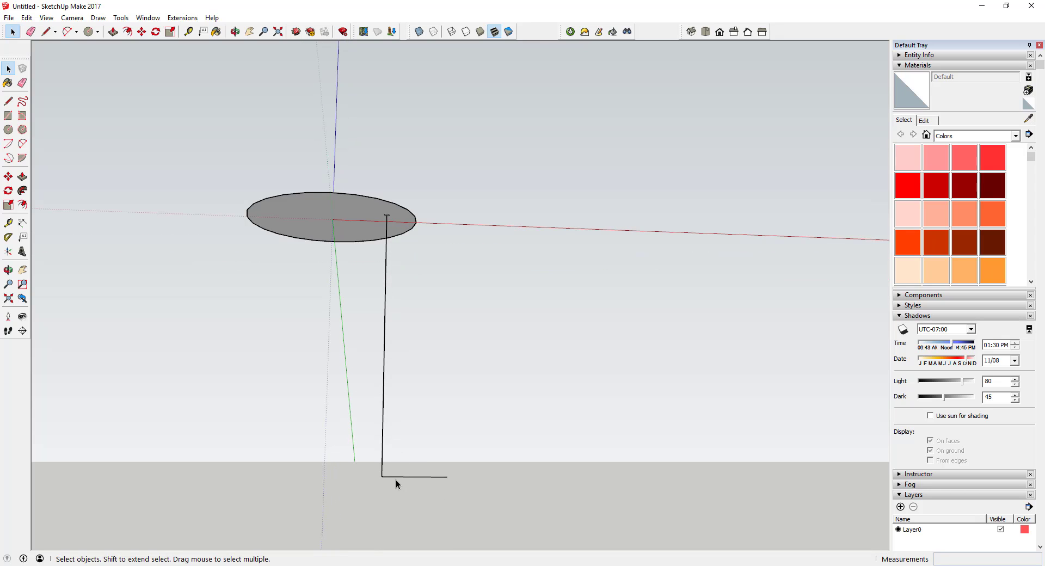
{"action": "left_click", "coordinate": [396, 477]}
{"action": "key", "text": "m"}
{"action": "left_click", "coordinate": [383, 477]}
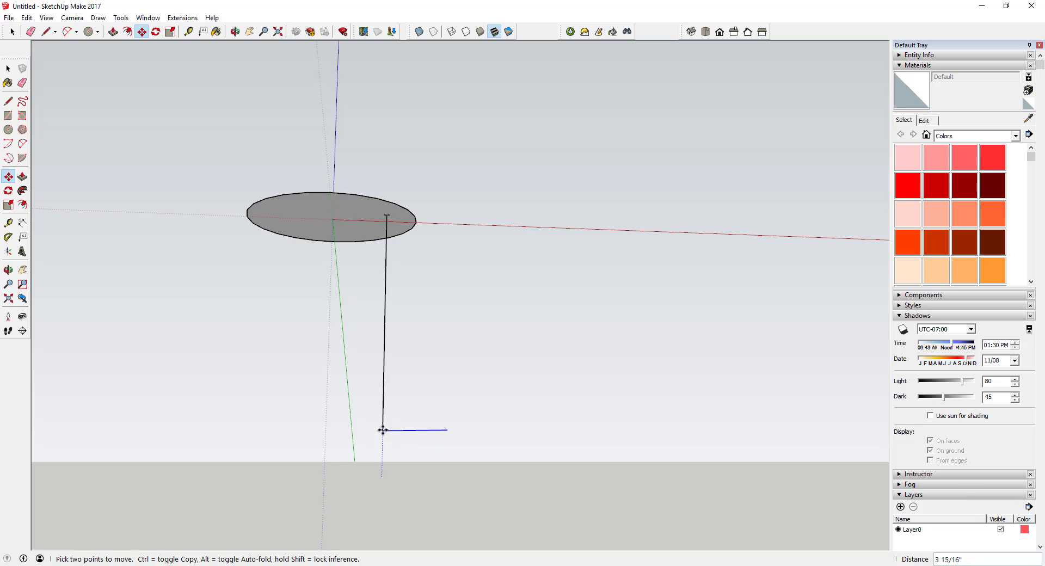
{"action": "left_click", "coordinate": [402, 414]}
{"action": "key", "text": "space"}
{"action": "middle_click_drag", "start_coordinate": [406, 416], "coordinate": [369, 182]}
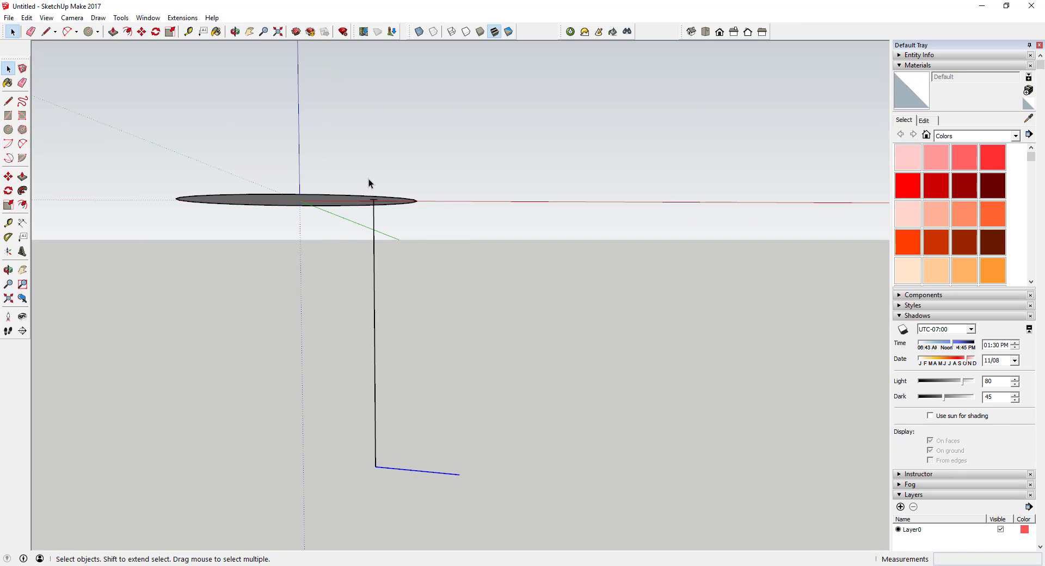
{"action": "left_click", "coordinate": [371, 459]}
{"action": "middle_click_drag", "start_coordinate": [462, 478], "coordinate": [389, 479]}
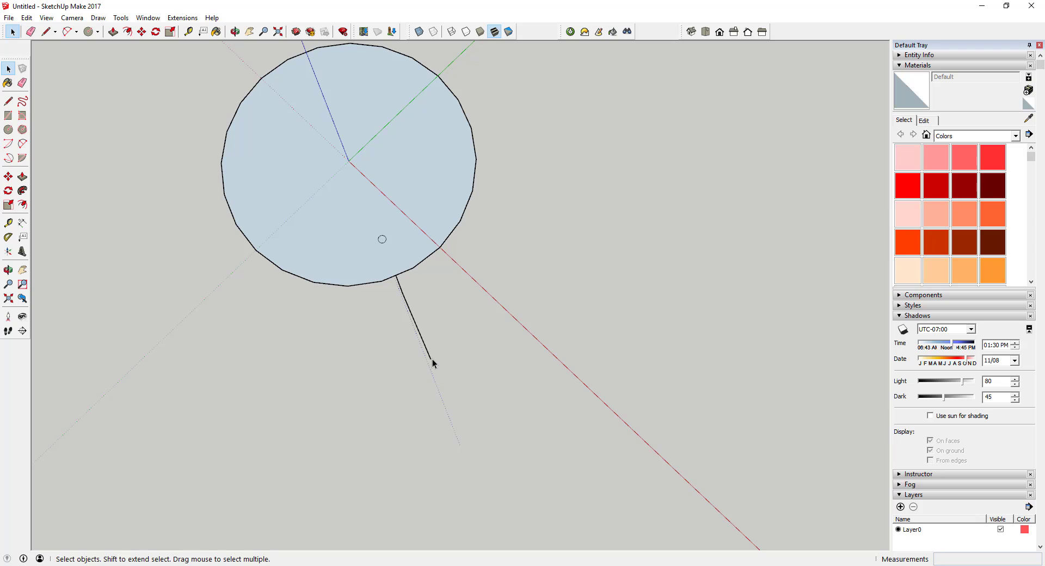
{"action": "middle_click_drag", "start_coordinate": [434, 358], "coordinate": [417, 496]}
{"action": "scroll", "coordinate": [417, 497], "scroll_direction": "up", "scroll_amount": 3}
{"action": "key", "text": "a"}
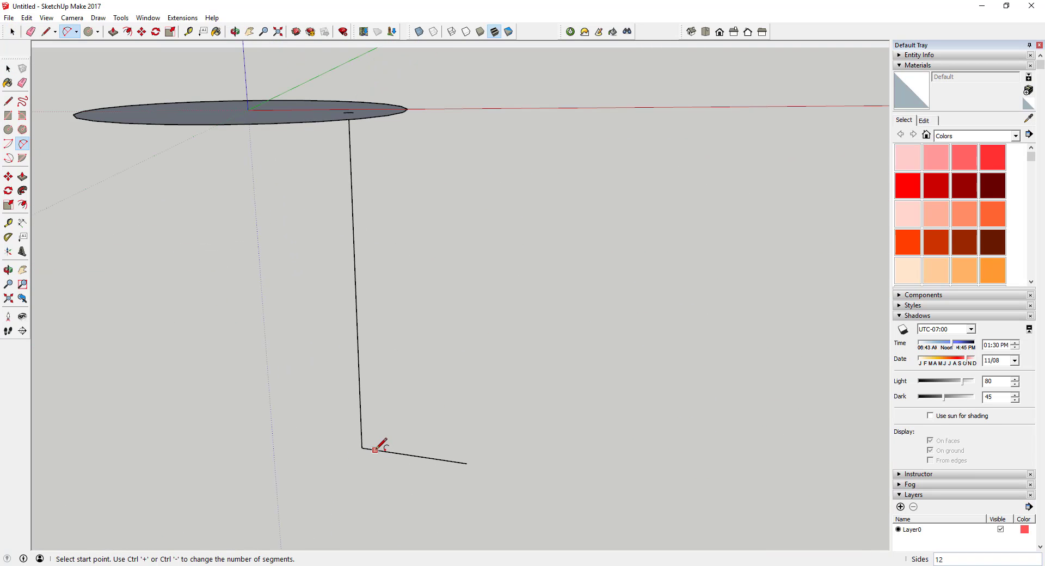
{"action": "left_click", "coordinate": [364, 447]}
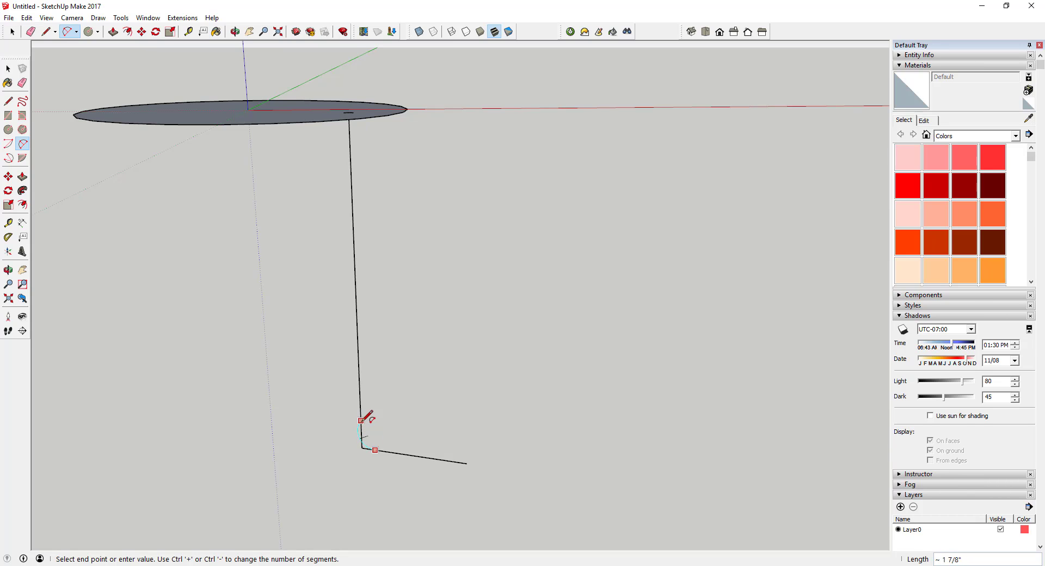
{"action": "scroll", "coordinate": [364, 434], "scroll_direction": "up", "scroll_amount": 2}
{"action": "key", "text": "space"}
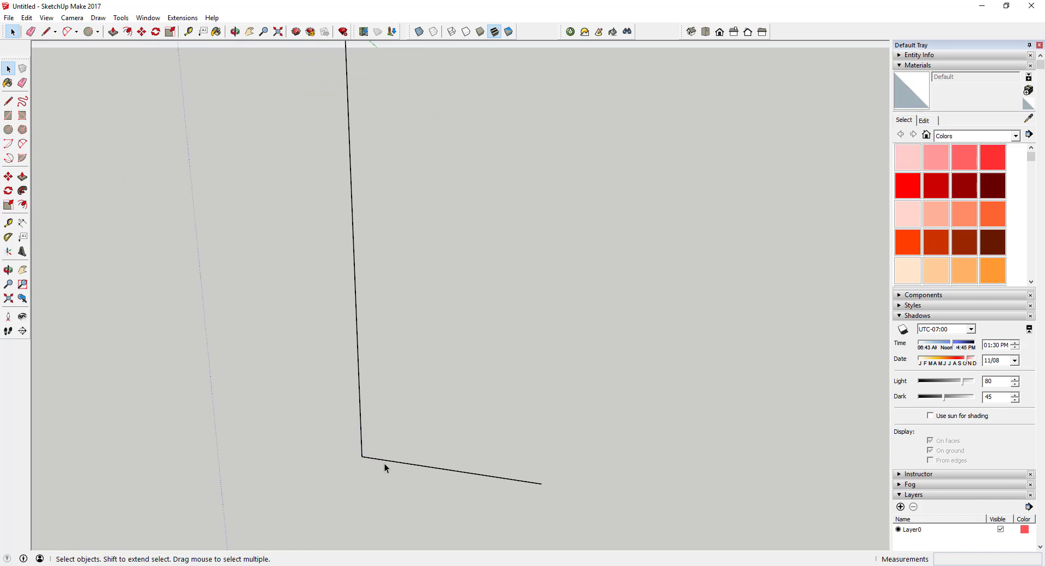
Round the corner between the vertical and horizontal lines with a tangent arc spanning about 1 1/16".
{"action": "key", "text": "a"}
{"action": "left_click", "coordinate": [384, 460]}
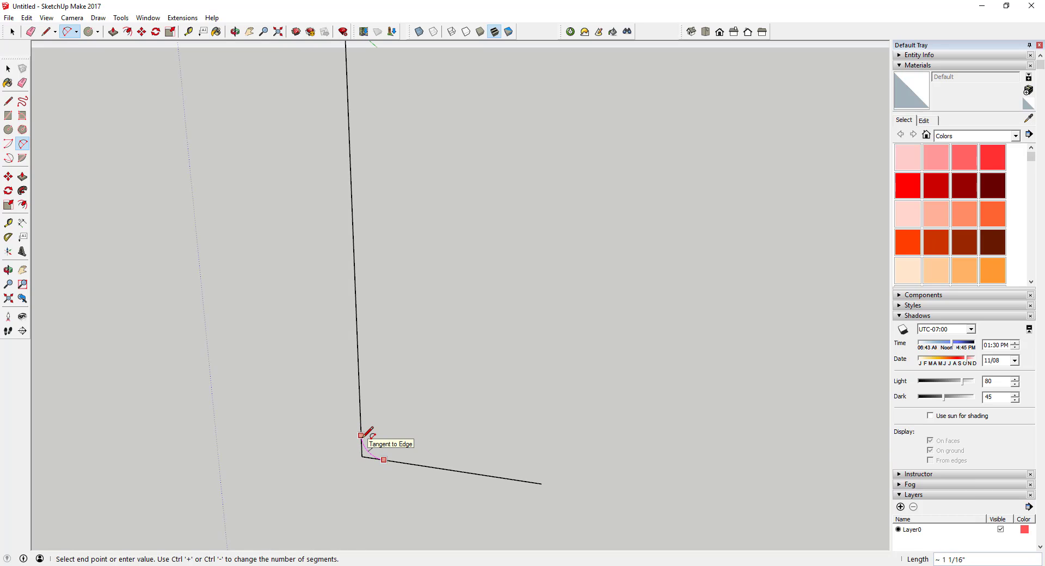
{"action": "left_click", "coordinate": [363, 435]}
{"action": "key", "text": "space"}
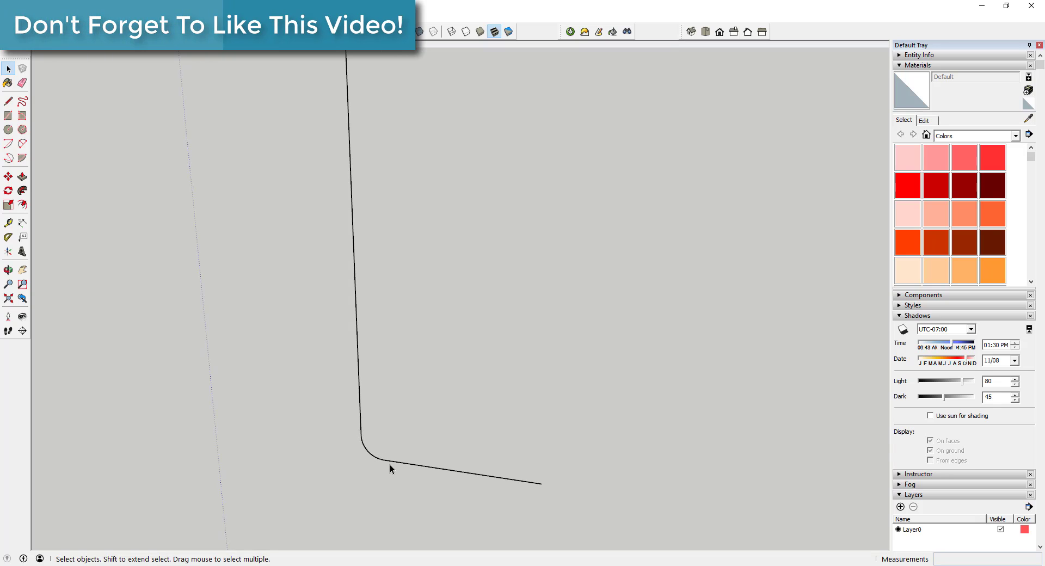
Sweep the small circle on the disc along the vertical line, arc and horizontal line with Follow Me to form the bent rod.
{"action": "scroll", "coordinate": [448, 431], "scroll_direction": "down", "scroll_amount": 5}
{"action": "mouse_move", "coordinate": [452, 433]}
{"action": "middle_mouse_down"}
{"action": "mouse_move", "coordinate": [499, 345]}
{"action": "mouse_move", "coordinate": [340, 233]}
{"action": "middle_mouse_up"}
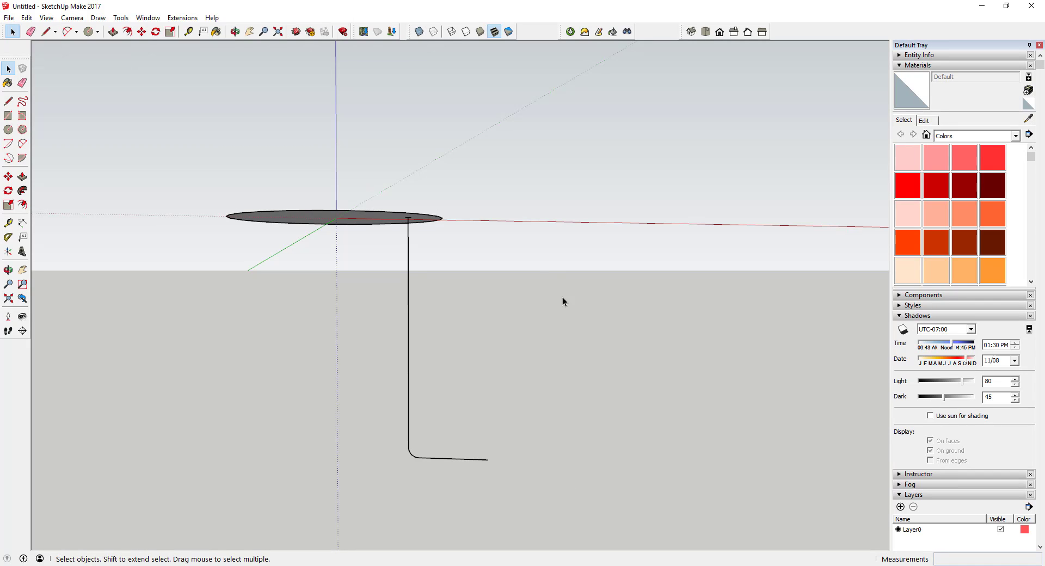
{"action": "mouse_move", "coordinate": [423, 251]}
{"action": "middle_mouse_down"}
{"action": "mouse_move", "coordinate": [401, 208]}
{"action": "mouse_move", "coordinate": [480, 476]}
{"action": "middle_mouse_up"}
{"action": "left_click_drag", "start_coordinate": [480, 477], "coordinate": [280, 344]}
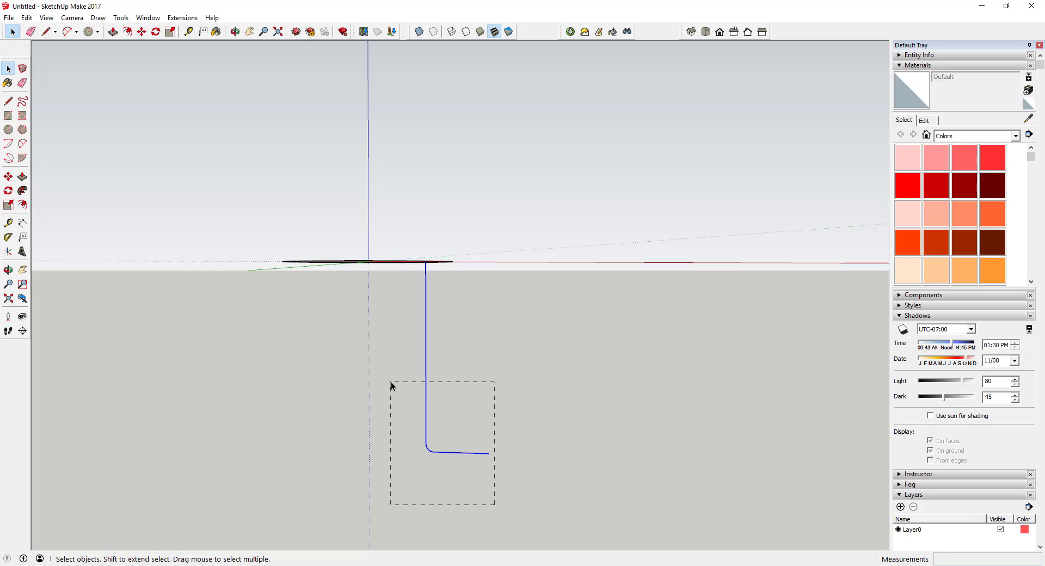
{"action": "middle_click_drag", "start_coordinate": [374, 368], "coordinate": [369, 221]}
{"action": "scroll", "coordinate": [419, 273], "scroll_direction": "up", "scroll_amount": 5}
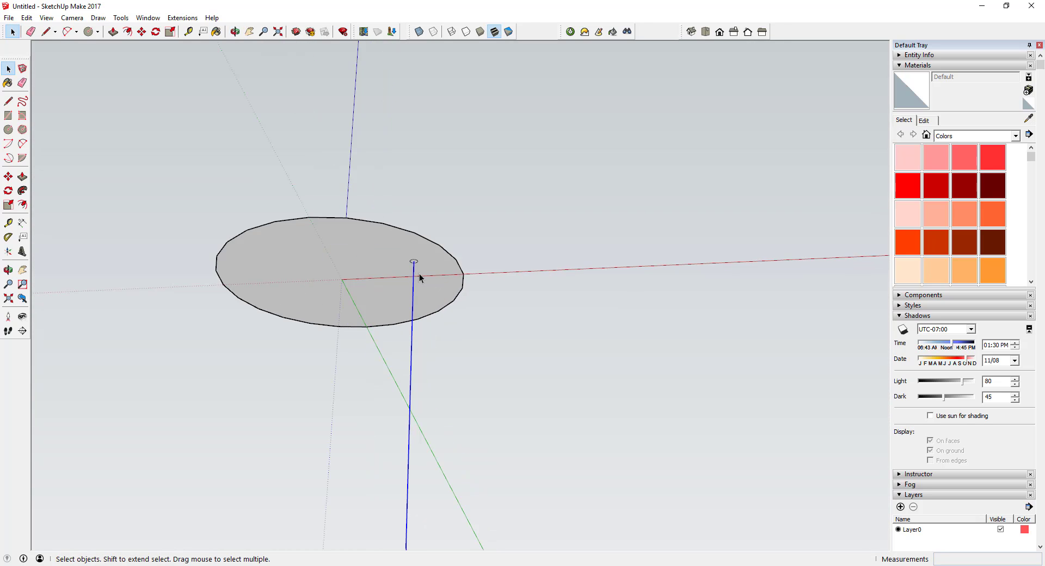
{"action": "left_click", "coordinate": [22, 191]}
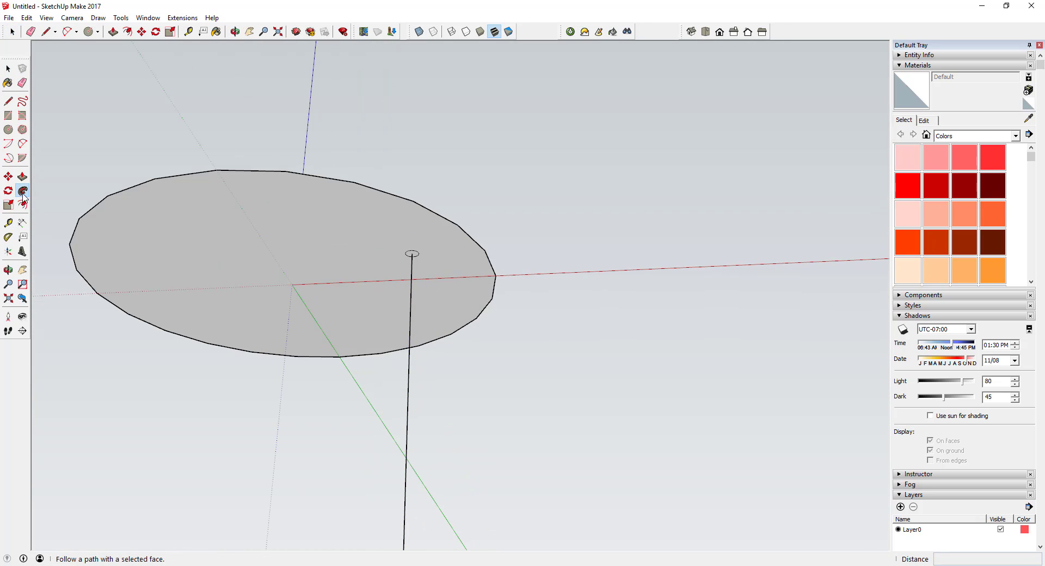
{"action": "left_click", "coordinate": [413, 255]}
{"action": "scroll", "coordinate": [413, 250], "scroll_direction": "down", "scroll_amount": 3}
{"action": "middle_click_drag", "start_coordinate": [410, 263], "coordinate": [412, 373]}
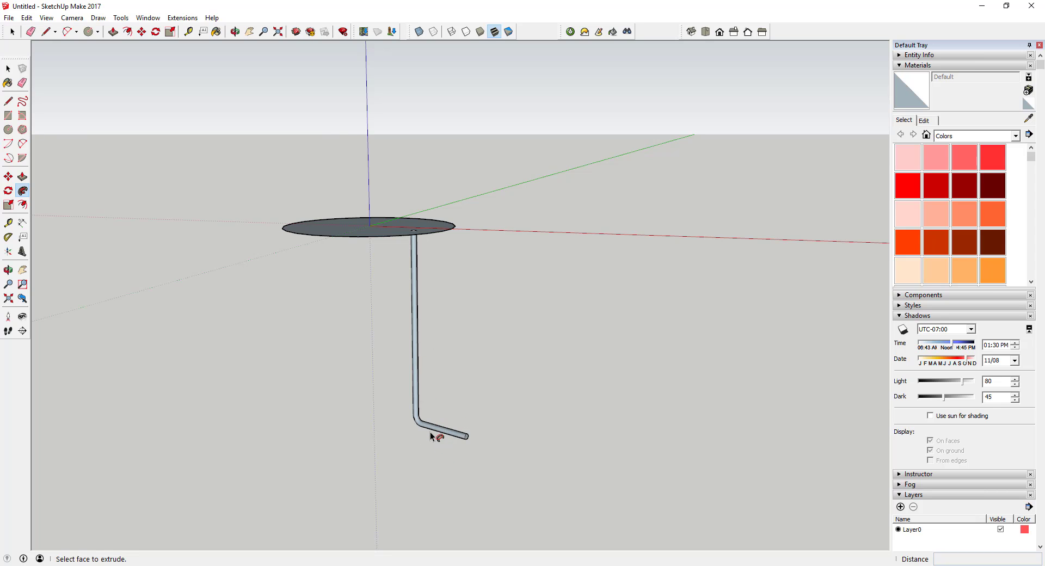
{"action": "scroll", "coordinate": [433, 438], "scroll_direction": "up", "scroll_amount": 3}
{"action": "scroll", "coordinate": [436, 443], "scroll_direction": "down", "scroll_amount": 4}
{"action": "scroll", "coordinate": [439, 450], "scroll_direction": "down", "scroll_amount": 1}
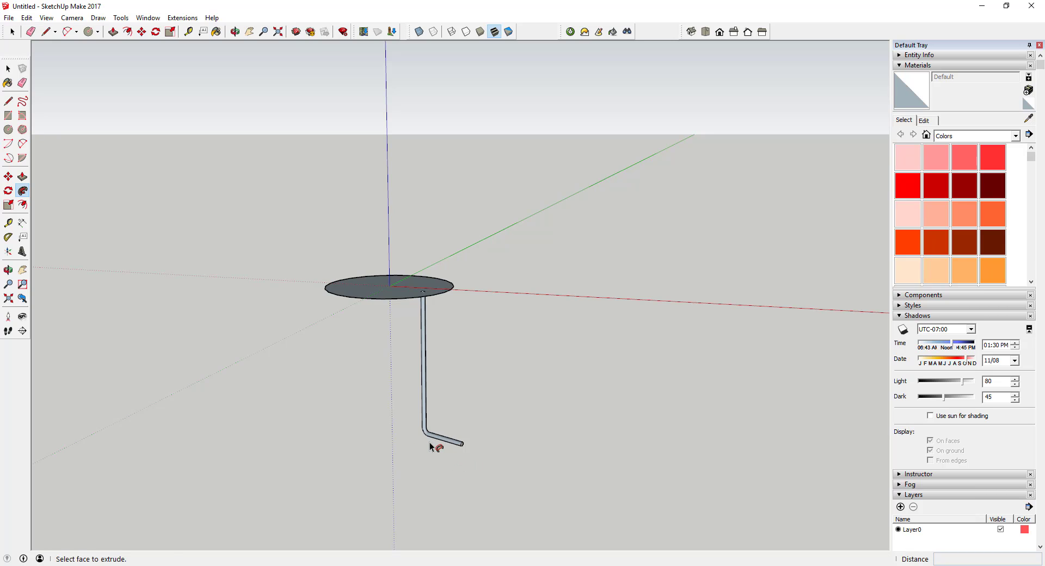
Select the whole bent rod and reverse its faces.
{"action": "key", "text": "space"}
{"action": "left_click_drag", "start_coordinate": [435, 449], "coordinate": [395, 354]}
{"action": "right_click", "coordinate": [424, 414]}
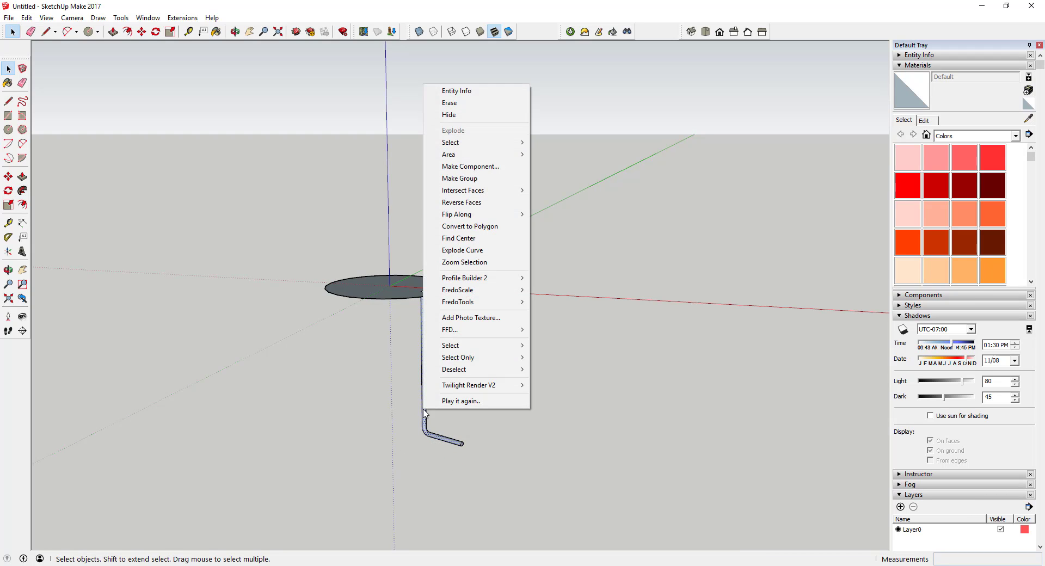
{"action": "left_click", "coordinate": [471, 202]}
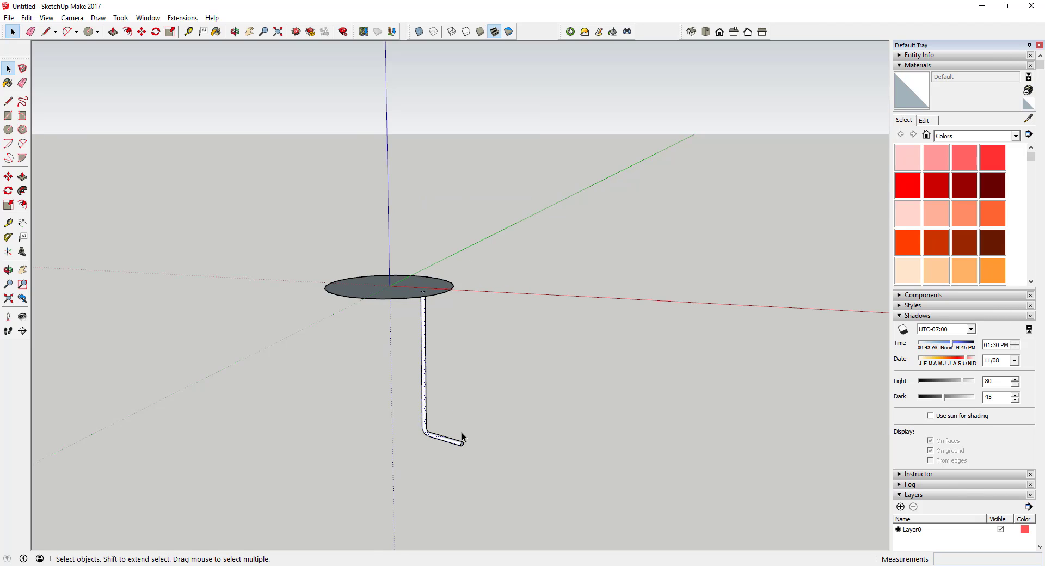
{"action": "middle_click_drag", "start_coordinate": [461, 432], "coordinate": [370, 258]}
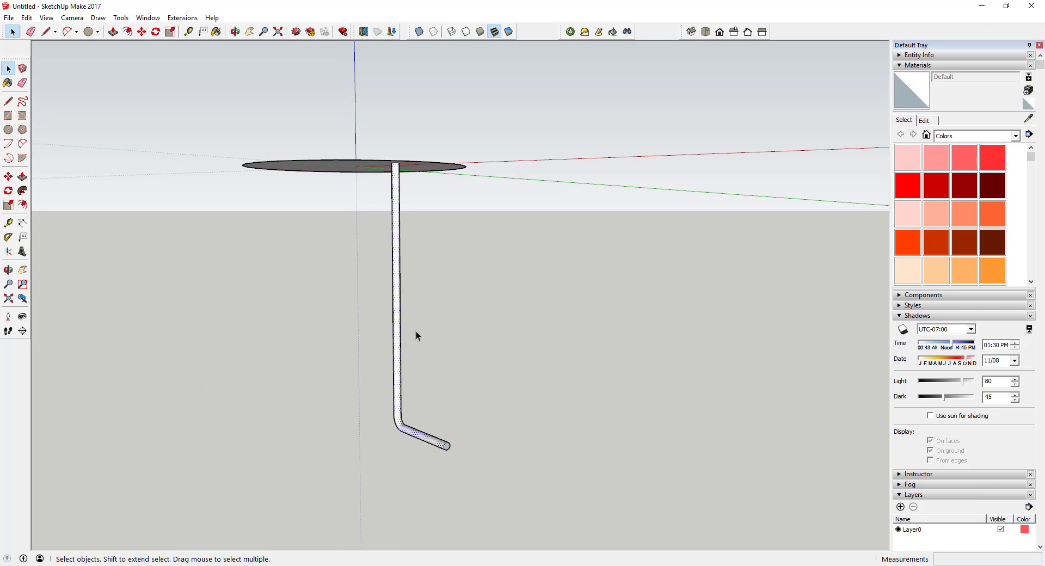
Make the bent rod a group.
{"action": "middle_click_drag", "start_coordinate": [467, 455], "coordinate": [435, 474]}
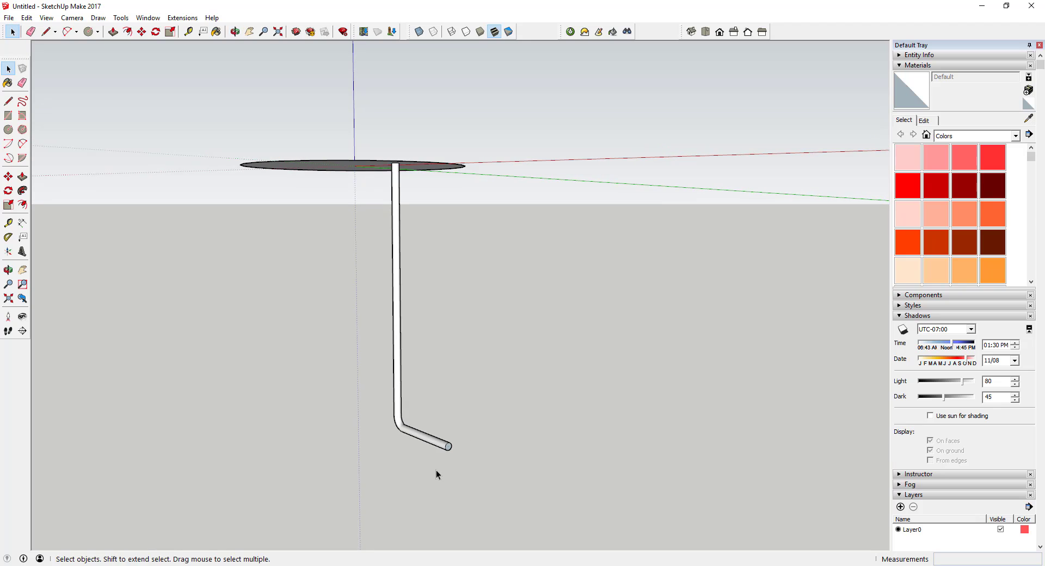
{"action": "right_click", "coordinate": [397, 377]}
{"action": "left_click", "coordinate": [449, 147]}
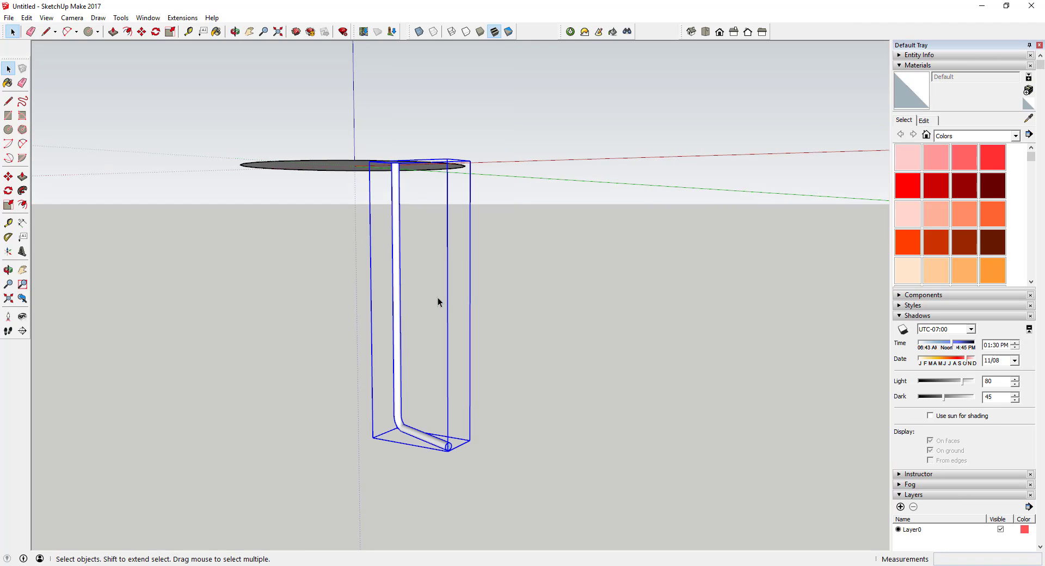
In front view, draw a short line straight up along the blue axis from the centre of the rod's open end.
{"action": "middle_click_drag", "start_coordinate": [396, 384], "coordinate": [553, 443]}
{"action": "key", "text": "F2"}
{"action": "scroll", "coordinate": [495, 443], "scroll_direction": "up", "scroll_amount": 5}
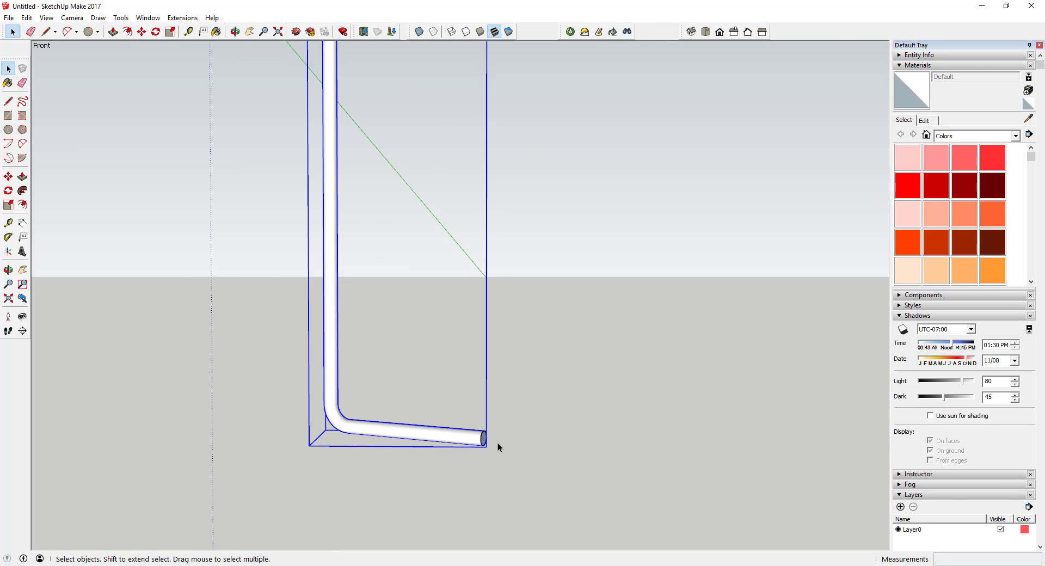
{"action": "key", "text": "l"}
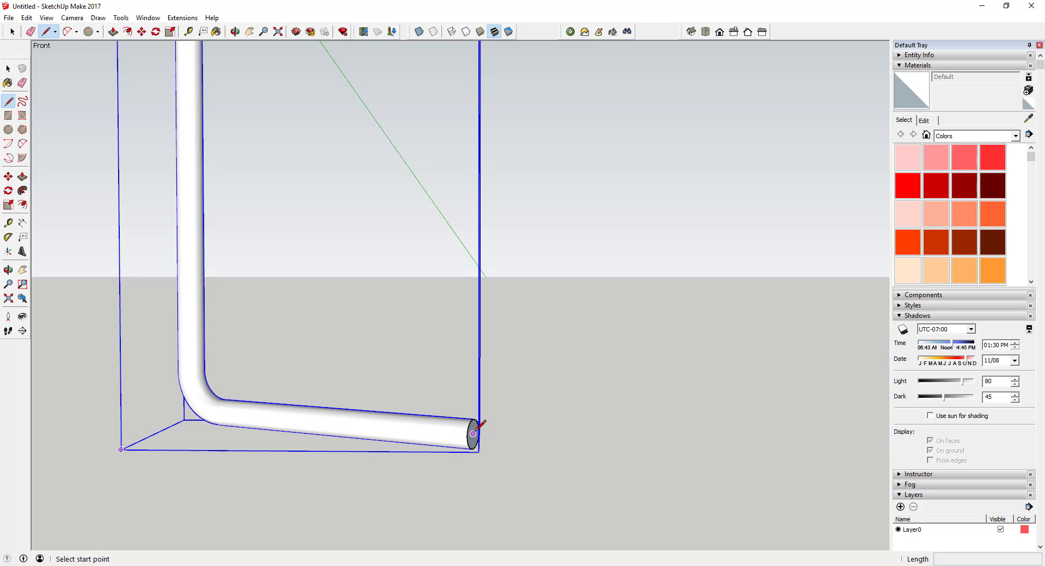
{"action": "left_click", "coordinate": [473, 434]}
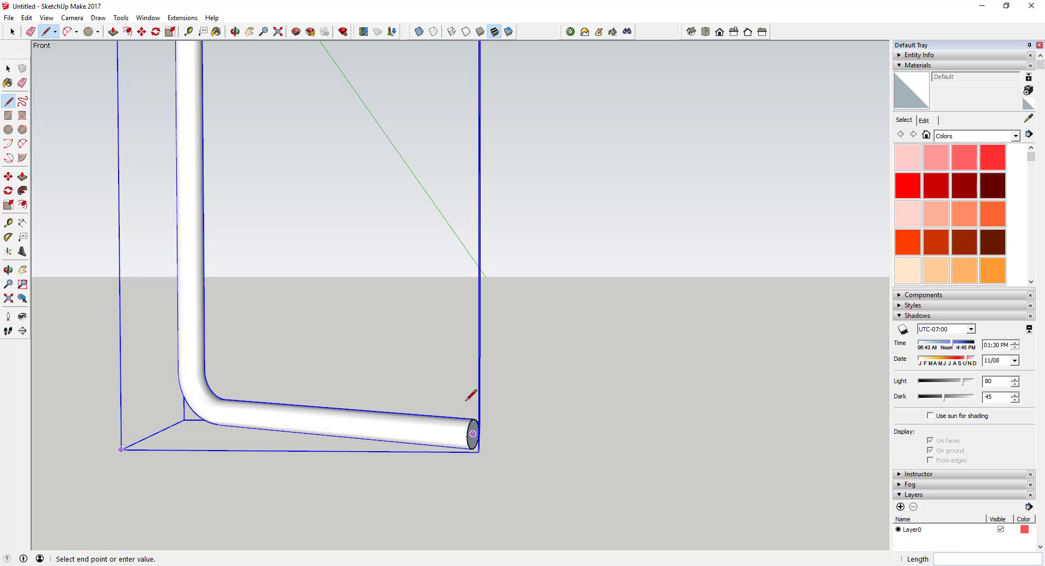
{"action": "left_click", "coordinate": [473, 347]}
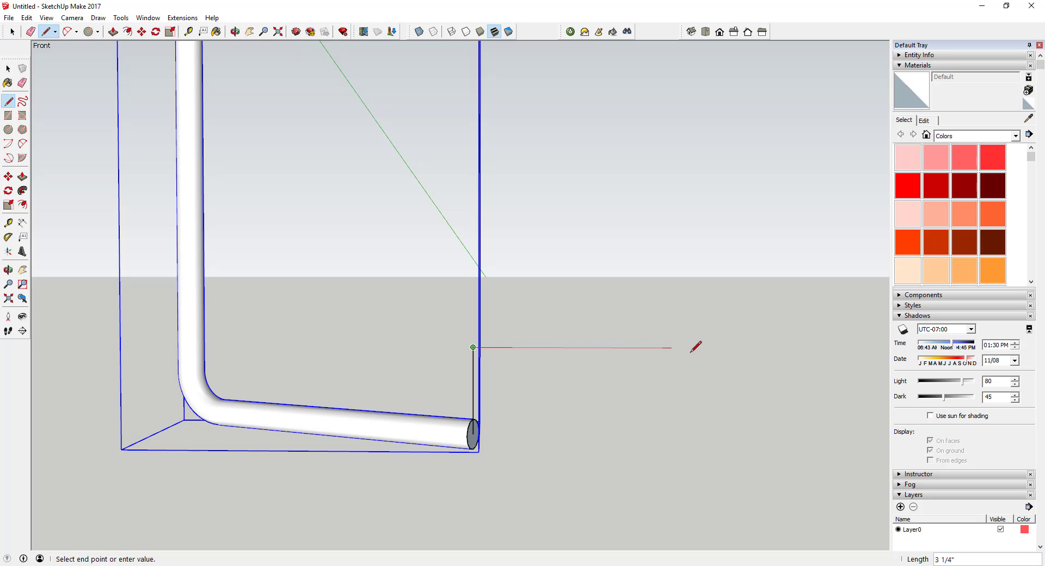
{"action": "key", "text": "space"}
{"action": "key", "text": "l"}
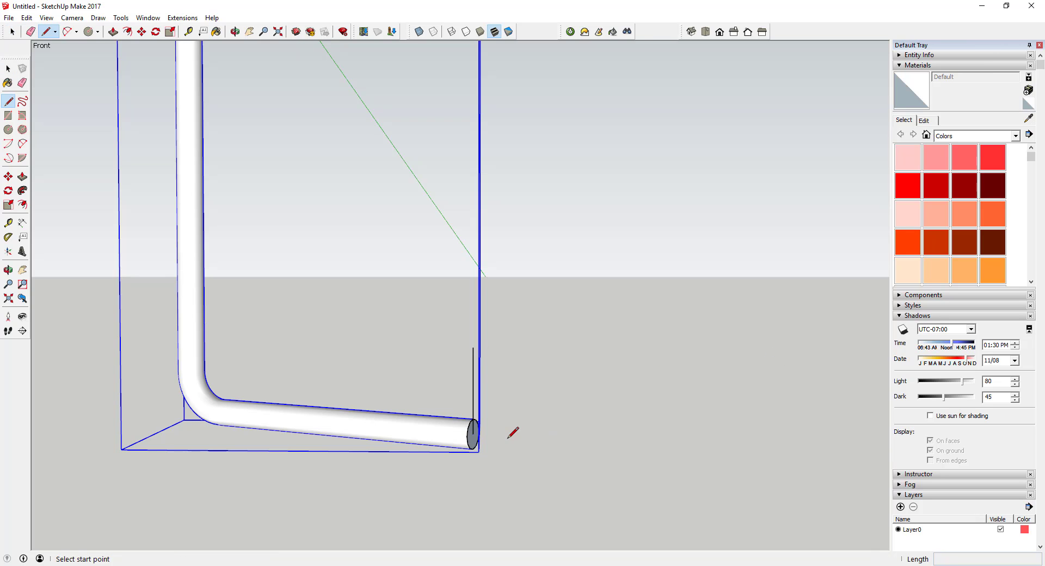
{"action": "left_click", "coordinate": [473, 433]}
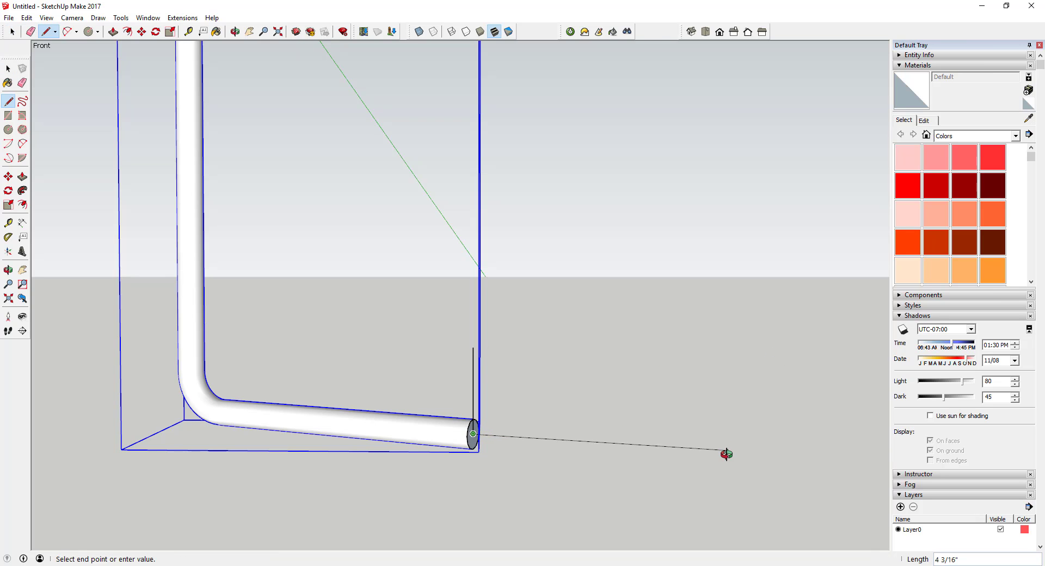
{"action": "middle_click_drag", "start_coordinate": [729, 455], "coordinate": [525, 465]}
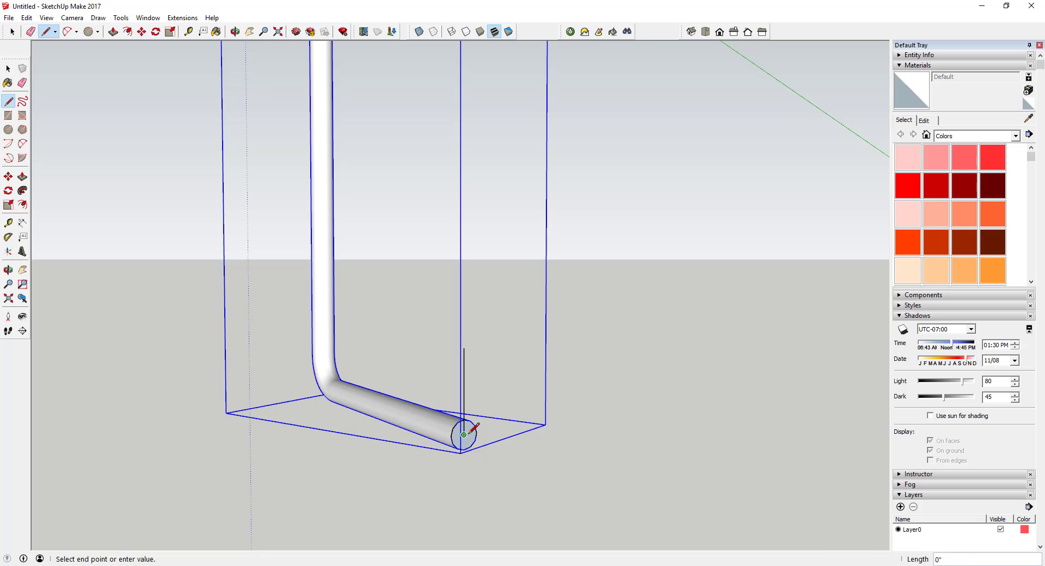
{"action": "middle_click_drag", "start_coordinate": [431, 417], "coordinate": [711, 434]}
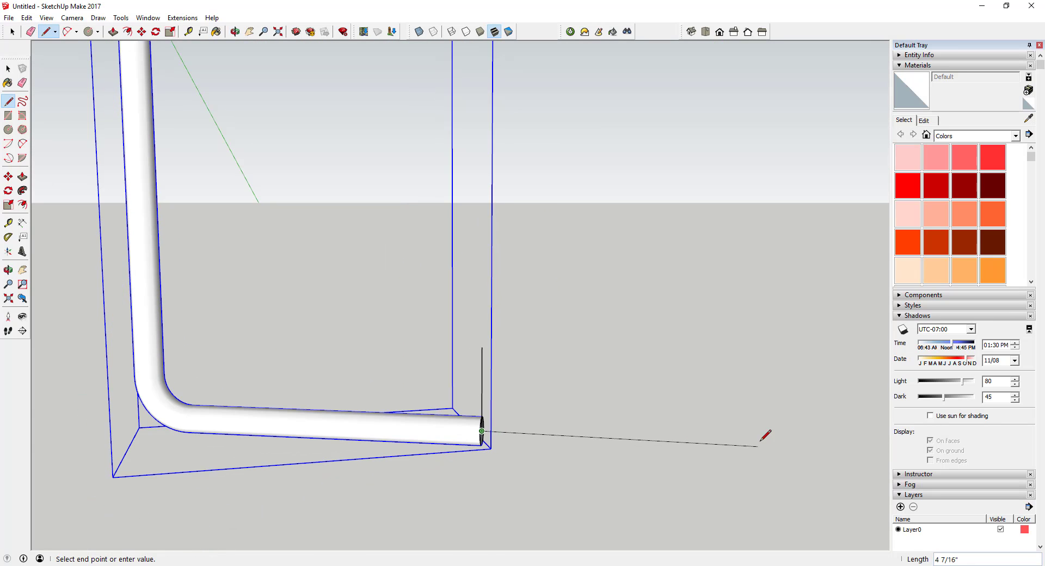
{"action": "key", "text": "space"}
Draw a 16-inch line from the disc's centre outward across the top of the rod, past the disc's edge.
{"action": "middle_click_drag", "start_coordinate": [788, 420], "coordinate": [588, 482]}
{"action": "scroll", "coordinate": [588, 480], "scroll_direction": "down", "scroll_amount": 4}
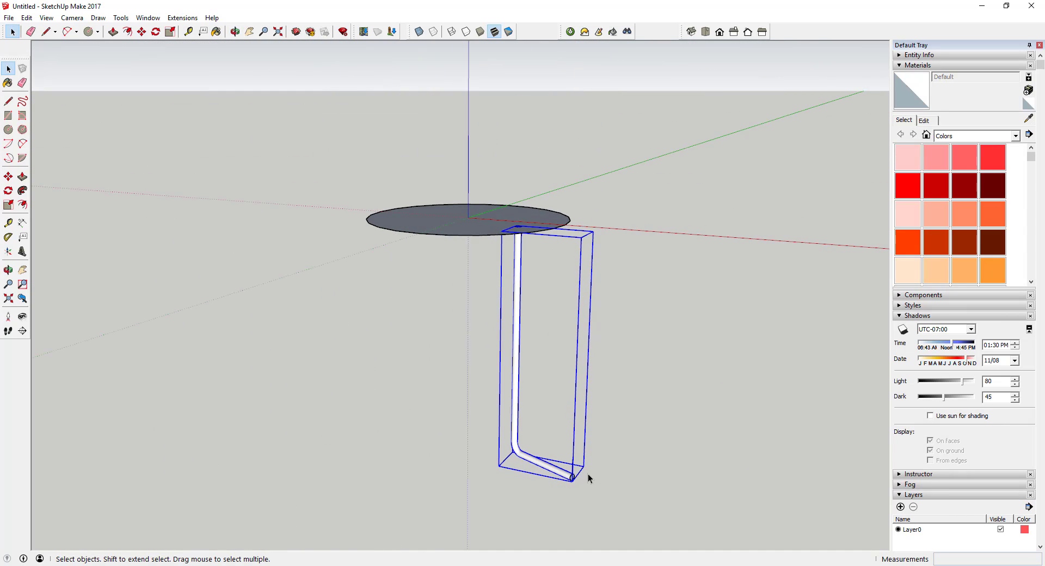
{"action": "middle_click_drag", "start_coordinate": [555, 254], "coordinate": [490, 214]}
{"action": "key", "text": "l"}
{"action": "left_click", "coordinate": [485, 212]}
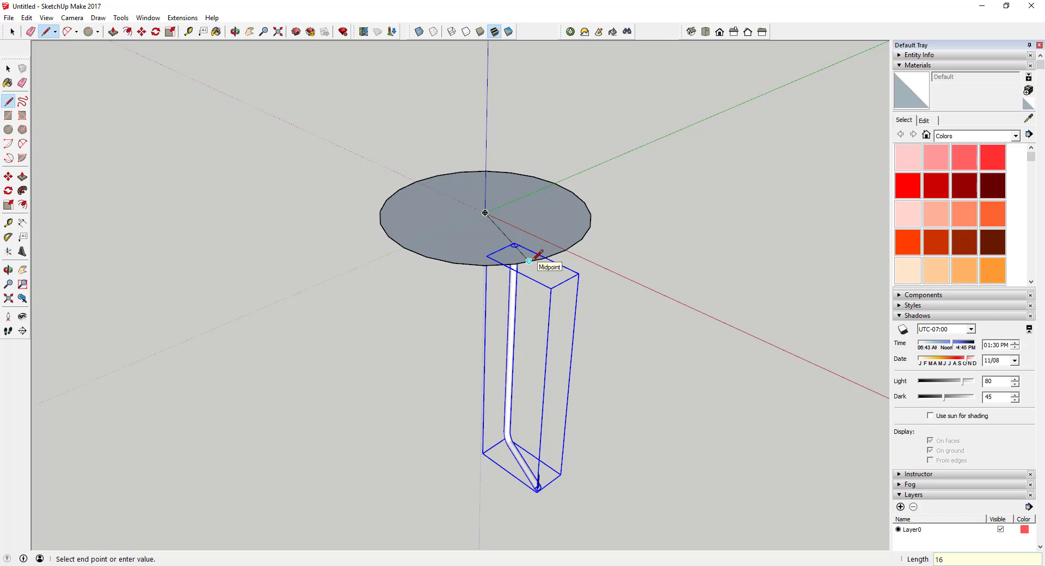
{"action": "key", "text": "Return"}
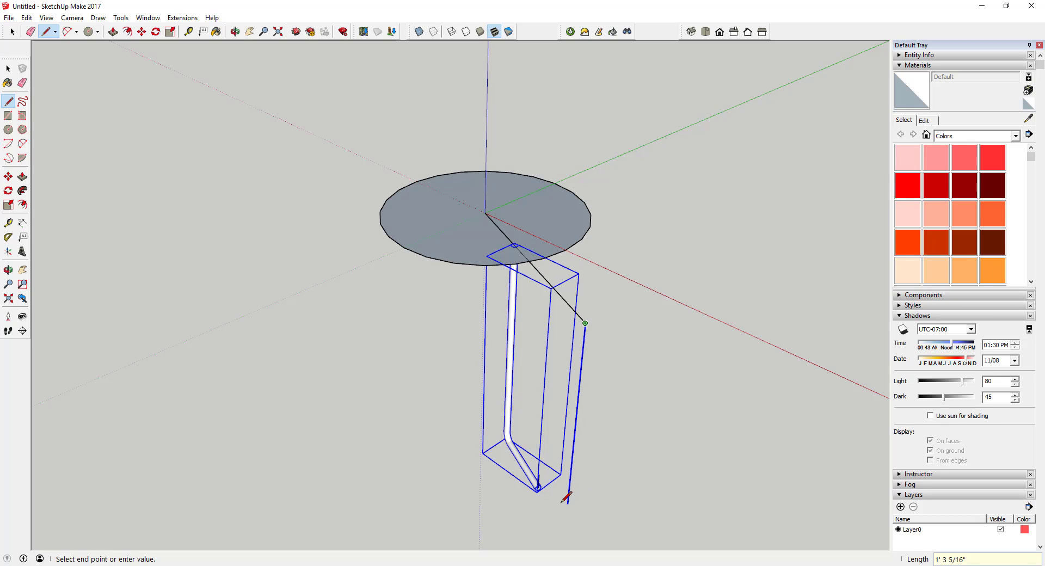
Draw a line about 1' 6" long straight down from the outer end of the 16-inch line, referencing the centre of the rod's end.
{"action": "scroll", "coordinate": [544, 497], "scroll_direction": "up", "scroll_amount": 5}
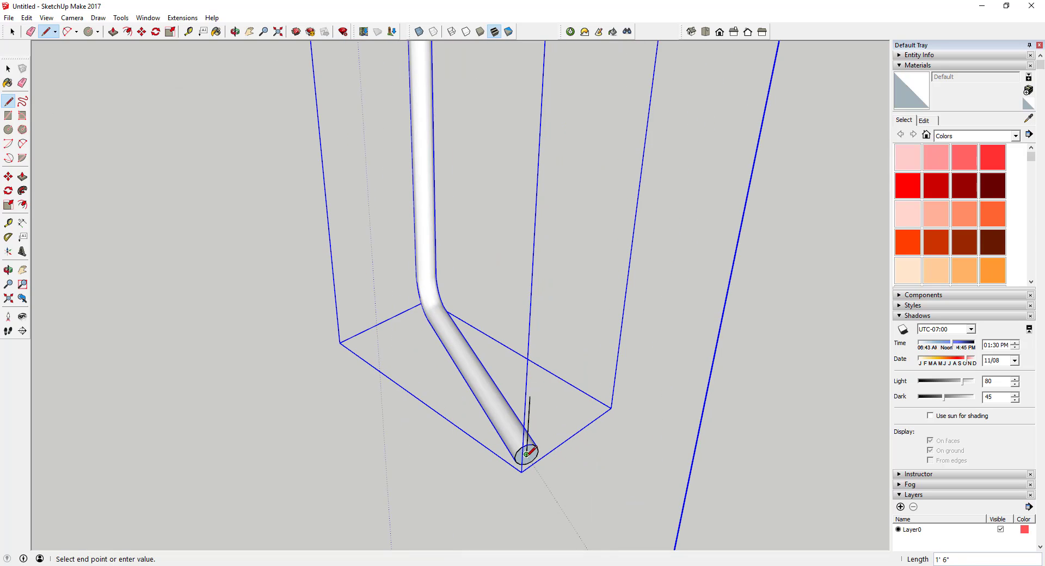
{"action": "middle_click_drag", "start_coordinate": [529, 400], "coordinate": [720, 529]}
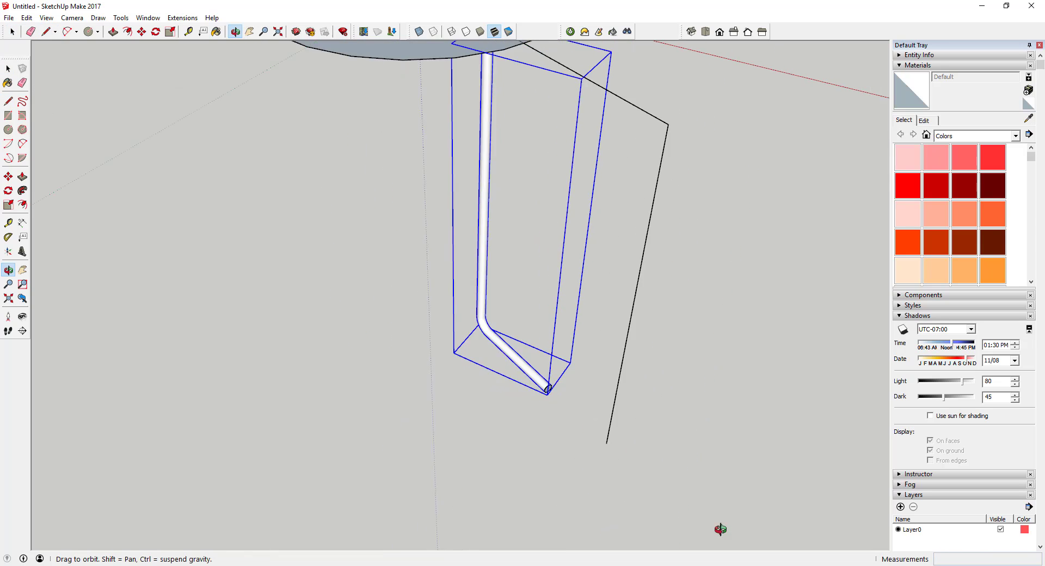
{"action": "key", "text": "space"}
{"action": "scroll", "coordinate": [598, 315], "scroll_direction": "down", "scroll_amount": 5}
{"action": "scroll", "coordinate": [476, 189], "scroll_direction": "up", "scroll_amount": 2}
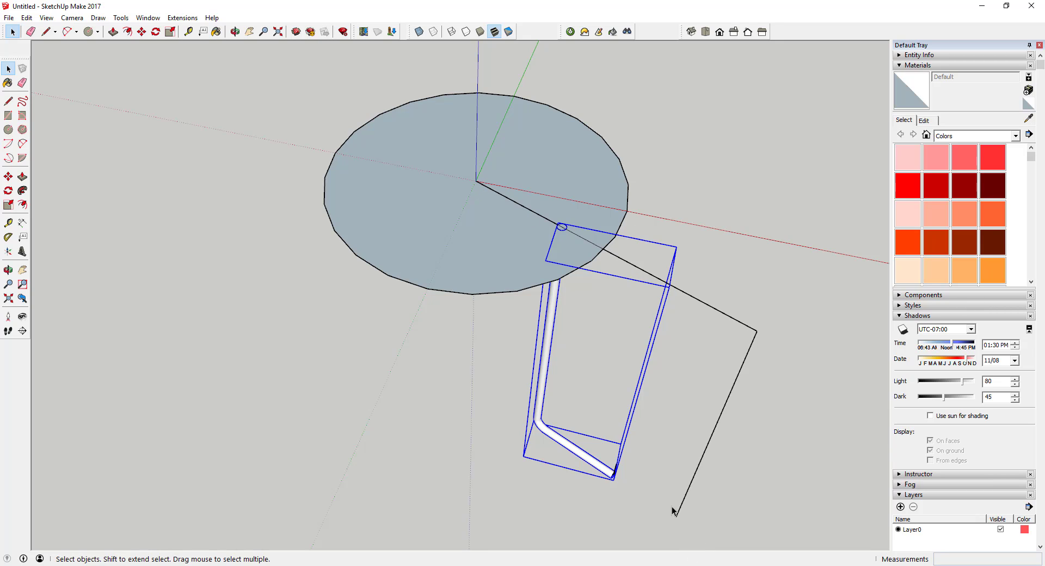
{"action": "middle_click_drag", "start_coordinate": [760, 347], "coordinate": [671, 530]}
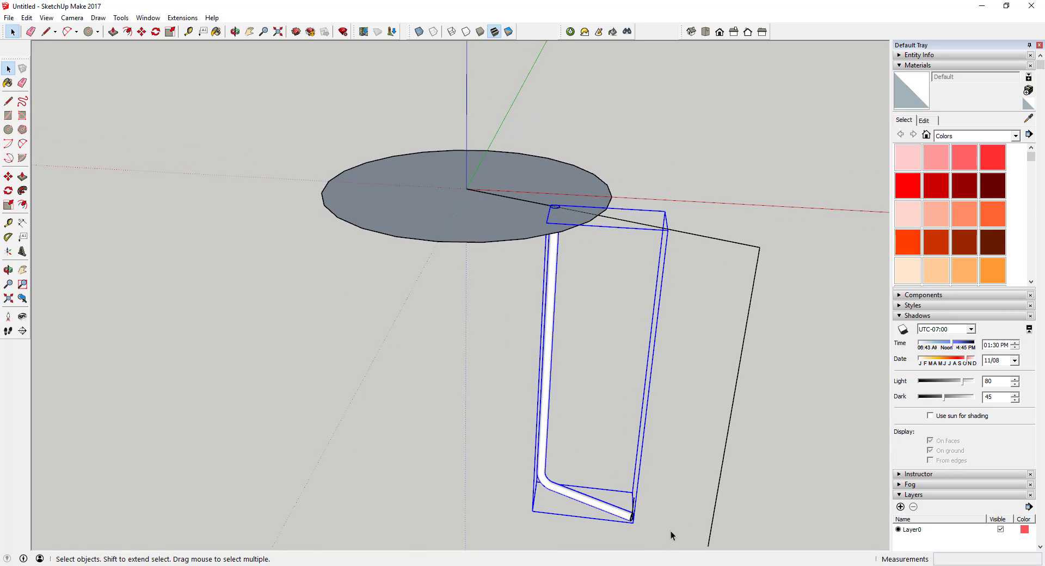
Draw a rectangle from the top of the short vertical line at the rod's end to the lower end of the long vertical line.
{"action": "scroll", "coordinate": [639, 513], "scroll_direction": "up", "scroll_amount": 4}
{"action": "key", "text": "o"}
{"action": "key", "text": "space"}
{"action": "middle_click_drag", "start_coordinate": [642, 481], "coordinate": [619, 450]}
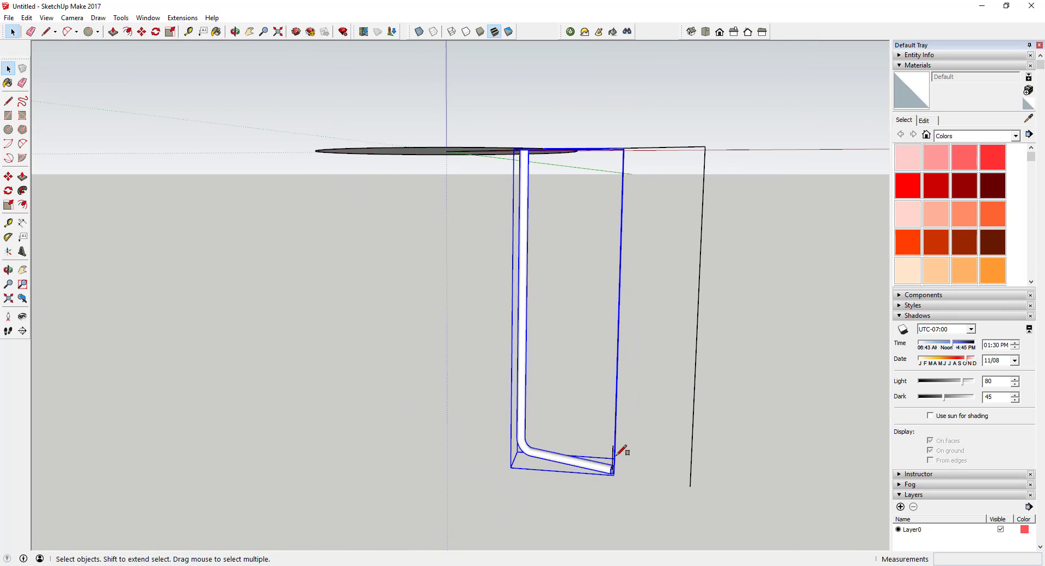
{"action": "key", "text": "r"}
{"action": "left_click", "coordinate": [613, 445]}
{"action": "left_click", "coordinate": [691, 484]}
Erase the long vertical helper line and the part of the 16-inch line outside the disc.
{"action": "key", "text": "e"}
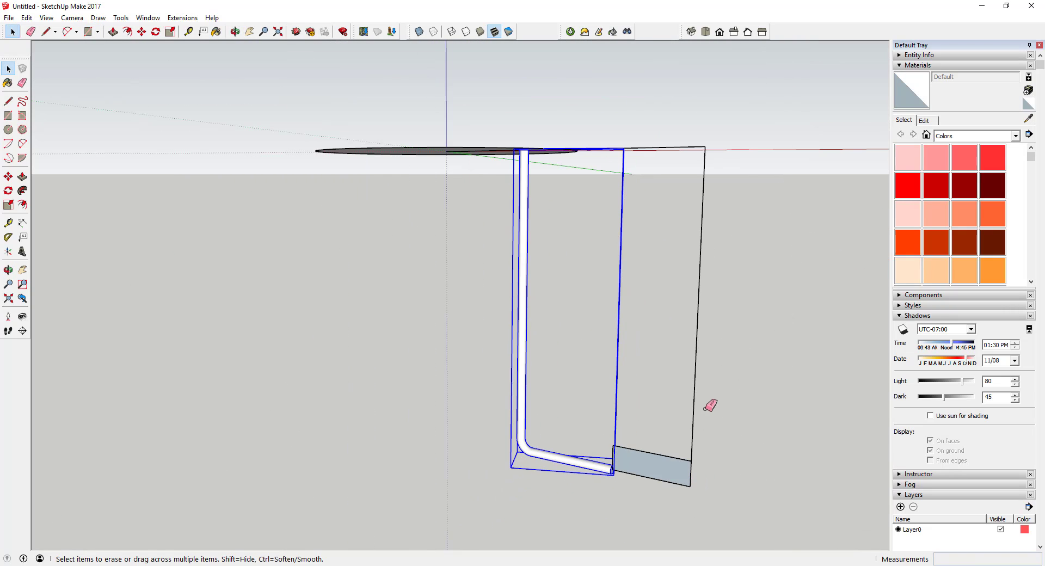
{"action": "left_click_drag", "start_coordinate": [711, 403], "coordinate": [658, 179]}
{"action": "middle_click_drag", "start_coordinate": [658, 180], "coordinate": [682, 197]}
{"action": "left_click", "coordinate": [660, 174]}
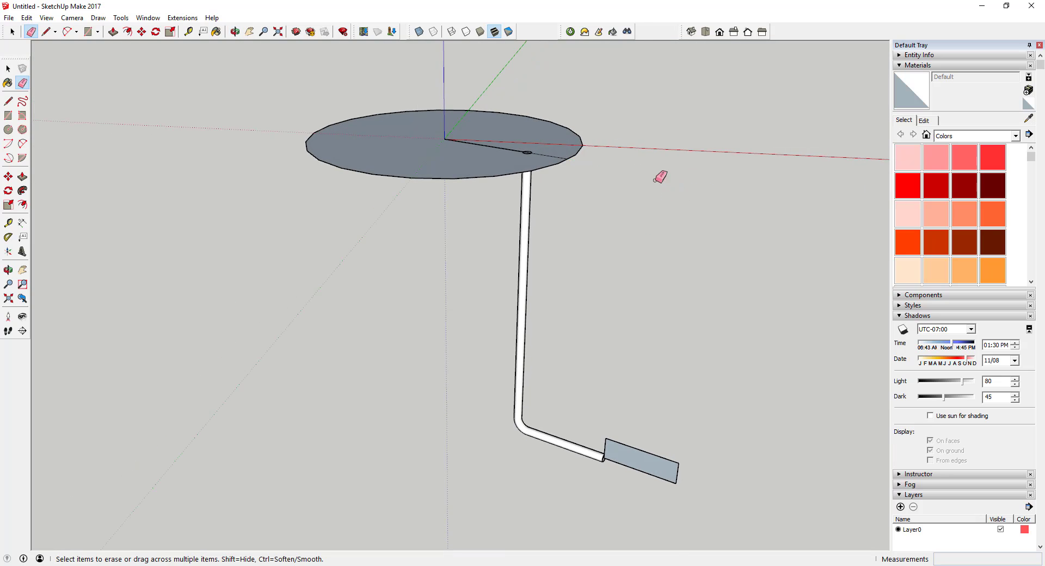
Erase the remaining helper line between the disc's centre and the top of the rod.
{"action": "scroll", "coordinate": [515, 143], "scroll_direction": "up", "scroll_amount": 3}
{"action": "scroll", "coordinate": [506, 148], "scroll_direction": "up", "scroll_amount": 2}
{"action": "left_click", "coordinate": [524, 154]}
{"action": "scroll", "coordinate": [560, 165], "scroll_direction": "up", "scroll_amount": 2}
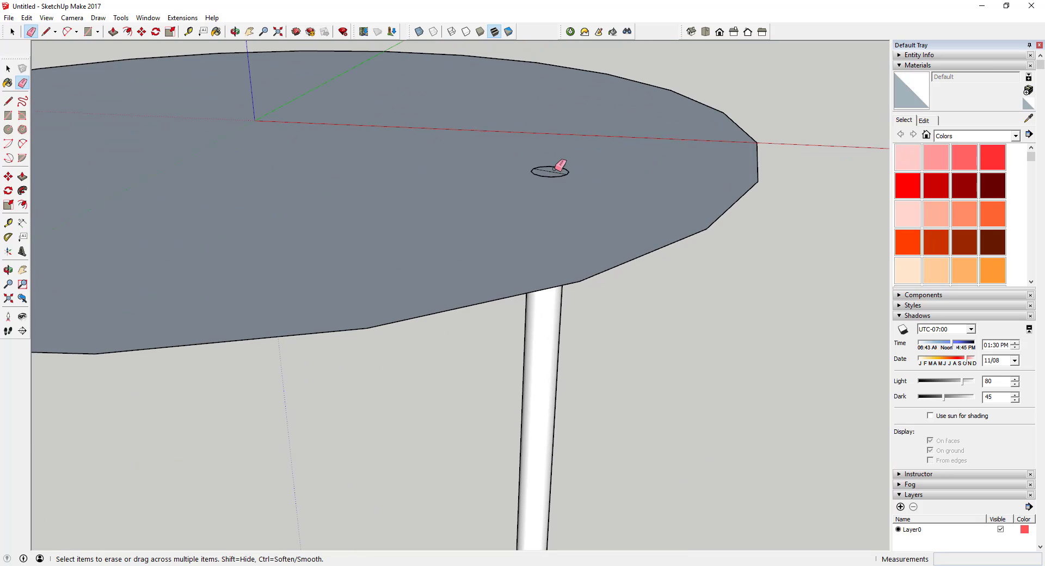
{"action": "left_click", "coordinate": [556, 168]}
{"action": "key", "text": "ctrl+z"}
{"action": "key", "text": "space"}
Draw a line about 1 5/8" long into the rectangle, perpendicular to its rod-side edge, and connect its end down to the lower edge.
{"action": "scroll", "coordinate": [544, 161], "scroll_direction": "down", "scroll_amount": 5}
{"action": "middle_click_drag", "start_coordinate": [506, 130], "coordinate": [609, 344]}
{"action": "scroll", "coordinate": [610, 344], "scroll_direction": "up", "scroll_amount": 2}
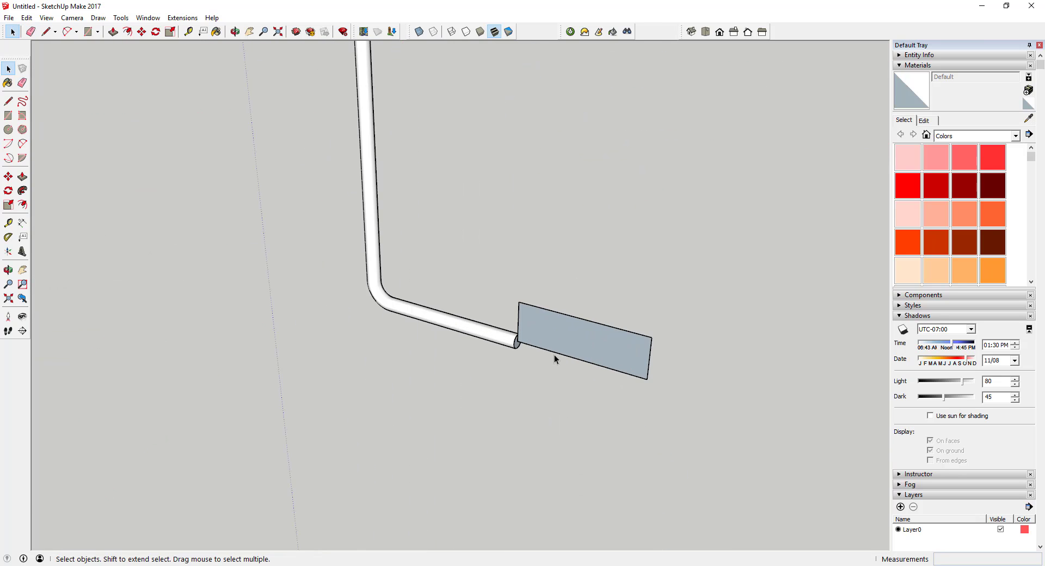
{"action": "scroll", "coordinate": [554, 355], "scroll_direction": "up", "scroll_amount": 2}
{"action": "scroll", "coordinate": [499, 341], "scroll_direction": "up", "scroll_amount": 2}
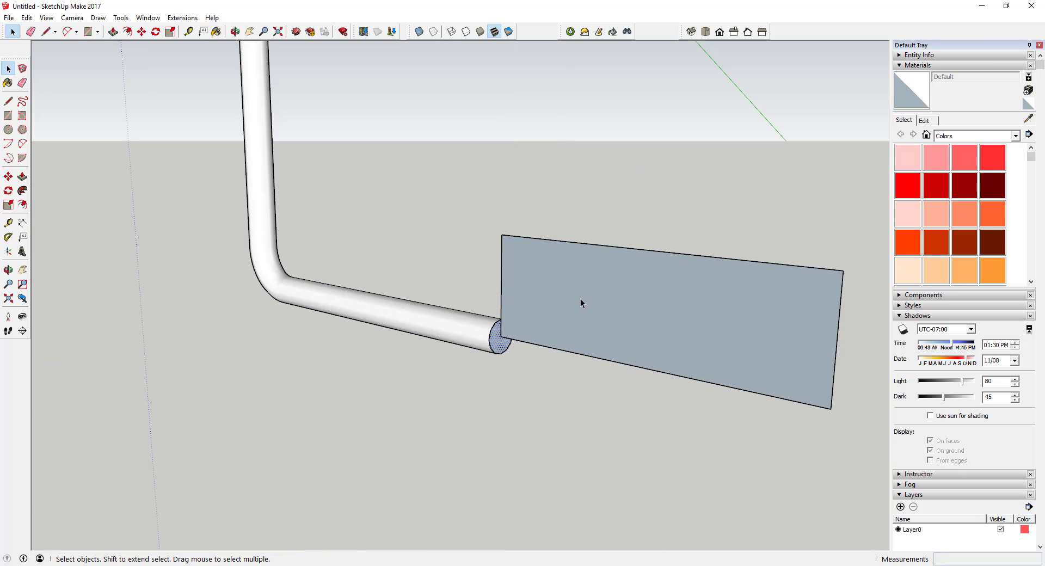
{"action": "scroll", "coordinate": [593, 294], "scroll_direction": "down", "scroll_amount": 2}
{"action": "scroll", "coordinate": [514, 304], "scroll_direction": "up", "scroll_amount": 1}
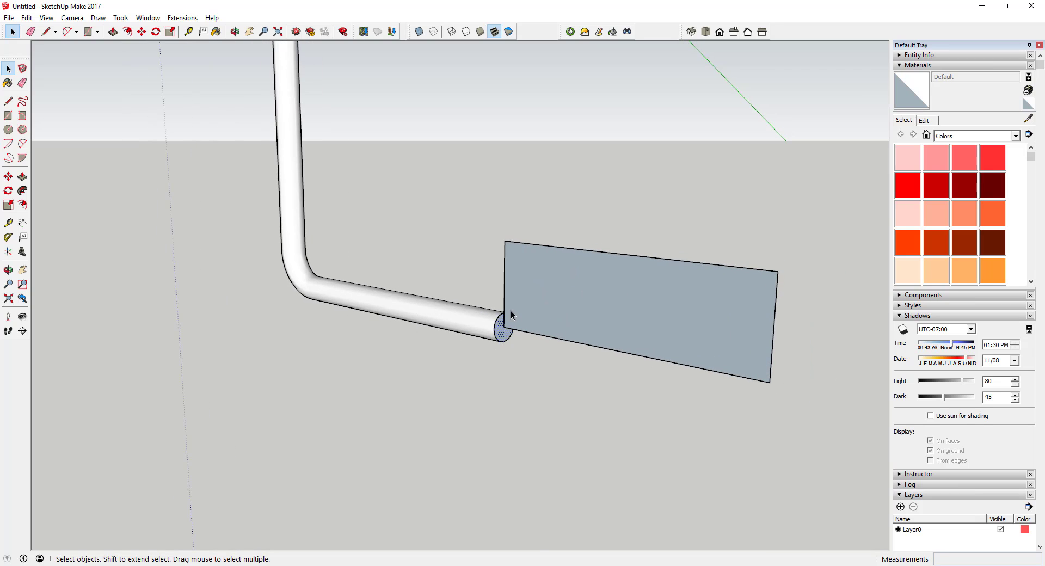
{"action": "key", "text": "l"}
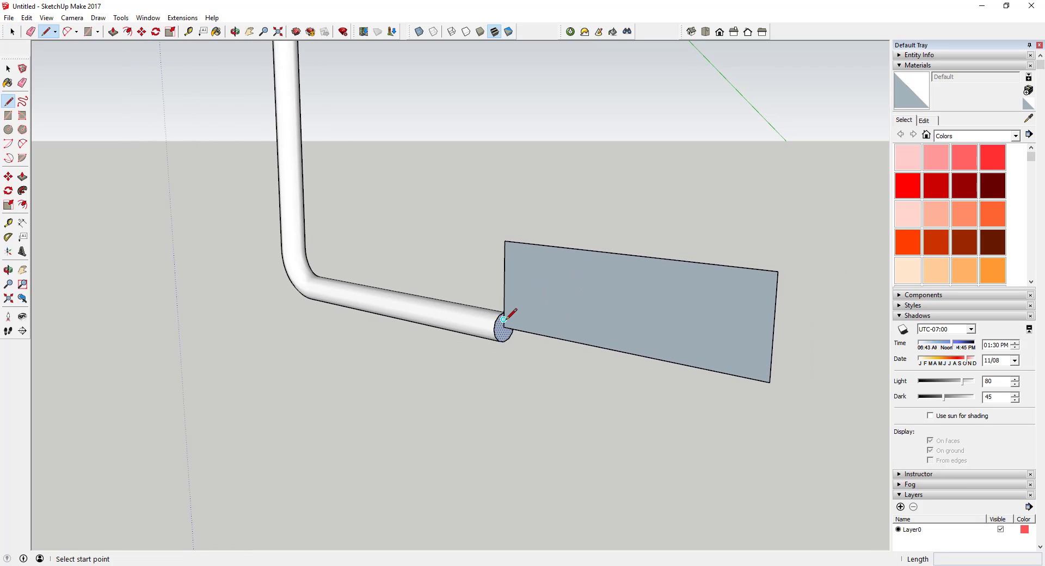
{"action": "left_click", "coordinate": [503, 327]}
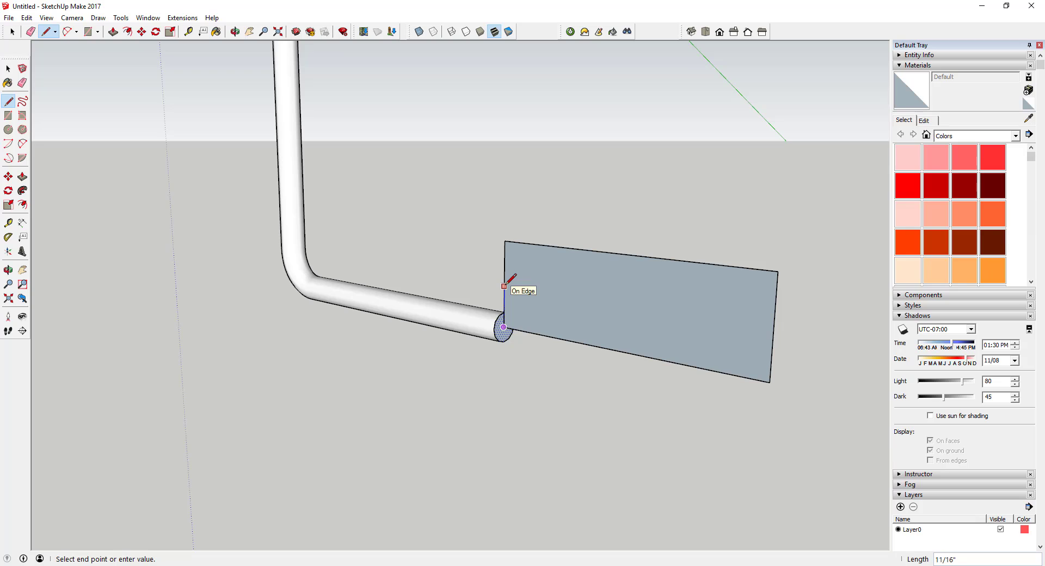
{"action": "key", "text": "Escape"}
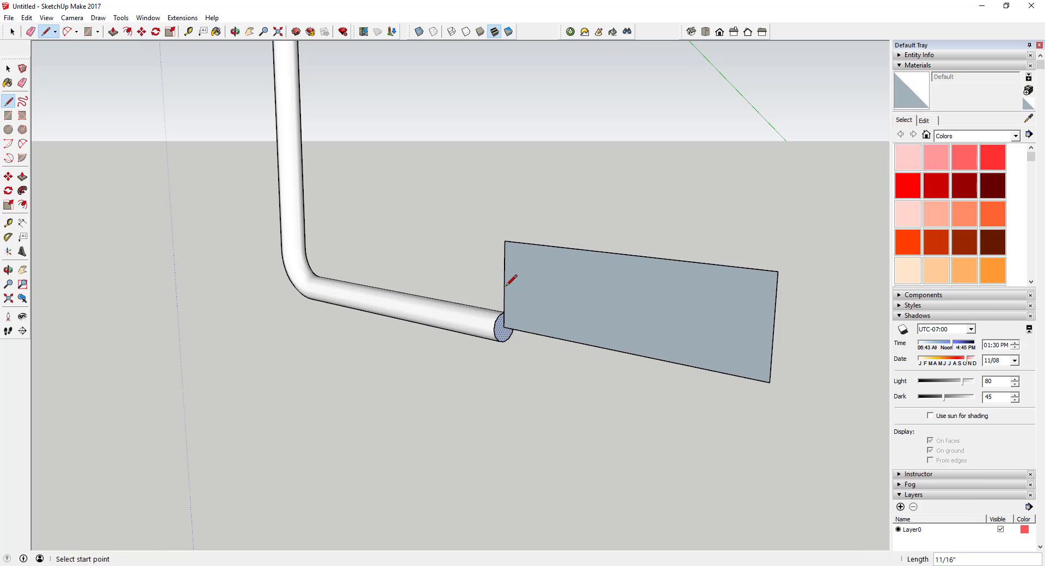
{"action": "left_click", "coordinate": [504, 285]}
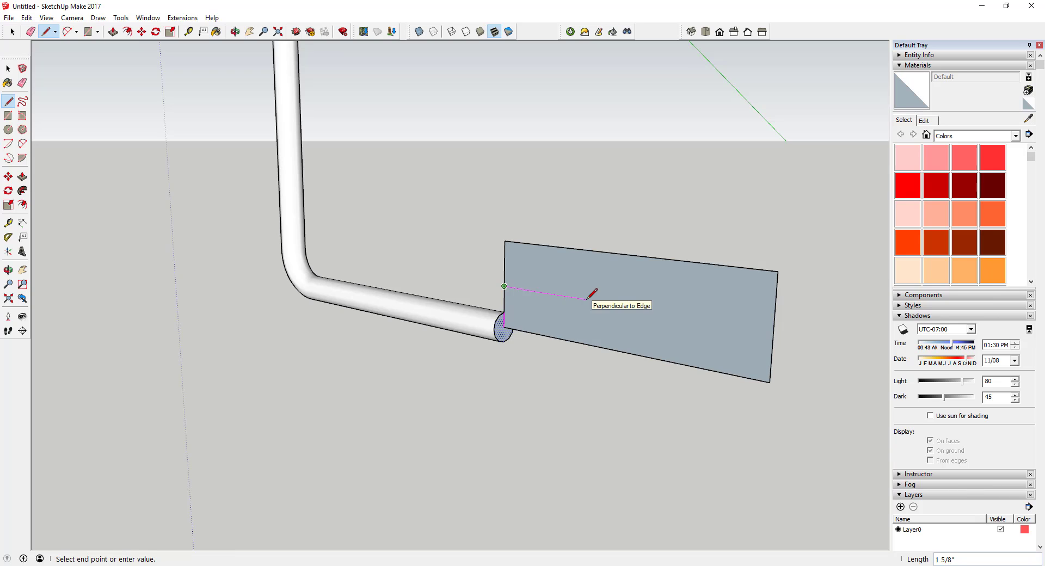
{"action": "left_click", "coordinate": [585, 299]}
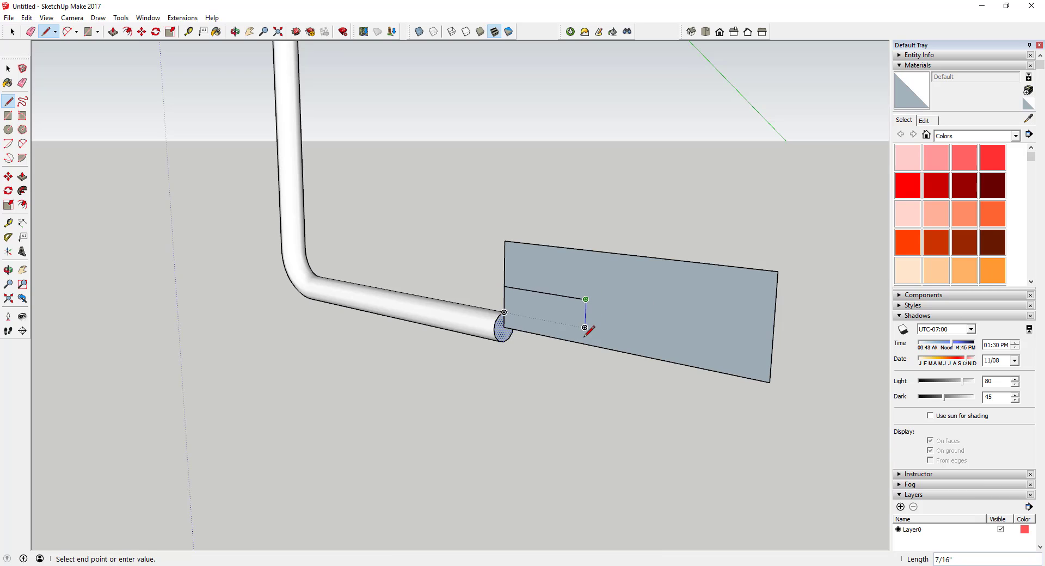
{"action": "left_click", "coordinate": [585, 343]}
{"action": "key", "text": "space"}
{"action": "scroll", "coordinate": [541, 319], "scroll_direction": "down", "scroll_amount": 1}
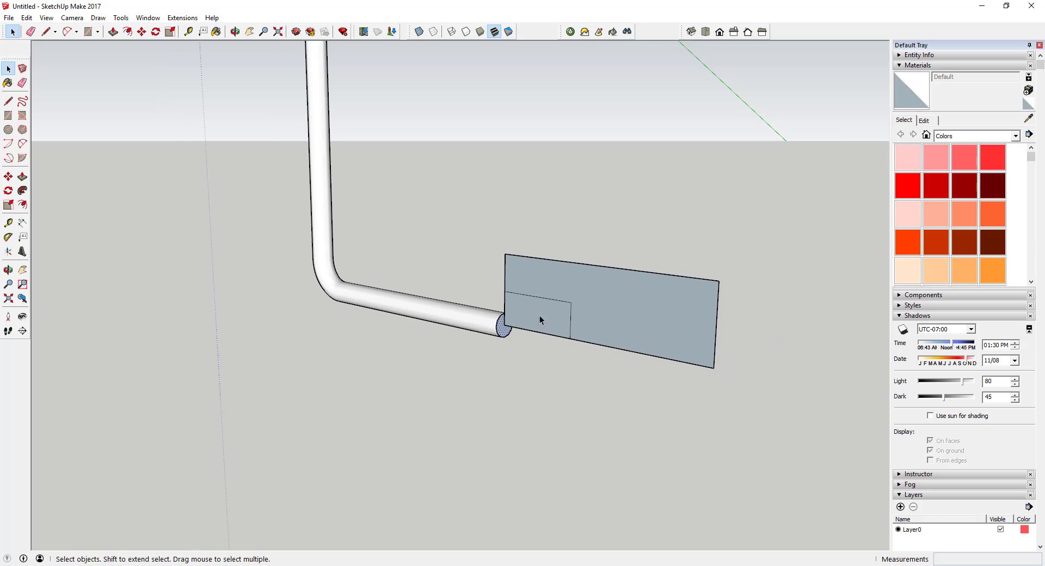
Select the rod's round end face together with its boundary edges.
{"action": "scroll", "coordinate": [544, 321], "scroll_direction": "up", "scroll_amount": 1}
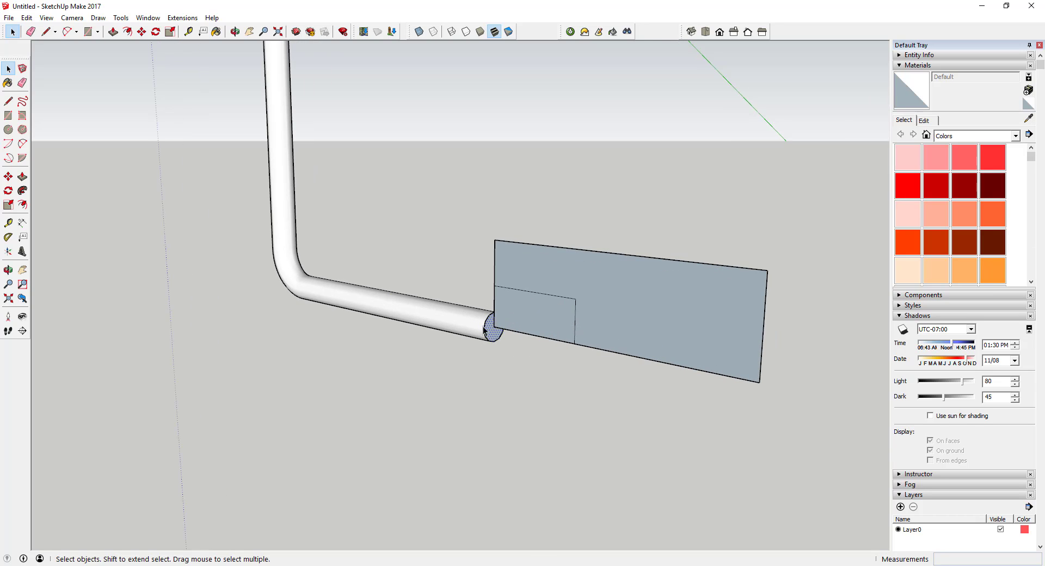
{"action": "left_click_drag", "start_coordinate": [472, 293], "coordinate": [520, 387]}
{"action": "scroll", "coordinate": [481, 308], "scroll_direction": "up", "scroll_amount": 3}
{"action": "scroll", "coordinate": [491, 367], "scroll_direction": "up", "scroll_amount": 1}
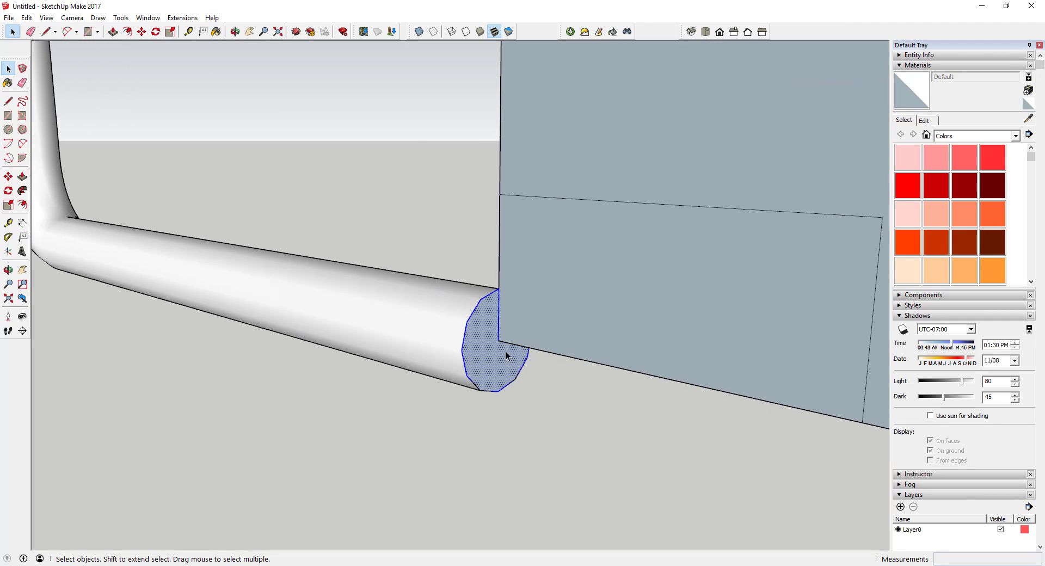
{"action": "scroll", "coordinate": [505, 351], "scroll_direction": "down", "scroll_amount": 1}
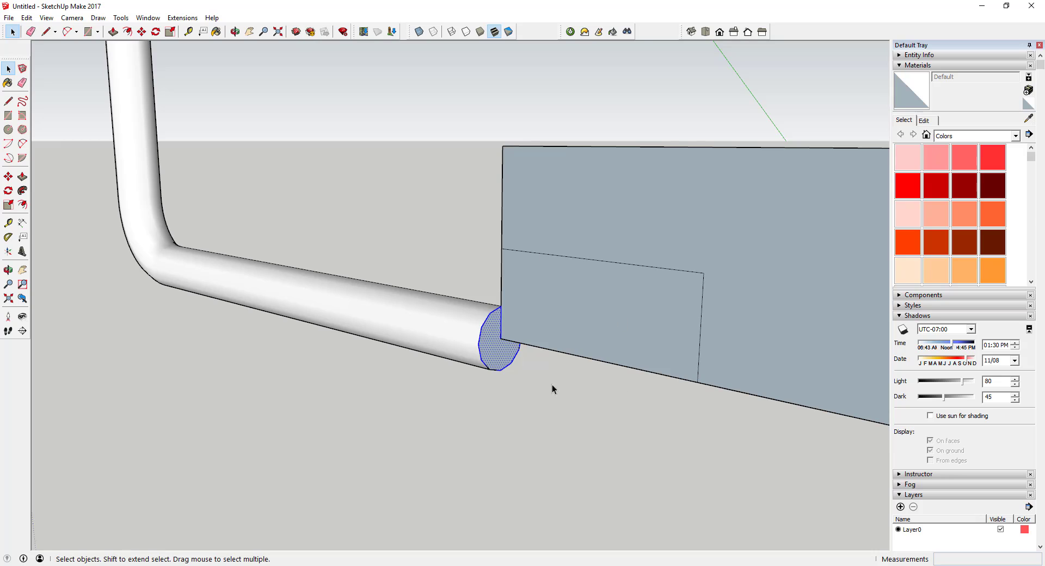
{"action": "scroll", "coordinate": [592, 279], "scroll_direction": "down", "scroll_amount": 2}
{"action": "scroll", "coordinate": [642, 299], "scroll_direction": "up", "scroll_amount": 2}
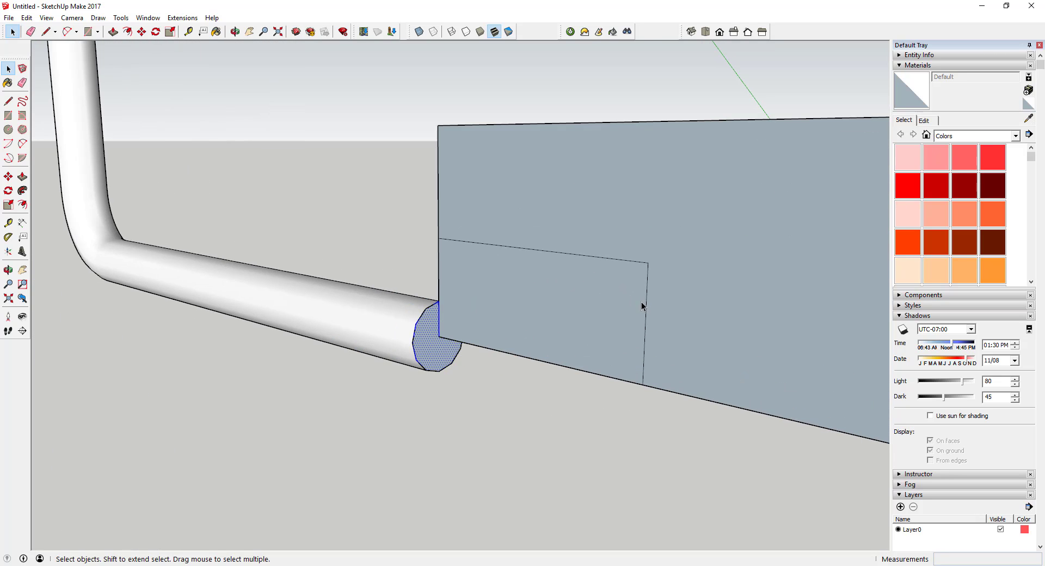
Draw a small concave arc with a bulge of about 1/16" outward from near the top of the small profile's vertical line.
{"action": "scroll", "coordinate": [641, 302], "scroll_direction": "down", "scroll_amount": 1}
{"action": "scroll", "coordinate": [647, 306], "scroll_direction": "down", "scroll_amount": 1}
{"action": "scroll", "coordinate": [596, 305], "scroll_direction": "up", "scroll_amount": 1}
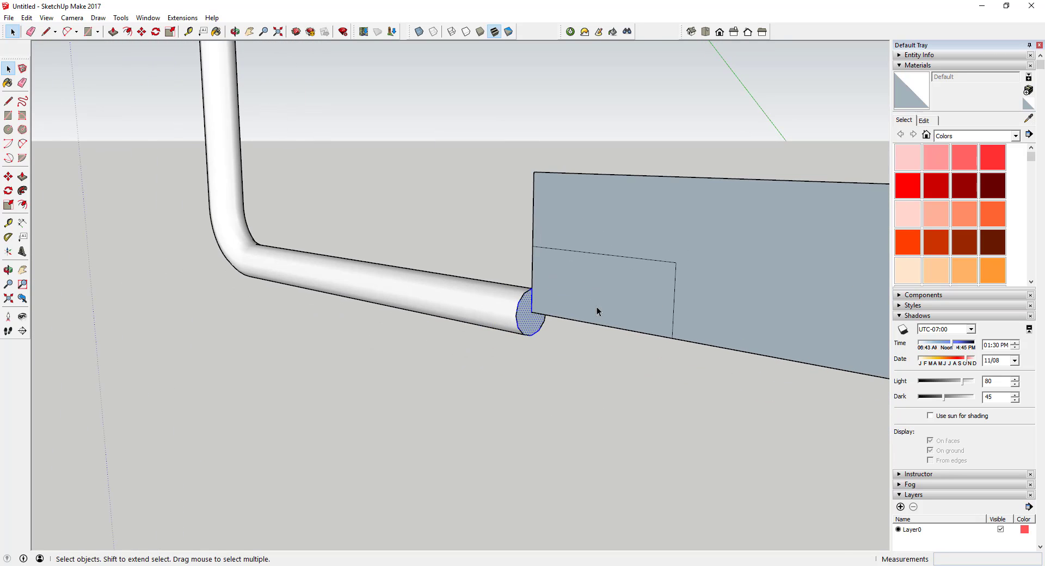
{"action": "scroll", "coordinate": [563, 276], "scroll_direction": "down", "scroll_amount": 1}
{"action": "scroll", "coordinate": [625, 289], "scroll_direction": "down", "scroll_amount": 1}
{"action": "scroll", "coordinate": [625, 275], "scroll_direction": "up", "scroll_amount": 2}
{"action": "key", "text": "a"}
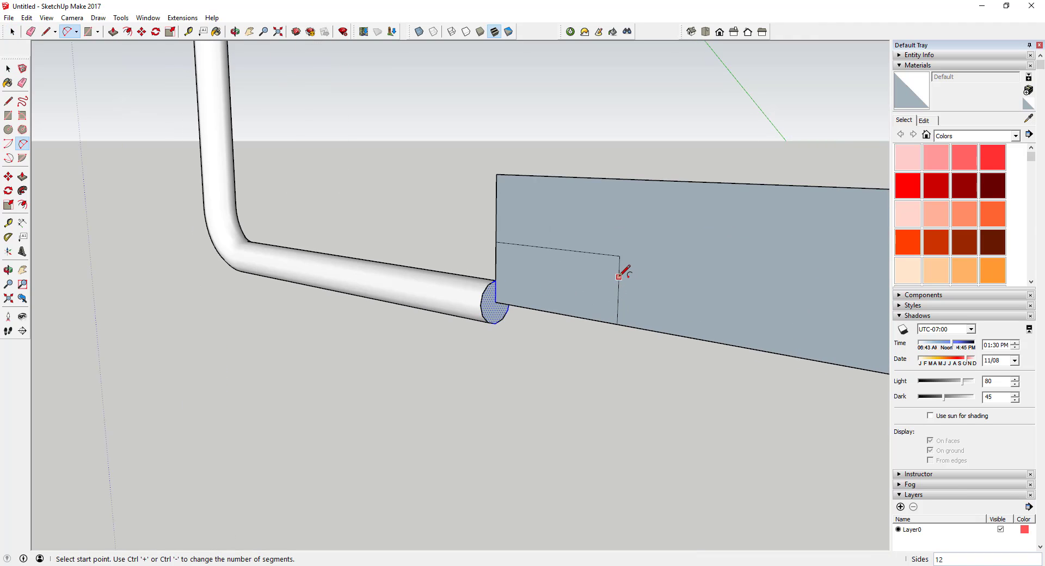
{"action": "left_click", "coordinate": [618, 269]}
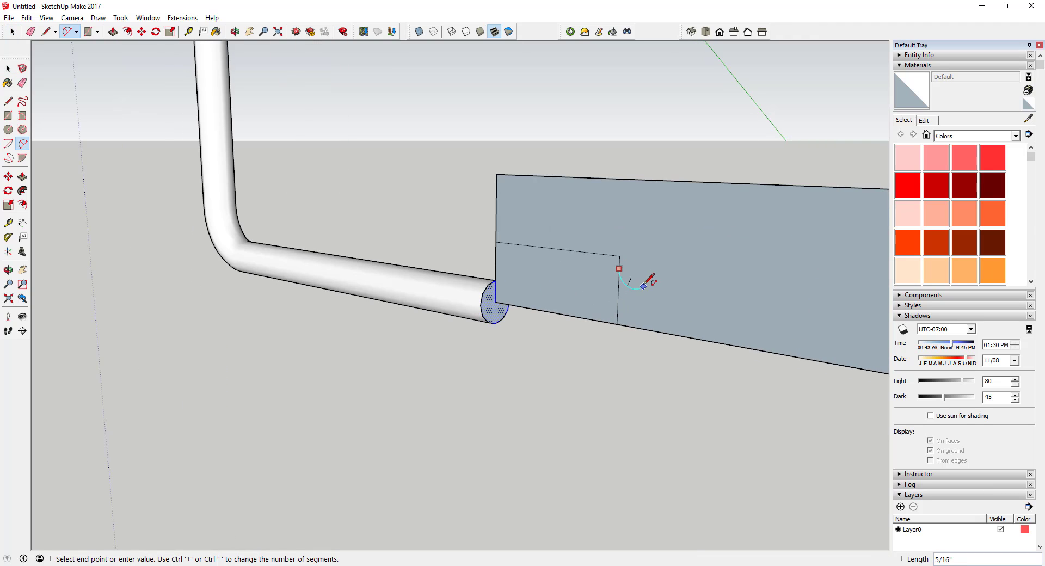
{"action": "left_click", "coordinate": [657, 284]}
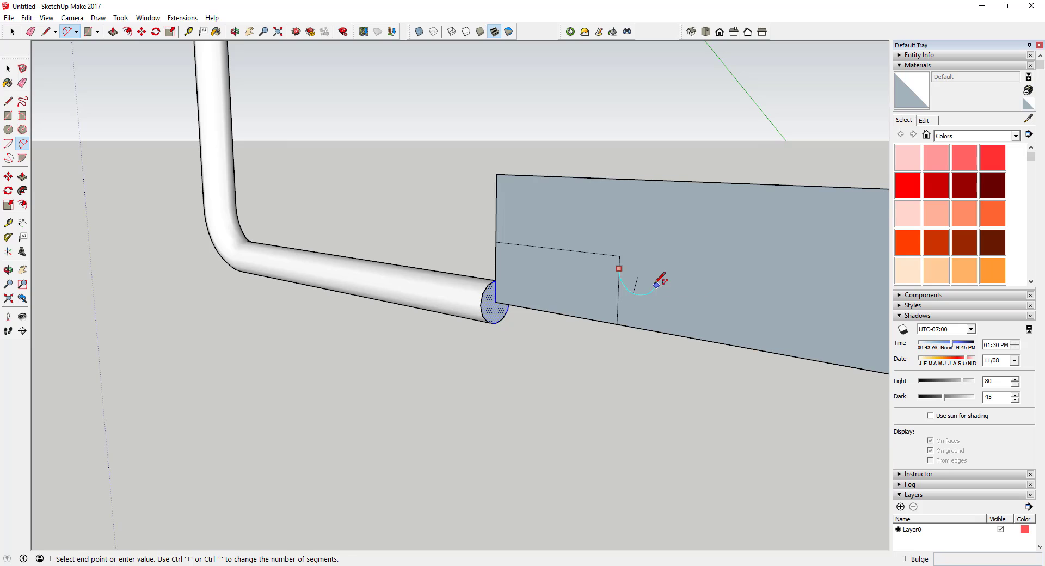
{"action": "scroll", "coordinate": [647, 282], "scroll_direction": "up", "scroll_amount": 1}
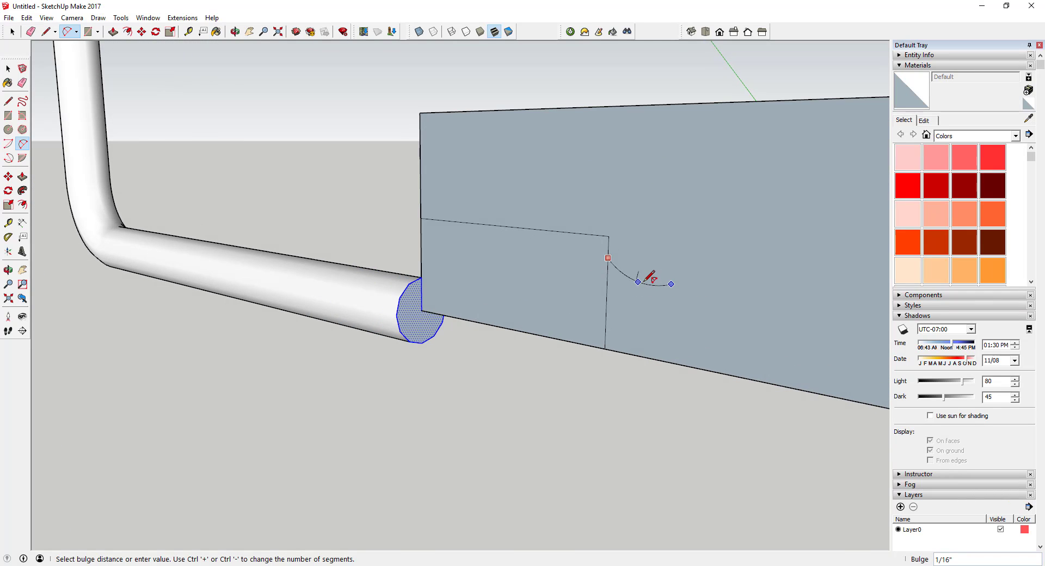
{"action": "left_click", "coordinate": [647, 281]}
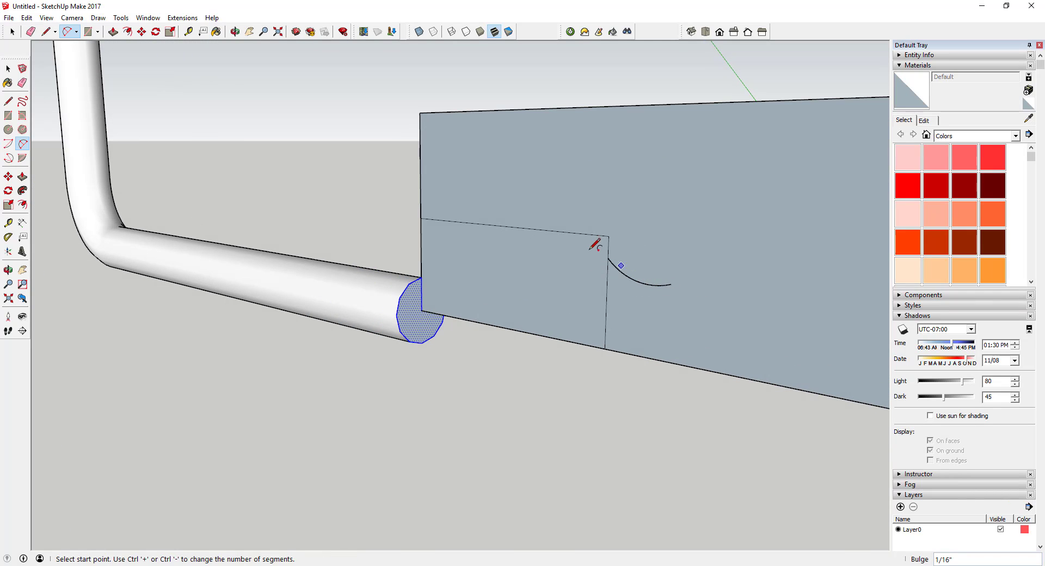
Draw a larger convex arc, spanning about 1 9/16", from the small arc's end to the rectangle's lower edge.
{"action": "left_click", "coordinate": [672, 283]}
{"action": "scroll", "coordinate": [671, 283], "scroll_direction": "down", "scroll_amount": 3}
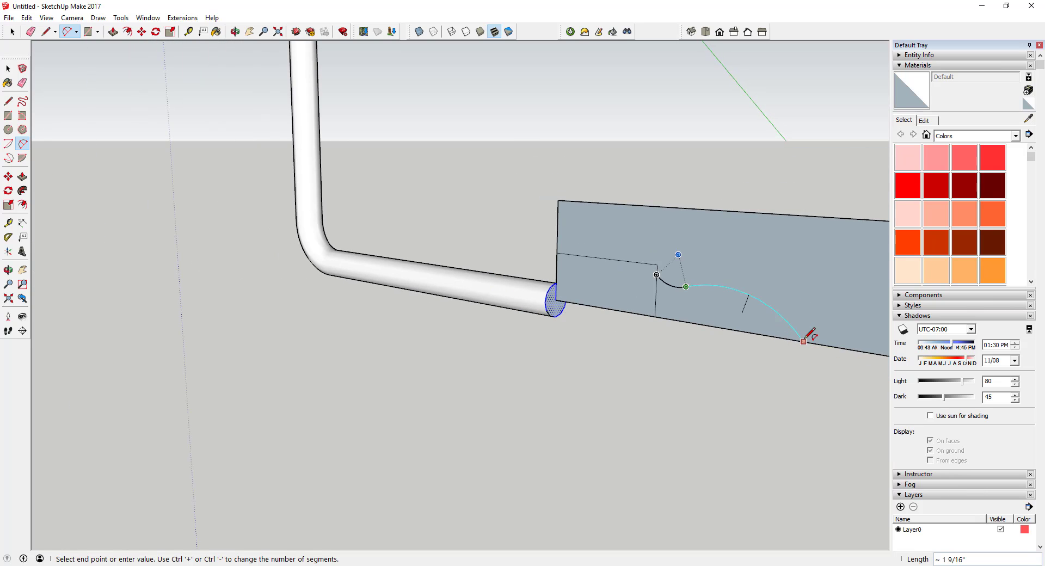
{"action": "left_click", "coordinate": [806, 342]}
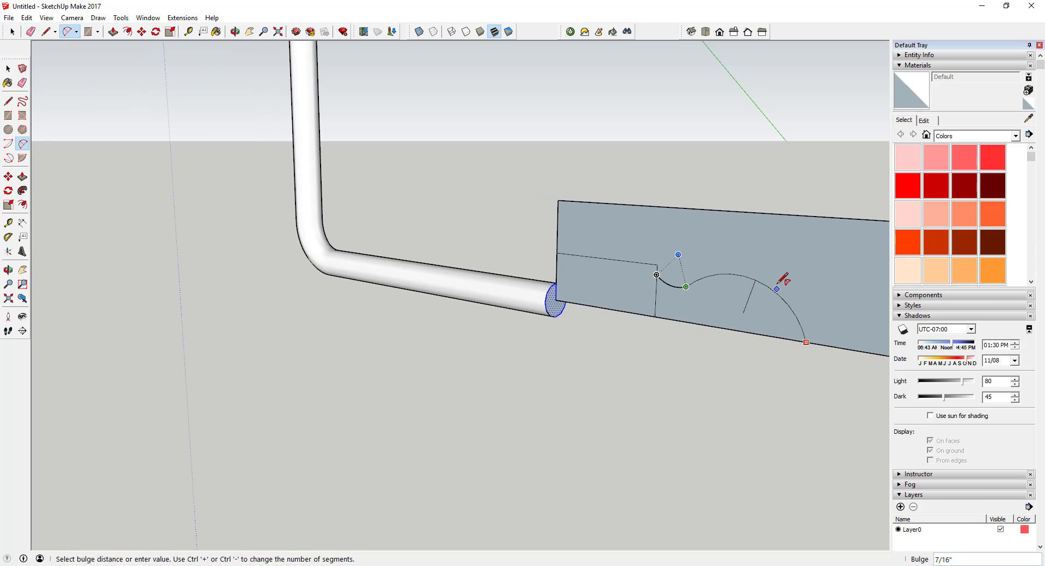
{"action": "left_click", "coordinate": [747, 265]}
{"action": "key", "text": "space"}
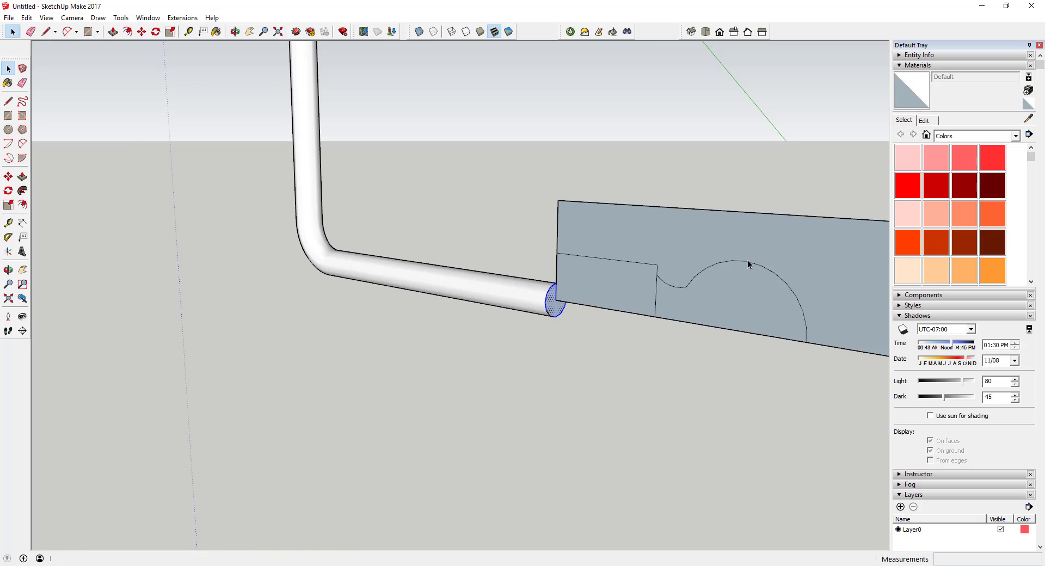
Try to sweep the small rectangular profile around the boundary edges of the rod's end with Follow Me.
{"action": "scroll", "coordinate": [748, 265], "scroll_direction": "down", "scroll_amount": 2}
{"action": "scroll", "coordinate": [763, 301], "scroll_direction": "up", "scroll_amount": 3}
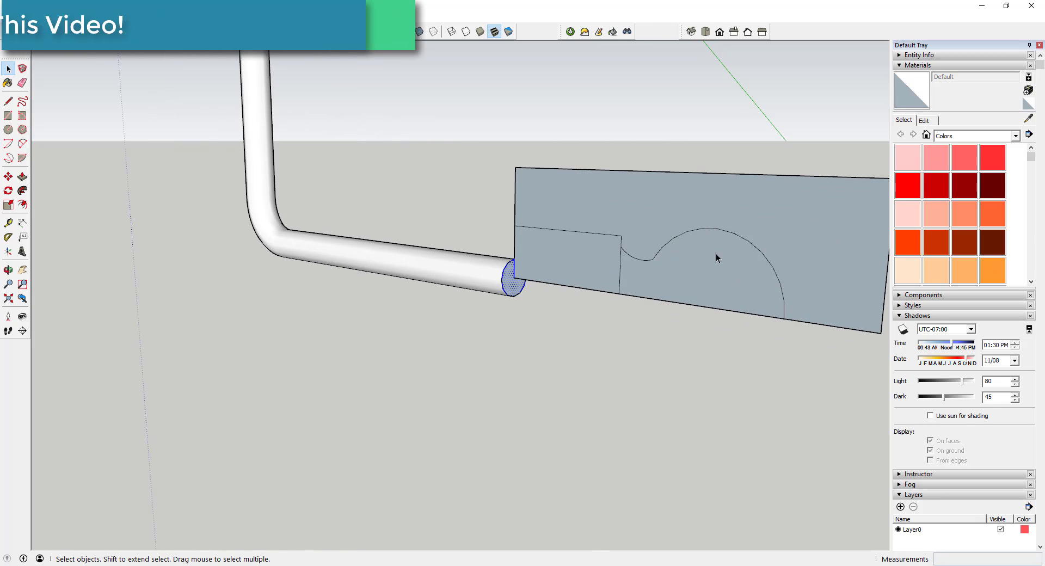
{"action": "scroll", "coordinate": [643, 294], "scroll_direction": "up", "scroll_amount": 2}
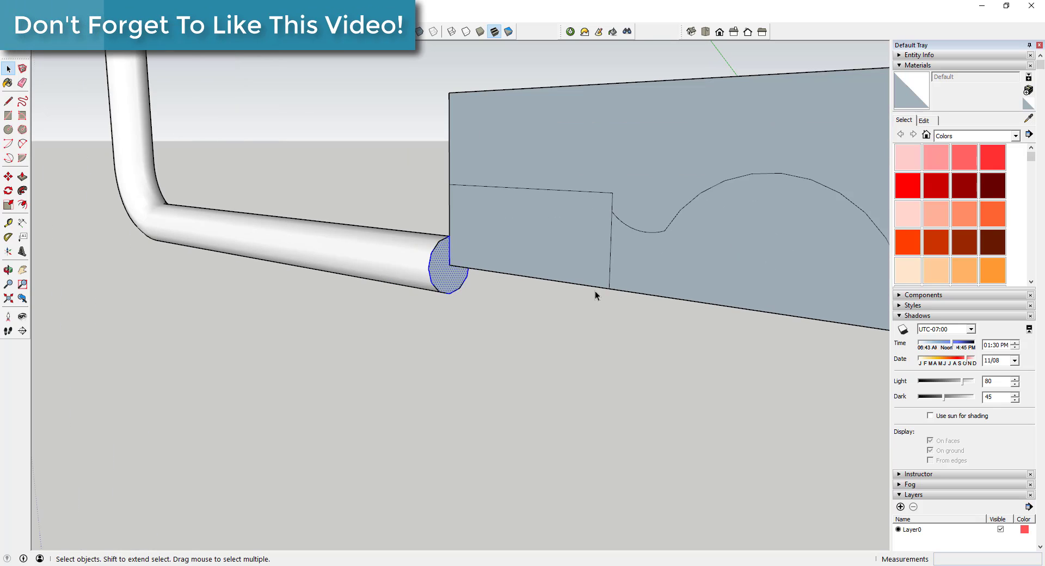
{"action": "left_click", "coordinate": [445, 277], "text": "shift"}
{"action": "scroll", "coordinate": [433, 264], "scroll_direction": "up", "scroll_amount": 3}
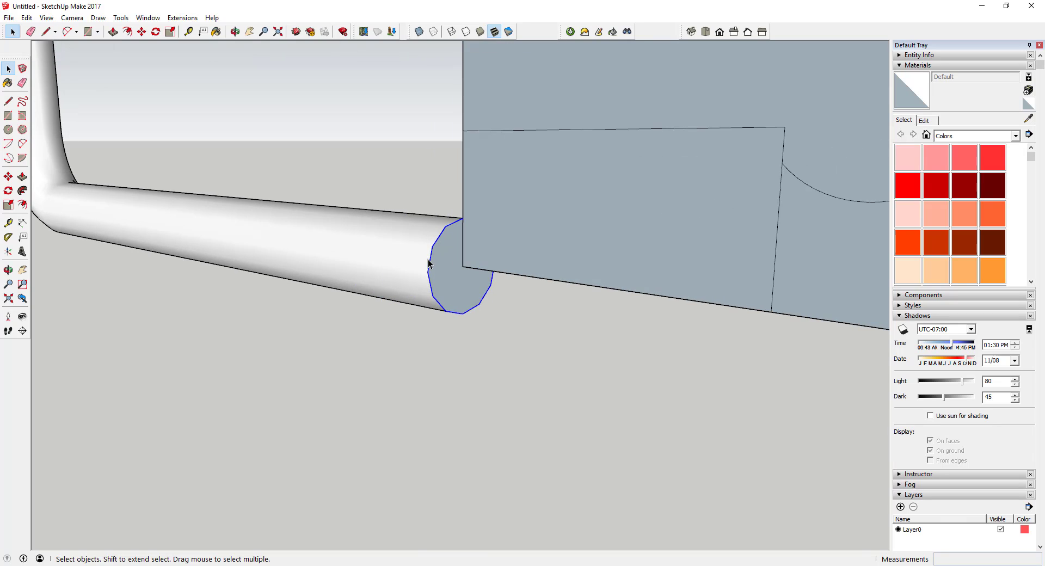
{"action": "scroll", "coordinate": [432, 267], "scroll_direction": "down", "scroll_amount": 2}
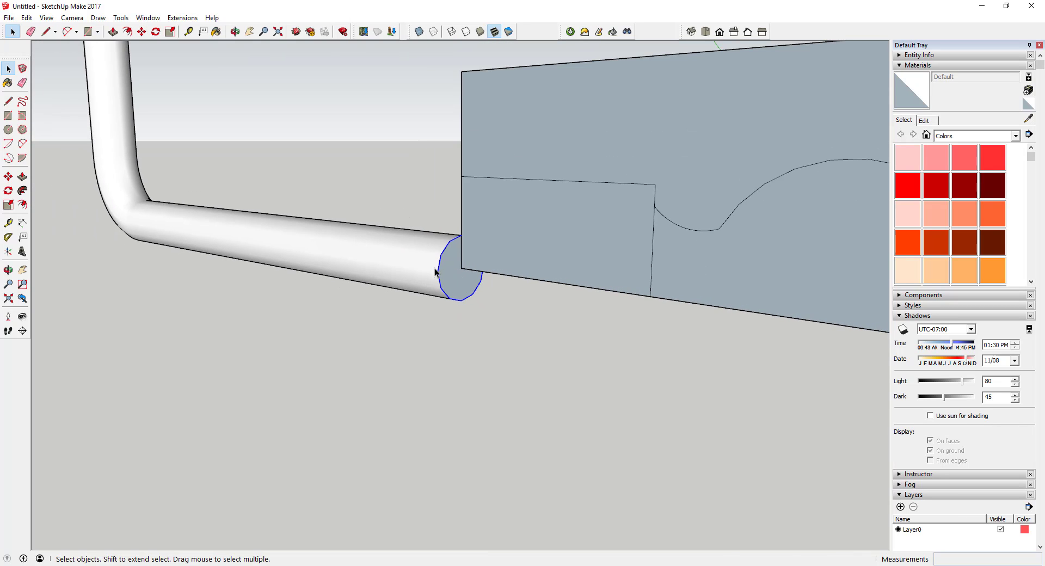
{"action": "scroll", "coordinate": [449, 261], "scroll_direction": "up", "scroll_amount": 1}
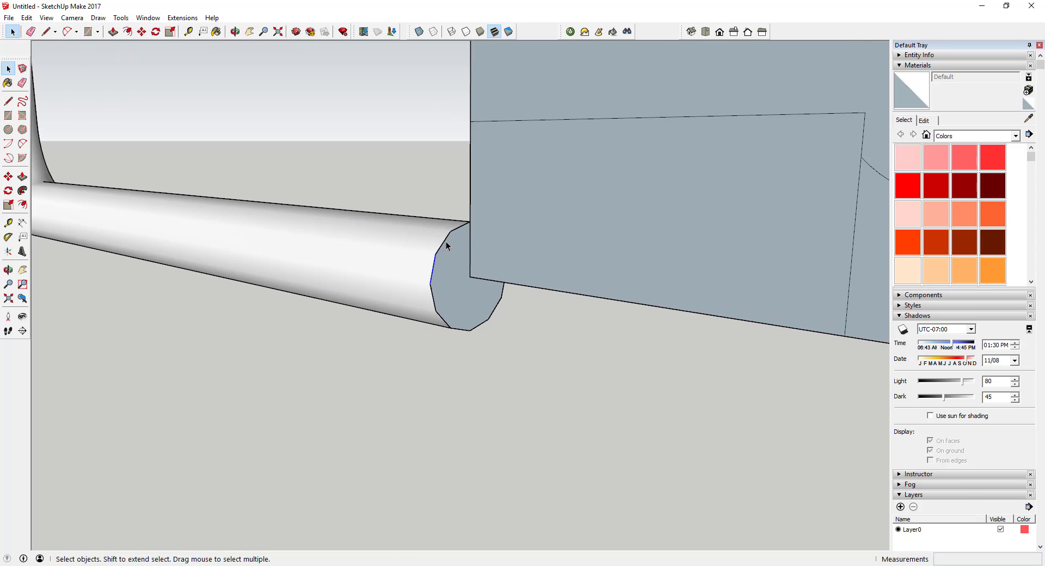
{"action": "scroll", "coordinate": [477, 296], "scroll_direction": "down", "scroll_amount": 2}
{"action": "left_click", "coordinate": [466, 290]}
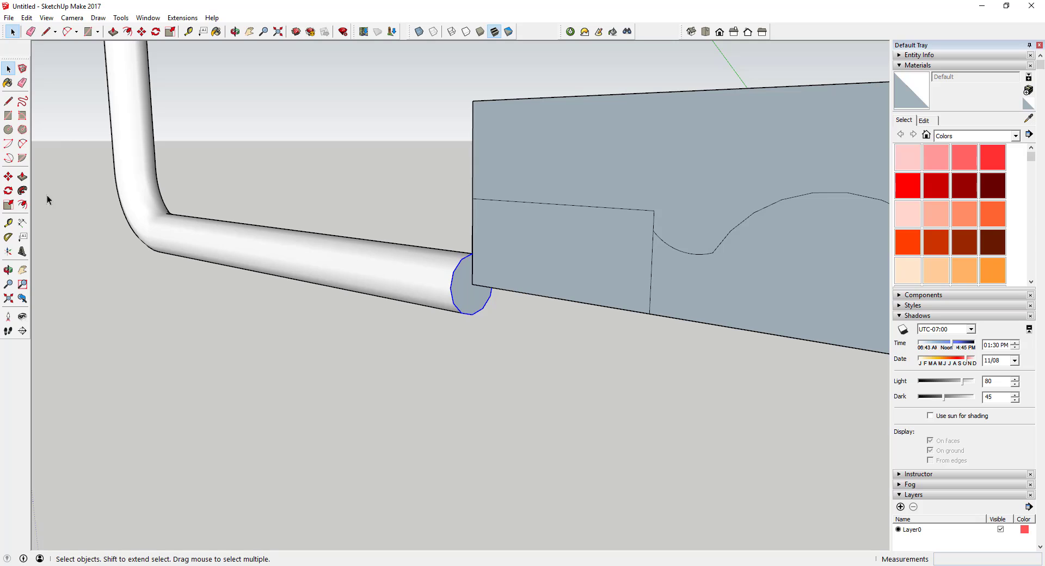
{"action": "left_click", "coordinate": [23, 191]}
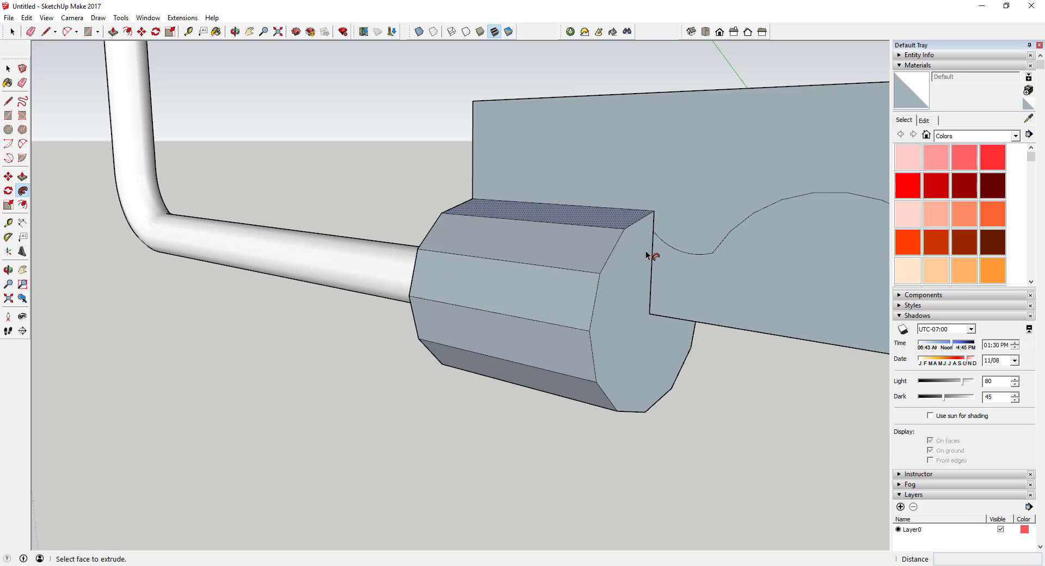
{"action": "key", "text": "space"}
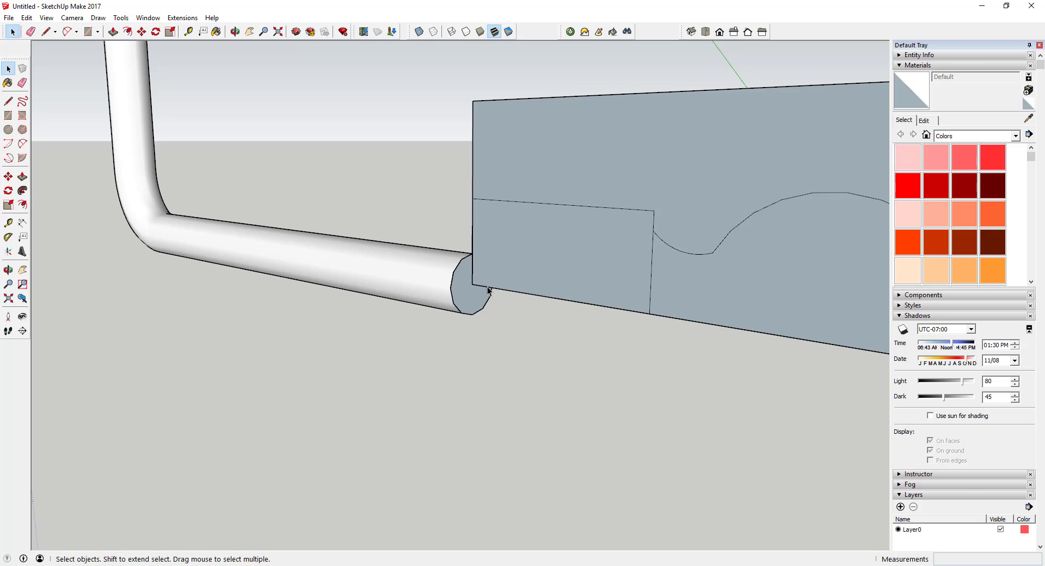
Draw a 24-sided circle with a radius of about 1/8" on the rod's end face, centred on the profile's lower corner.
{"action": "key", "text": "c"}
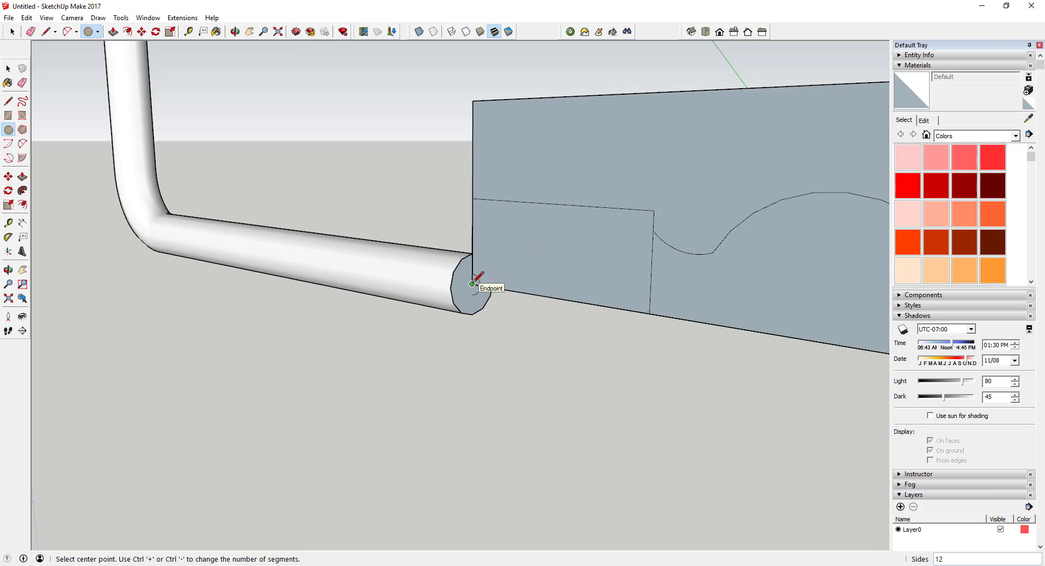
{"action": "key", "text": "space"}
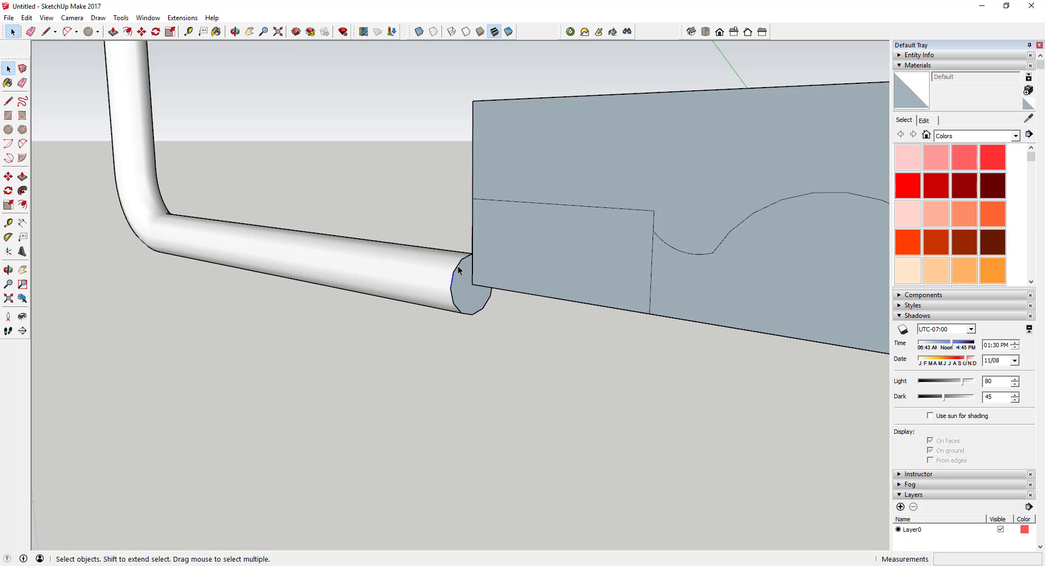
{"action": "scroll", "coordinate": [458, 270], "scroll_direction": "down", "scroll_amount": 1}
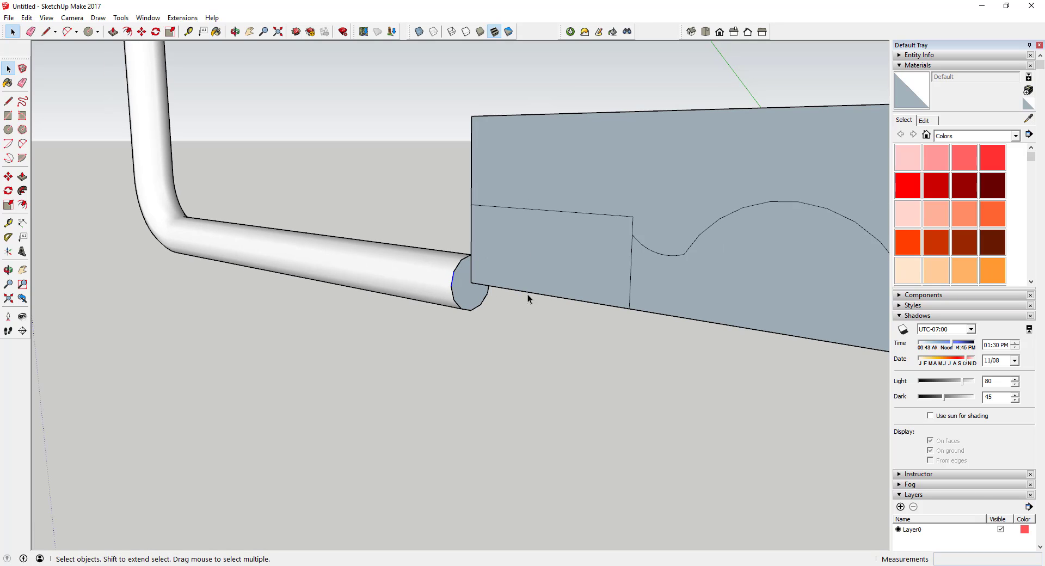
{"action": "key", "text": "c"}
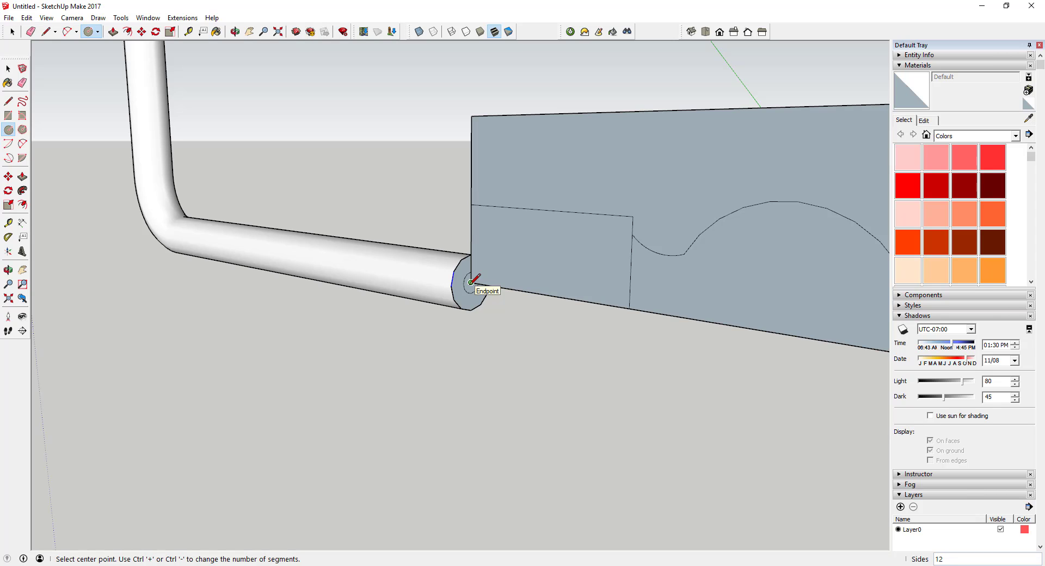
{"action": "middle_click_drag", "start_coordinate": [471, 282], "coordinate": [474, 292]}
{"action": "scroll", "coordinate": [444, 237], "scroll_direction": "up", "scroll_amount": 2}
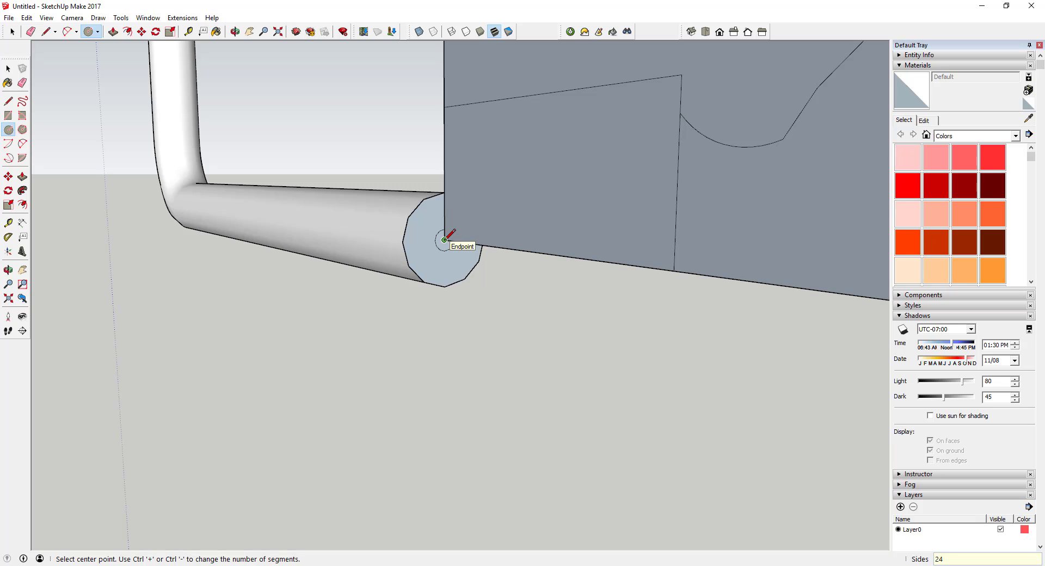
{"action": "left_click", "coordinate": [445, 239]}
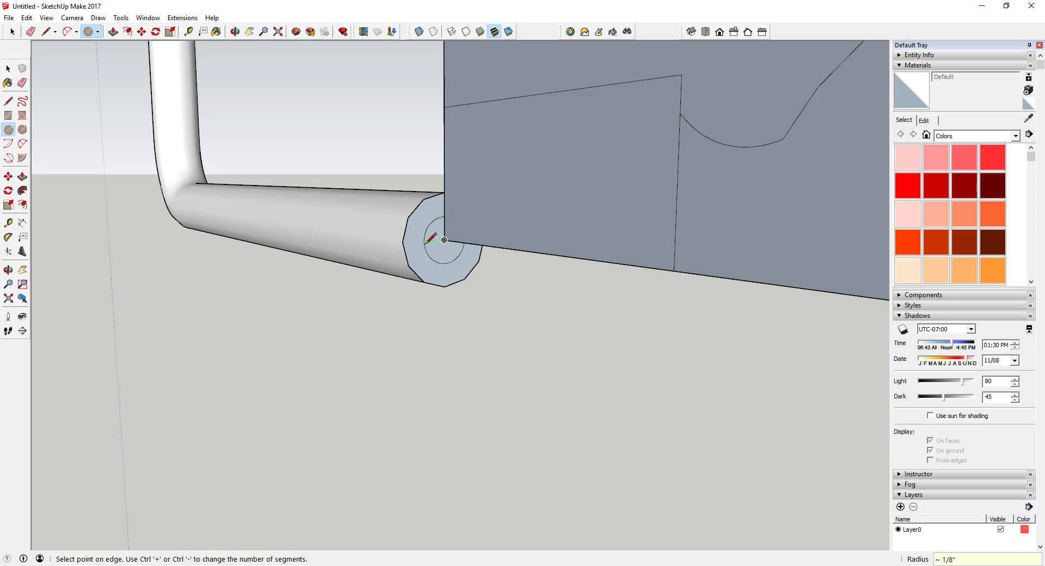
{"action": "key", "text": "space"}
{"action": "scroll", "coordinate": [427, 225], "scroll_direction": "up", "scroll_amount": 2}
{"action": "scroll", "coordinate": [430, 224], "scroll_direction": "down", "scroll_amount": 2}
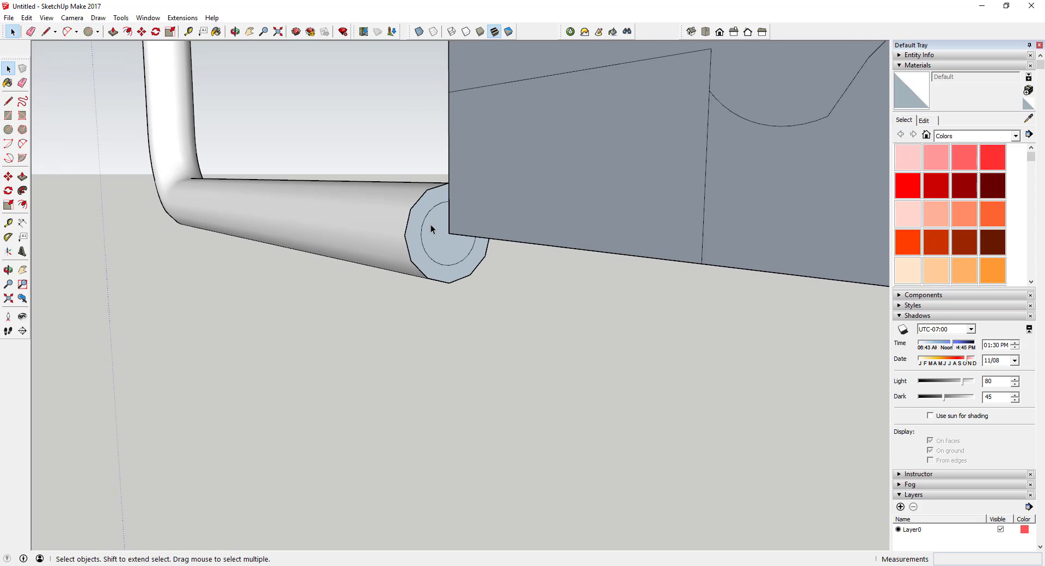
Select the edge of the small circle on the rod's end face as the sweep path.
{"action": "left_click", "coordinate": [425, 225]}
{"action": "middle_click_drag", "start_coordinate": [425, 225], "coordinate": [494, 193]}
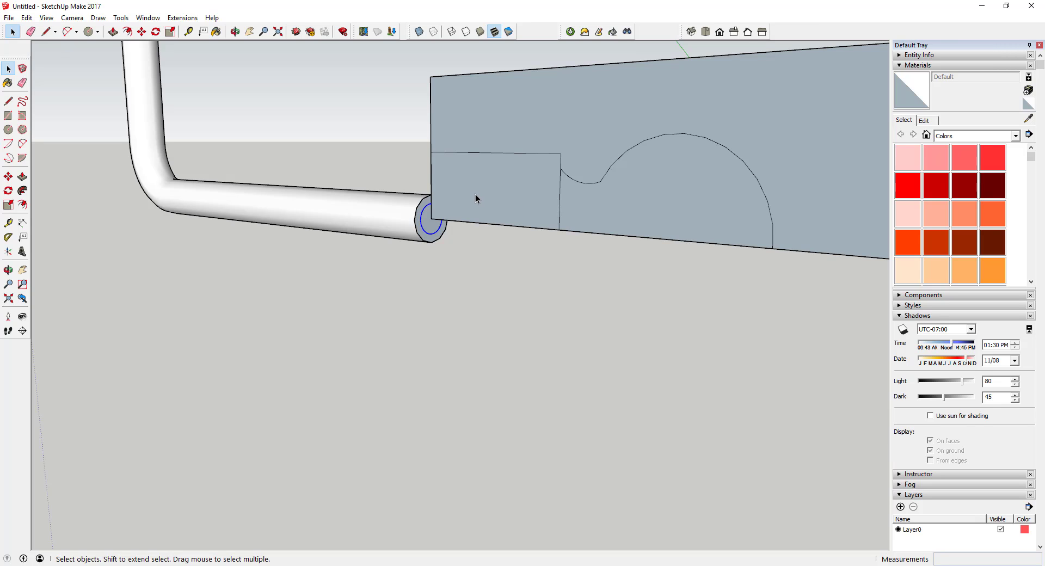
{"action": "middle_click_drag", "start_coordinate": [490, 201], "coordinate": [464, 191]}
{"action": "scroll", "coordinate": [436, 220], "scroll_direction": "up", "scroll_amount": 5}
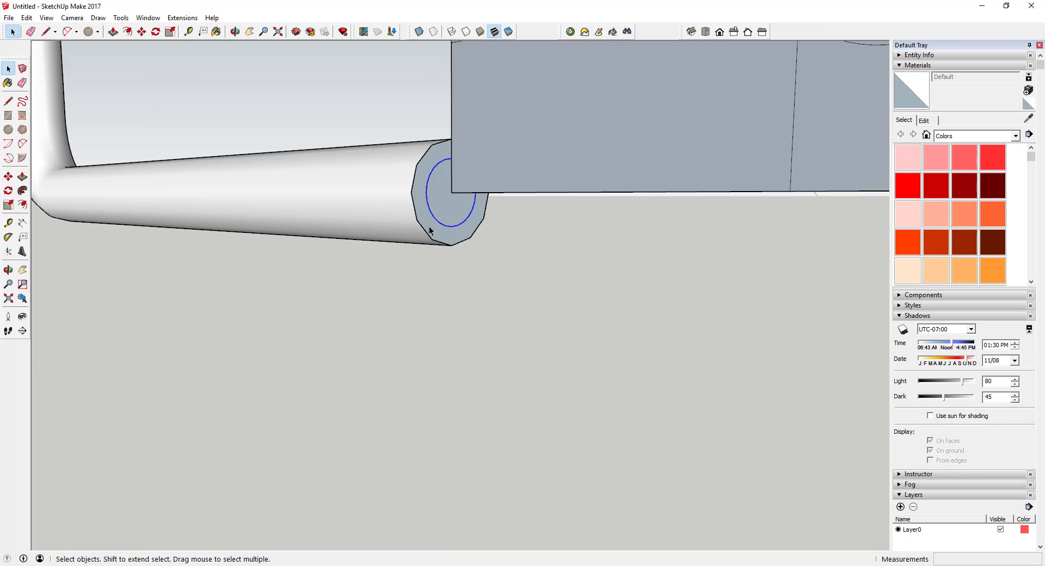
{"action": "key", "text": "c"}
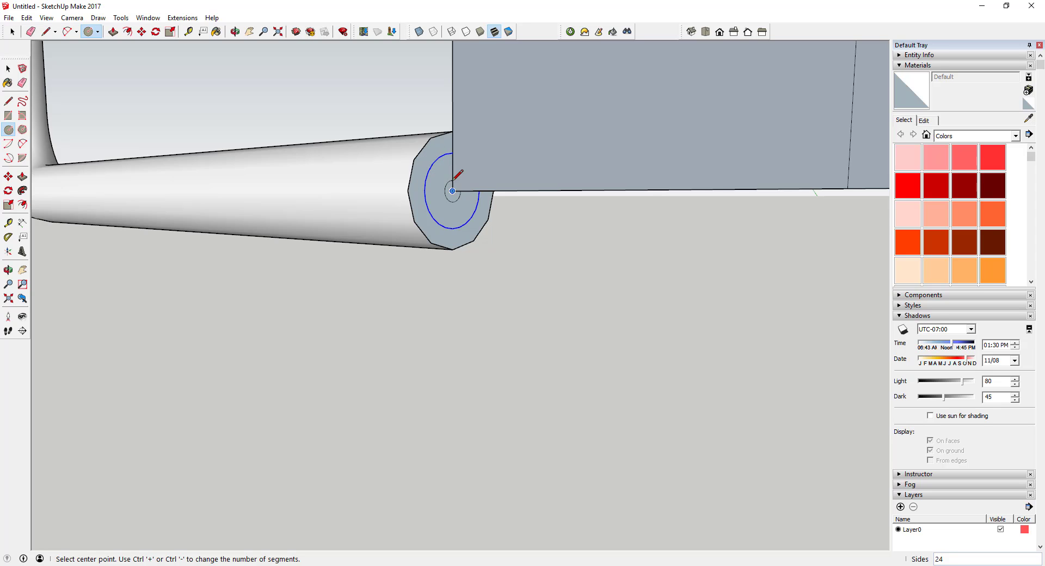
{"action": "scroll", "coordinate": [455, 187], "scroll_direction": "down", "scroll_amount": 2}
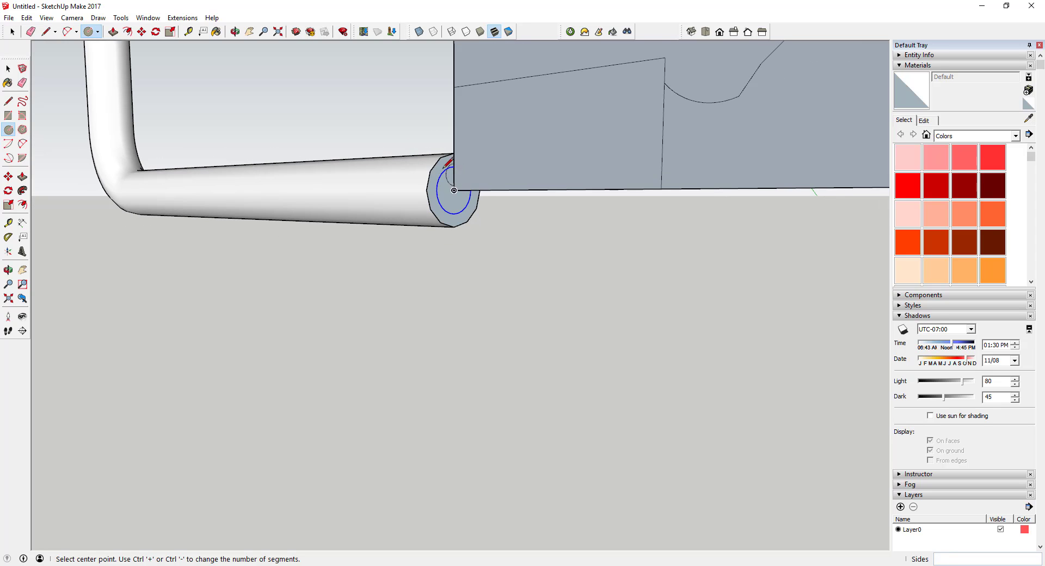
{"action": "scroll", "coordinate": [506, 180], "scroll_direction": "down", "scroll_amount": 2}
{"action": "mouse_move", "coordinate": [522, 187]}
{"action": "middle_mouse_down"}
{"action": "mouse_move", "coordinate": [523, 214]}
{"action": "mouse_move", "coordinate": [514, 178]}
{"action": "middle_mouse_up"}
{"action": "key", "text": "space"}
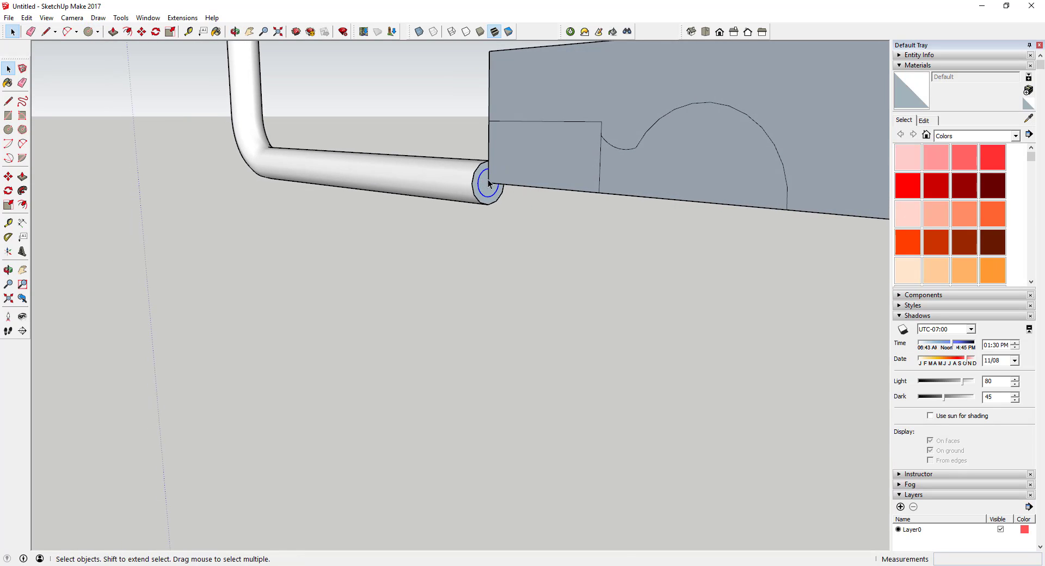
Sweep the small rectangular profile around the selected circle with Follow Me to form a cylindrical socket.
{"action": "left_click", "coordinate": [22, 191]}
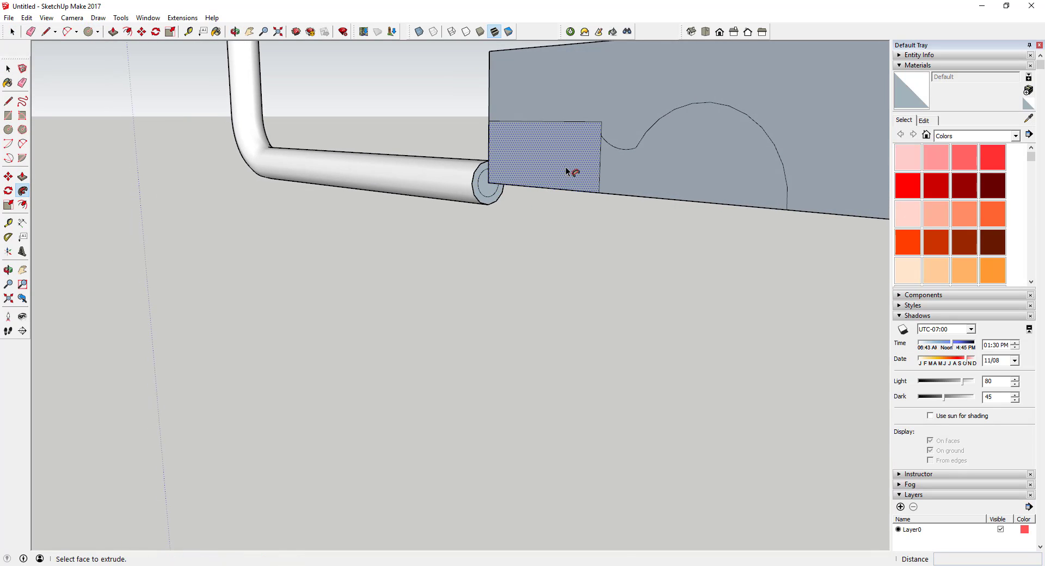
{"action": "left_click_drag", "start_coordinate": [566, 171], "coordinate": [583, 144]}
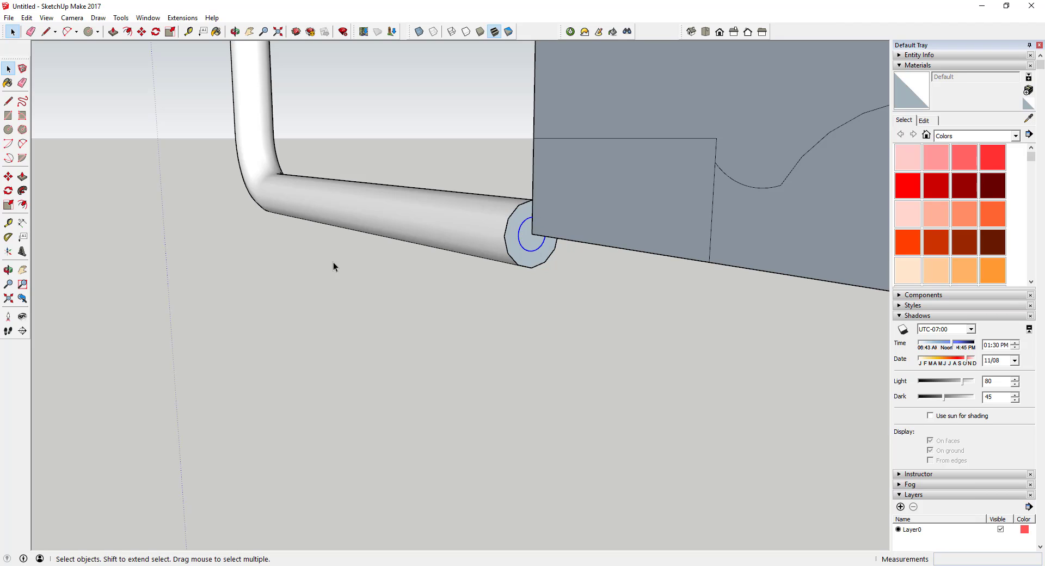
{"action": "left_click", "coordinate": [22, 190]}
{"action": "left_click", "coordinate": [588, 185]}
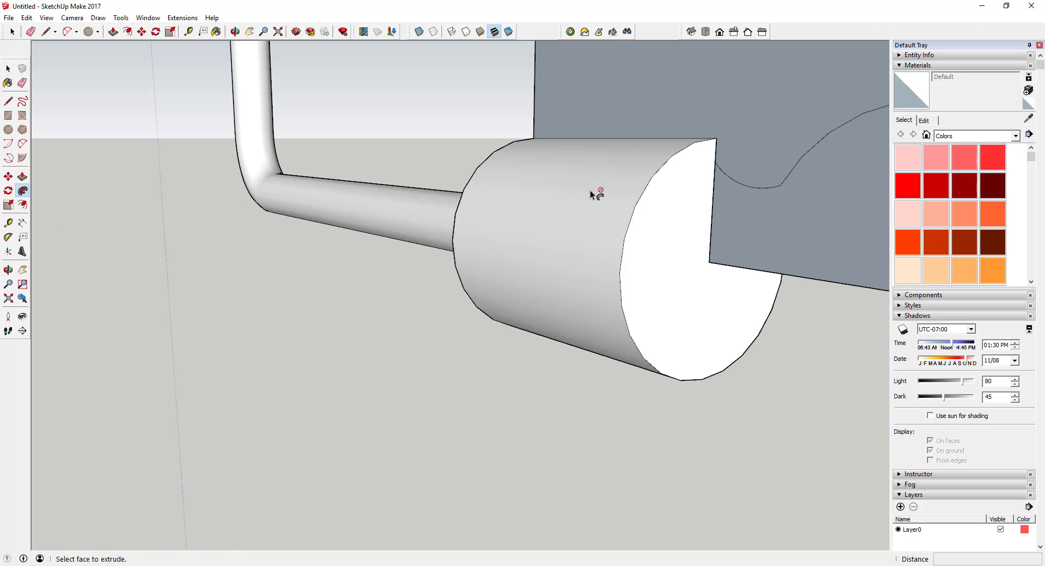
{"action": "scroll", "coordinate": [590, 191], "scroll_direction": "down", "scroll_amount": 3}
{"action": "key", "text": "space"}
Erase the leftover edges of the large rectangle so that only the curved bulb profile remains beside the cylinder.
{"action": "left_click", "coordinate": [574, 196]}
{"action": "middle_click_drag", "start_coordinate": [583, 198], "coordinate": [518, 177]}
{"action": "left_click_drag", "start_coordinate": [484, 164], "coordinate": [592, 258]}
{"action": "key", "text": "e"}
{"action": "scroll", "coordinate": [555, 141], "scroll_direction": "up", "scroll_amount": 2}
{"action": "left_click", "coordinate": [553, 134]}
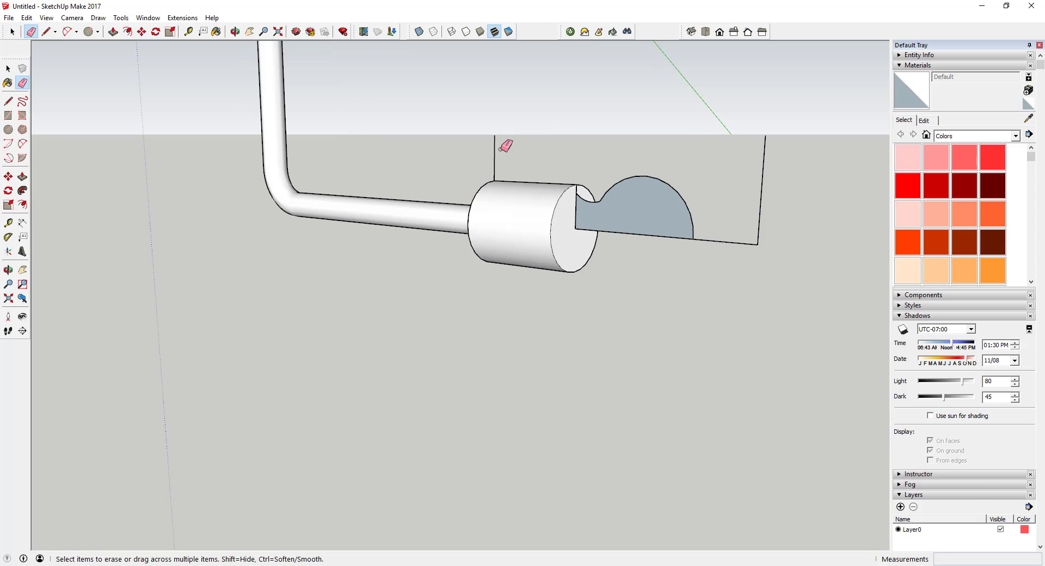
{"action": "left_click", "coordinate": [496, 154]}
{"action": "scroll", "coordinate": [578, 189], "scroll_direction": "up", "scroll_amount": 2}
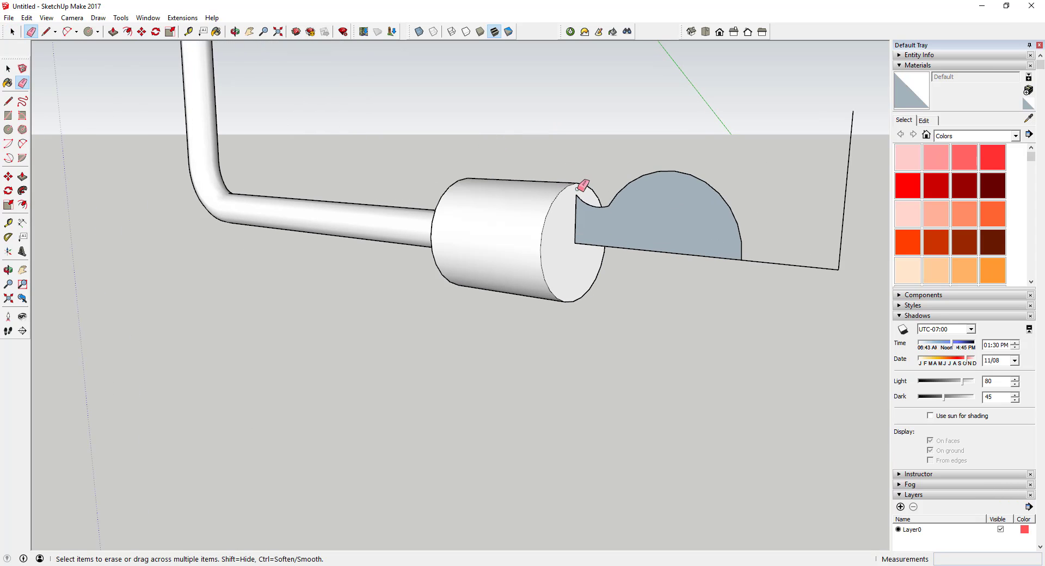
{"action": "left_click", "coordinate": [773, 264]}
{"action": "left_click", "coordinate": [841, 260]}
Select all faces and edges of the cylinder and make them a group.
{"action": "scroll", "coordinate": [612, 247], "scroll_direction": "down", "scroll_amount": 2}
{"action": "middle_click_drag", "start_coordinate": [467, 226], "coordinate": [681, 200]}
{"action": "key", "text": "space"}
{"action": "left_click_drag", "start_coordinate": [432, 197], "coordinate": [590, 309]}
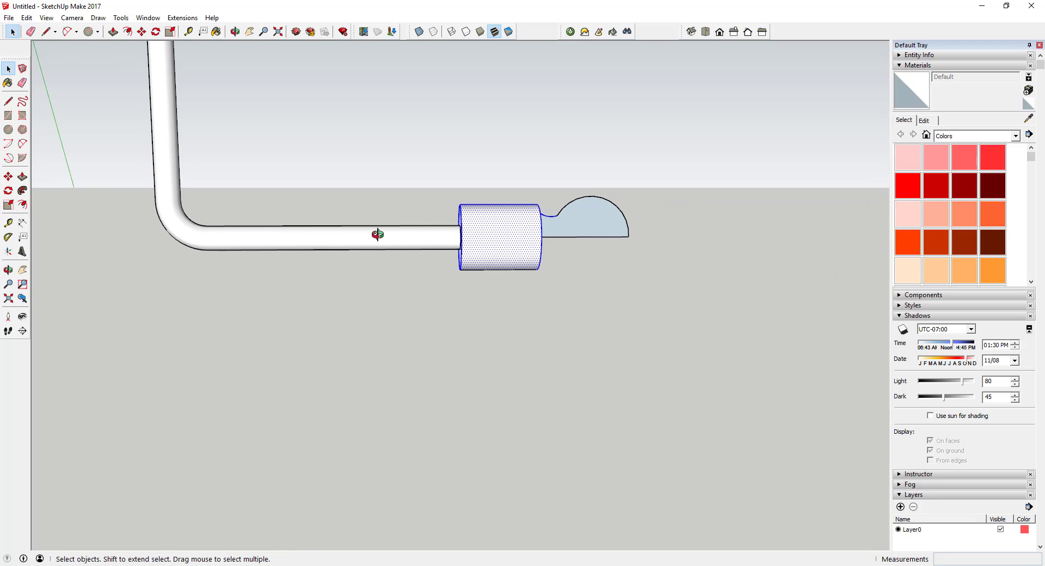
{"action": "mouse_move", "coordinate": [373, 233]}
{"action": "middle_mouse_down"}
{"action": "mouse_move", "coordinate": [709, 233]}
{"action": "mouse_move", "coordinate": [328, 240]}
{"action": "mouse_move", "coordinate": [186, 228]}
{"action": "mouse_move", "coordinate": [531, 232]}
{"action": "mouse_move", "coordinate": [450, 187]}
{"action": "mouse_move", "coordinate": [476, 205]}
{"action": "mouse_move", "coordinate": [508, 266]}
{"action": "middle_mouse_up"}
{"action": "scroll", "coordinate": [536, 218], "scroll_direction": "up", "scroll_amount": 3}
{"action": "right_click", "coordinate": [508, 266]}
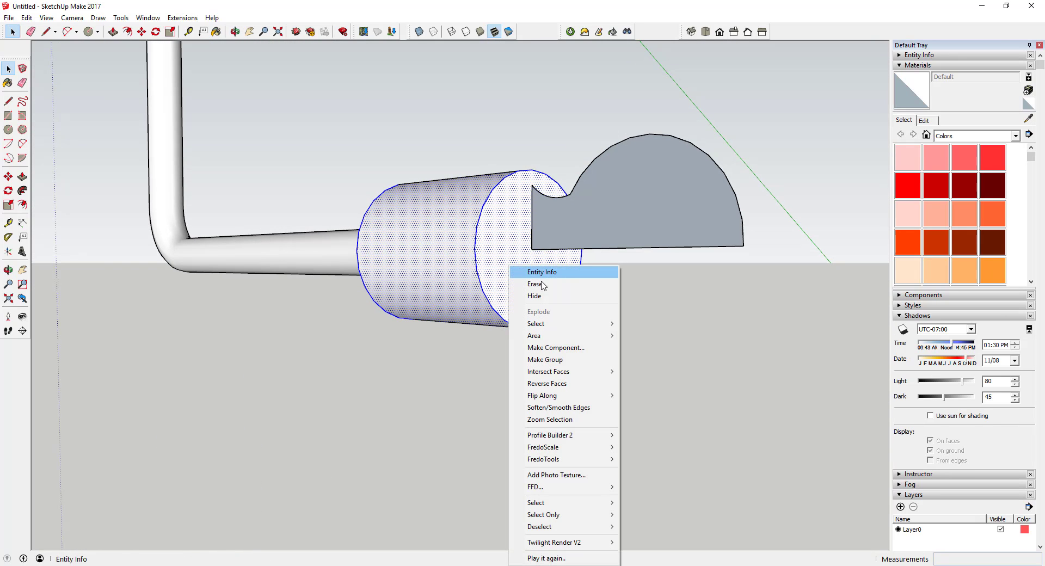
{"action": "left_click", "coordinate": [540, 359]}
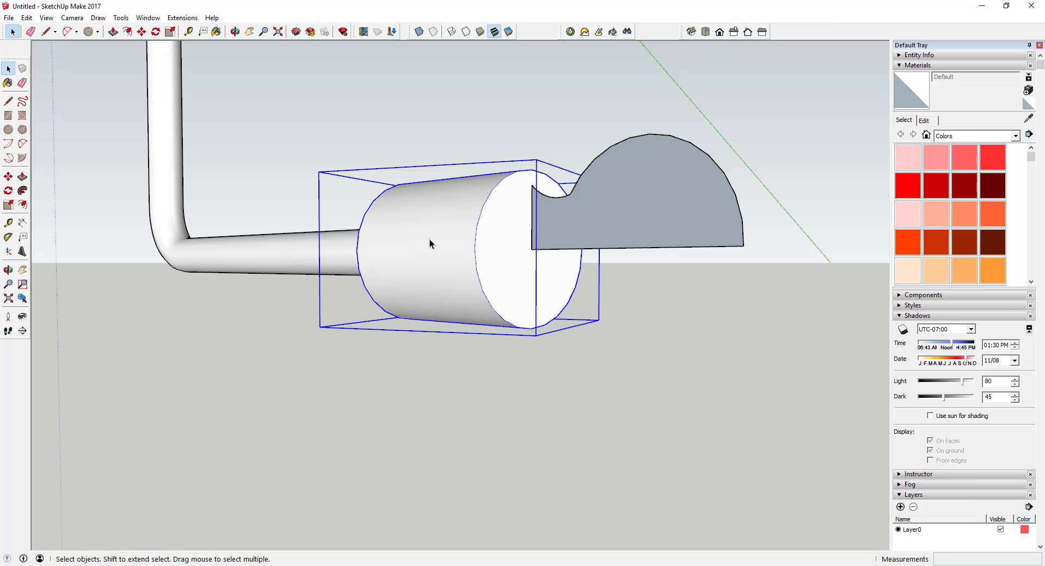
Draw a small circle on the cylinder's outer end face, centred on the bulb profile's lower inner corner.
{"action": "left_click", "coordinate": [566, 234]}
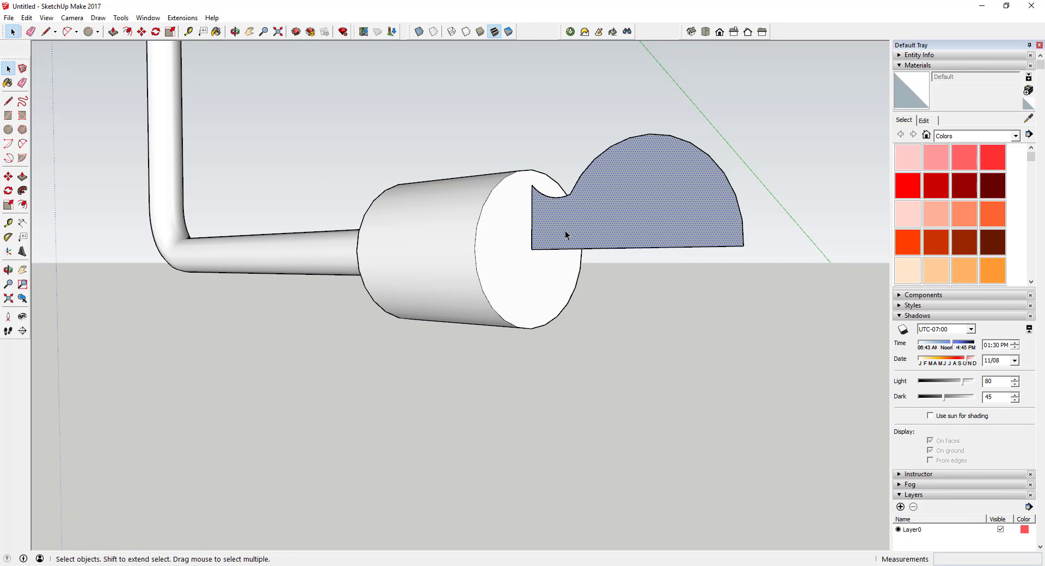
{"action": "key", "text": "c"}
{"action": "left_click", "coordinate": [531, 249]}
{"action": "left_click", "coordinate": [552, 249]}
{"action": "key", "text": "space"}
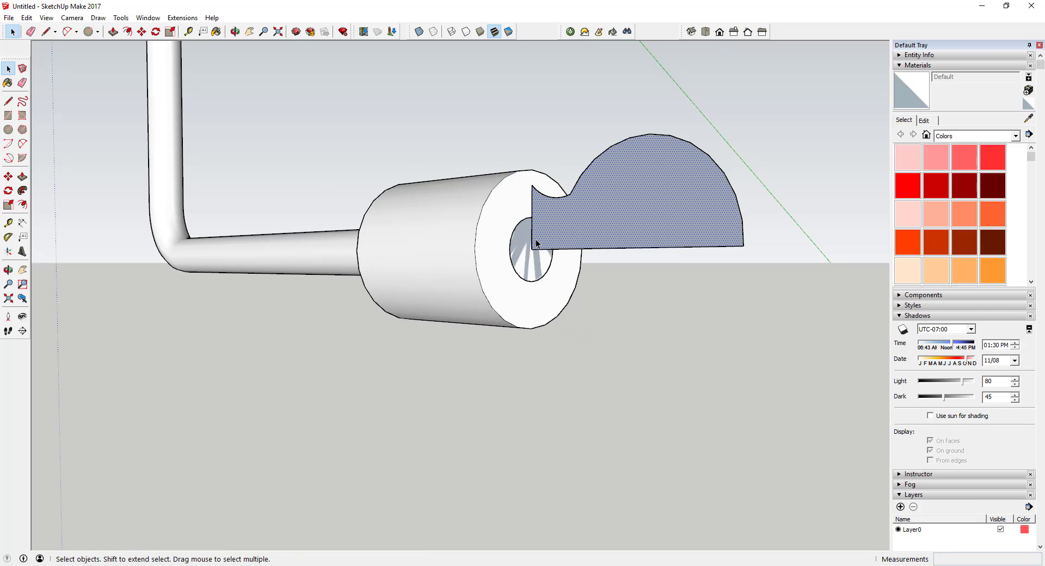
Sweep the bulb profile around the small circle on the cylinder's end with Follow Me to form the round bulb.
{"action": "left_click", "coordinate": [510, 252]}
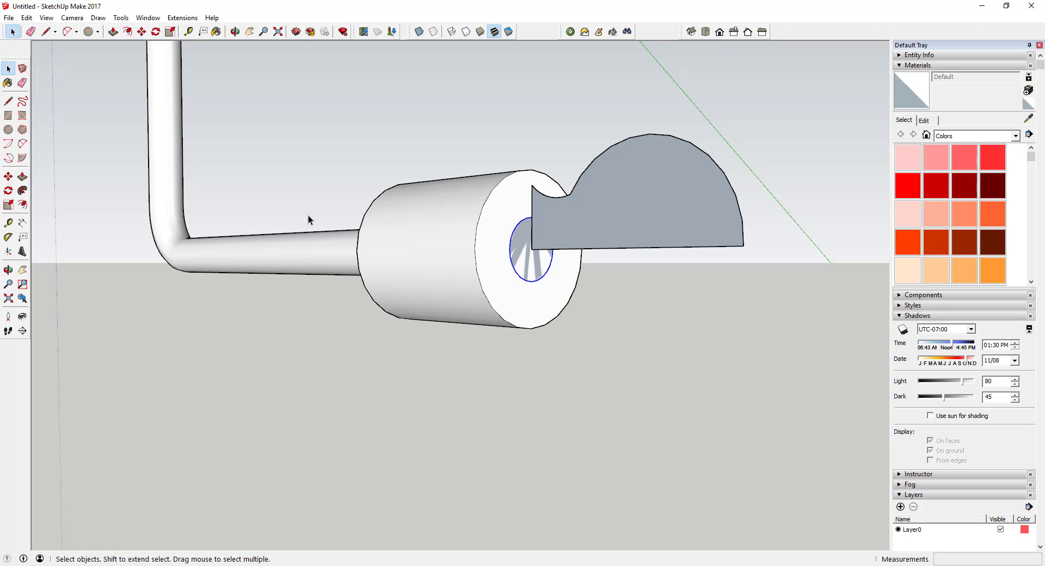
{"action": "left_click", "coordinate": [22, 191]}
{"action": "left_click", "coordinate": [616, 214]}
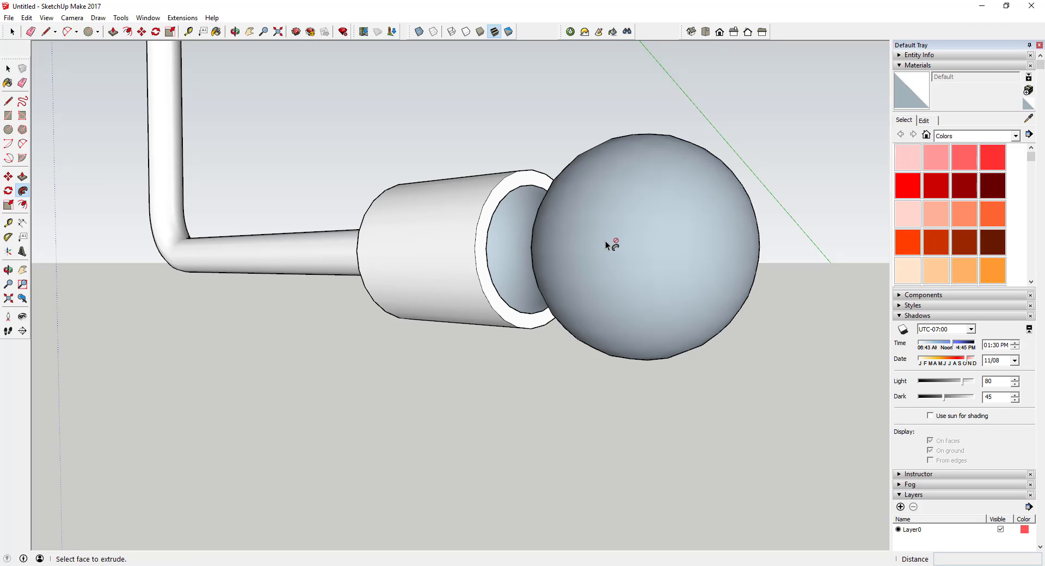
{"action": "scroll", "coordinate": [551, 235], "scroll_direction": "down", "scroll_amount": 2}
{"action": "key", "text": "space"}
Select the bulb's entire connected geometry and reverse its faces.
{"action": "left_click", "coordinate": [597, 228]}
{"action": "double_click", "coordinate": [597, 227]}
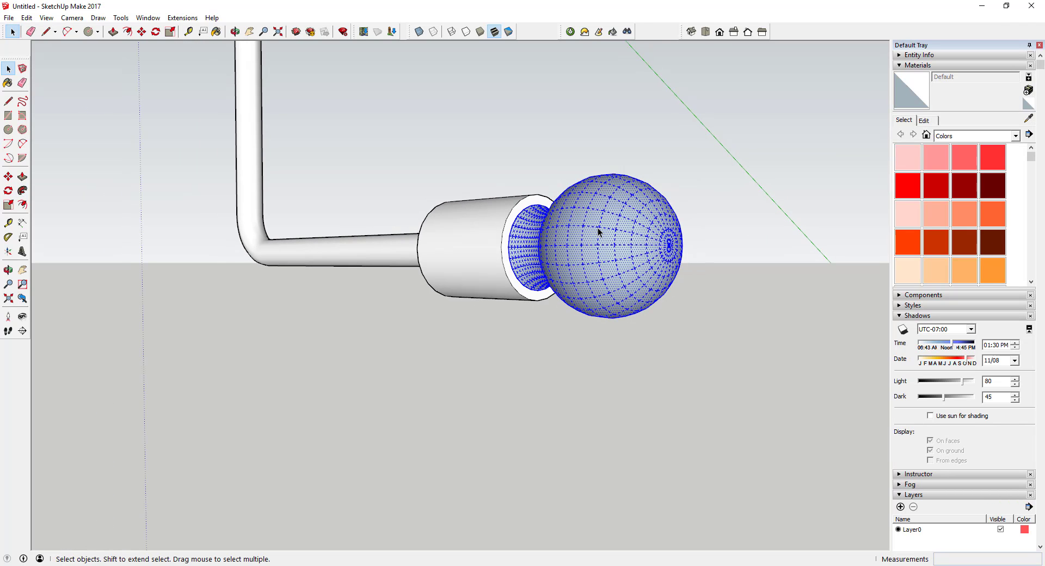
{"action": "right_click", "coordinate": [597, 227]}
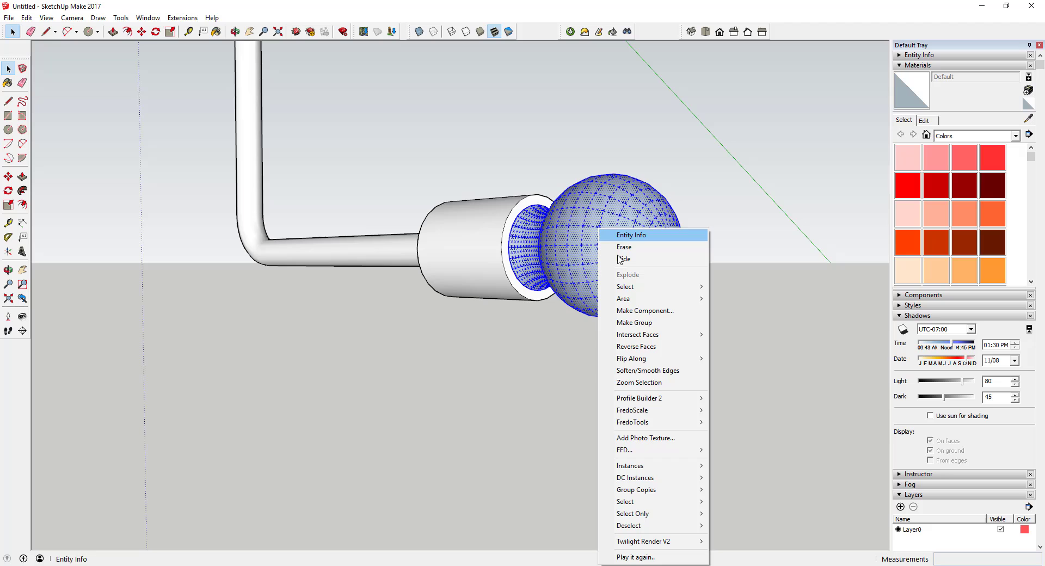
{"action": "left_click", "coordinate": [655, 349]}
{"action": "scroll", "coordinate": [631, 256], "scroll_direction": "down", "scroll_amount": 2}
{"action": "left_click", "coordinate": [711, 383]}
Select the bulb's entire connected geometry and make it a group.
{"action": "key", "text": "o"}
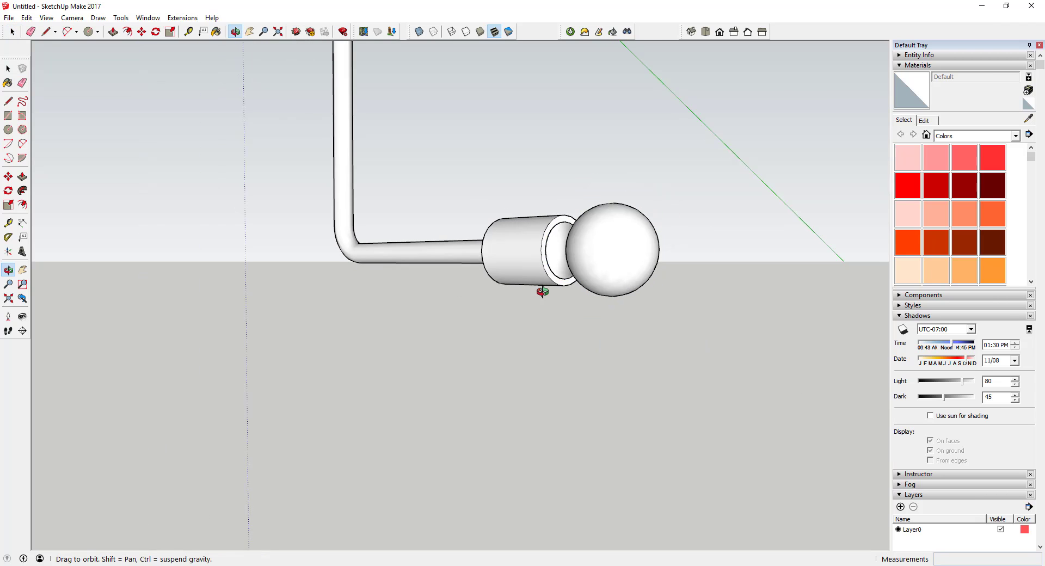
{"action": "left_click_drag", "start_coordinate": [542, 292], "coordinate": [600, 299]}
{"action": "key", "text": "space"}
{"action": "middle_click_drag", "start_coordinate": [600, 298], "coordinate": [601, 259]}
{"action": "left_click", "coordinate": [601, 259]}
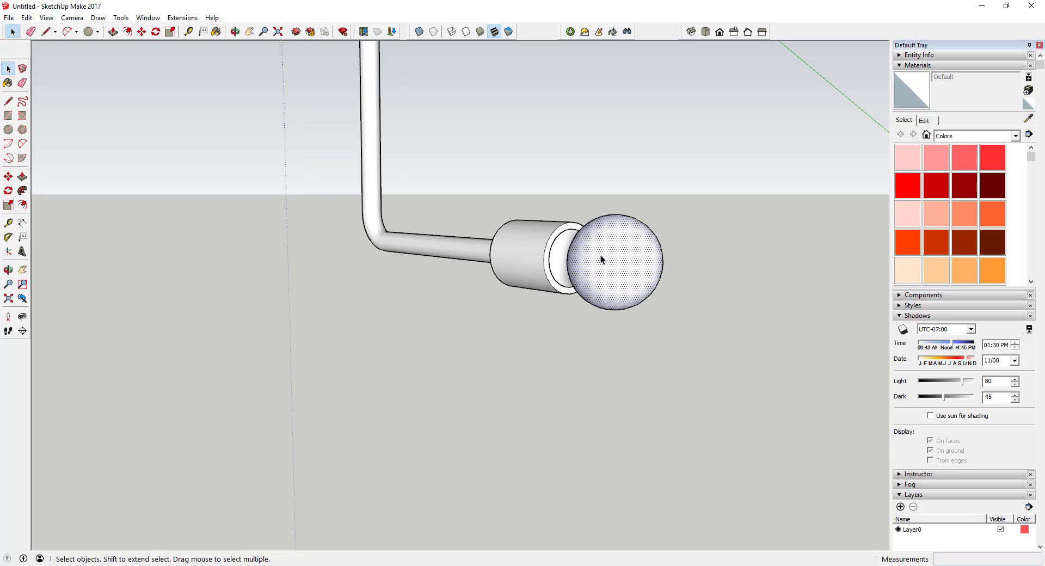
{"action": "double_click", "coordinate": [600, 254]}
{"action": "right_click", "coordinate": [634, 252]}
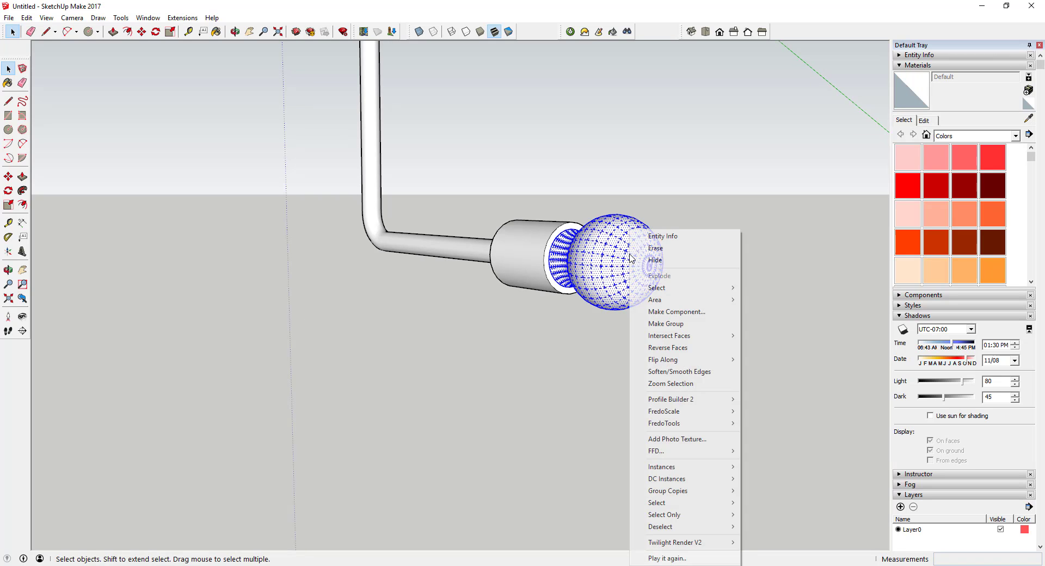
{"action": "left_click", "coordinate": [664, 321]}
Inside the cylinder group, close the open rod-side end with a line across its rim, and erase that line.
{"action": "scroll", "coordinate": [662, 318], "scroll_direction": "down", "scroll_amount": 2}
{"action": "scroll", "coordinate": [662, 319], "scroll_direction": "down", "scroll_amount": 3}
{"action": "left_click_drag", "start_coordinate": [700, 345], "coordinate": [504, 199]}
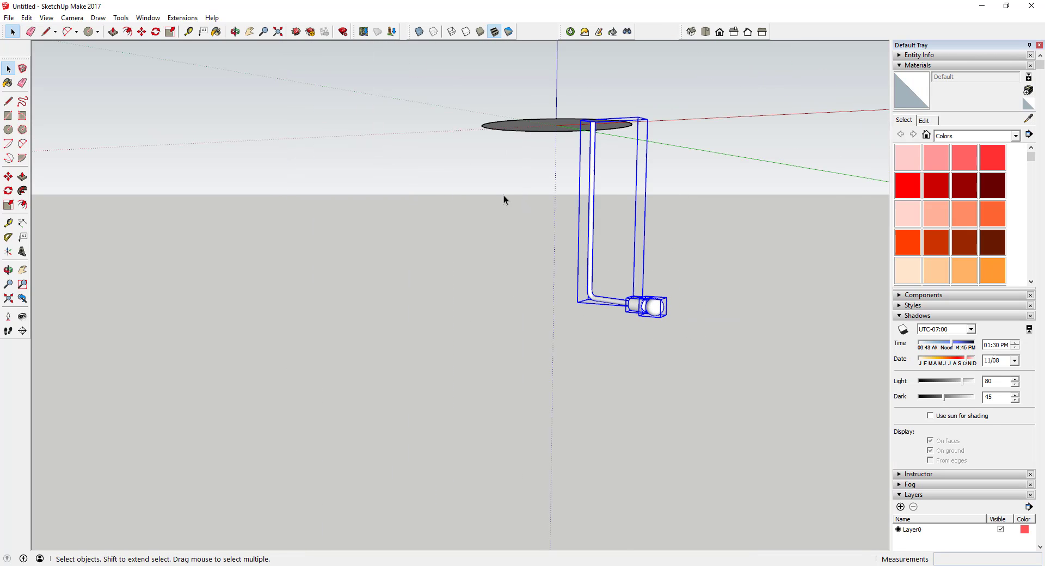
{"action": "middle_click_drag", "start_coordinate": [661, 324], "coordinate": [540, 271]}
{"action": "scroll", "coordinate": [563, 287], "scroll_direction": "up", "scroll_amount": 5}
{"action": "double_click", "coordinate": [539, 271]}
{"action": "scroll", "coordinate": [540, 271], "scroll_direction": "up", "scroll_amount": 5}
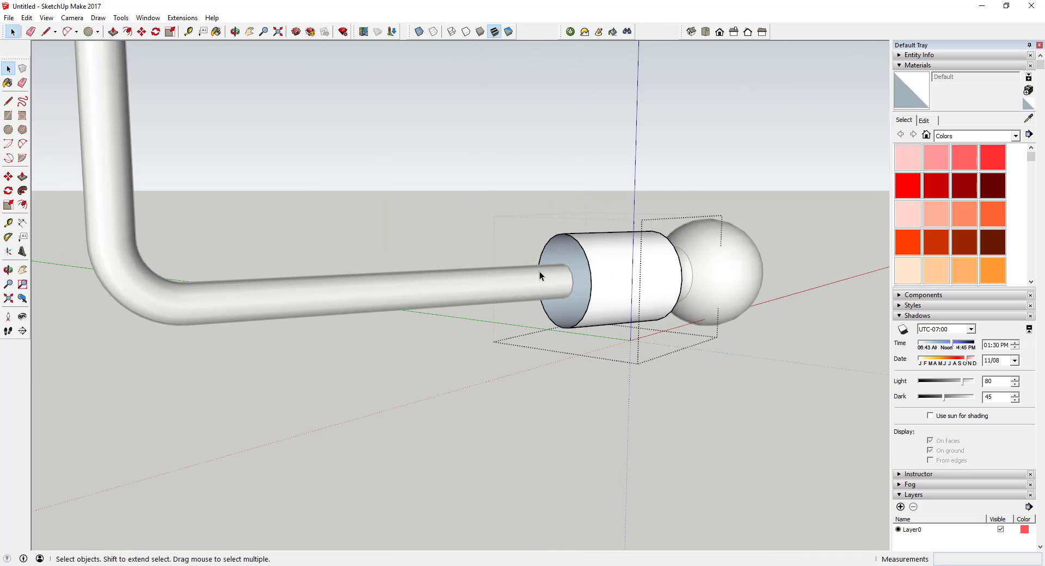
{"action": "key", "text": "l"}
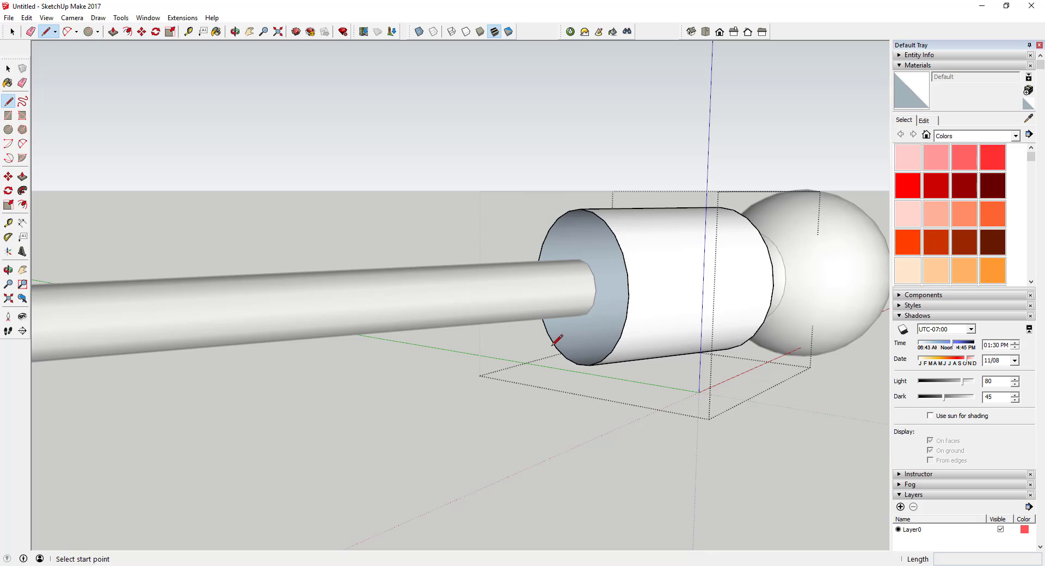
{"action": "left_click", "coordinate": [553, 344]}
{"action": "left_click", "coordinate": [595, 210]}
{"action": "key", "text": "e"}
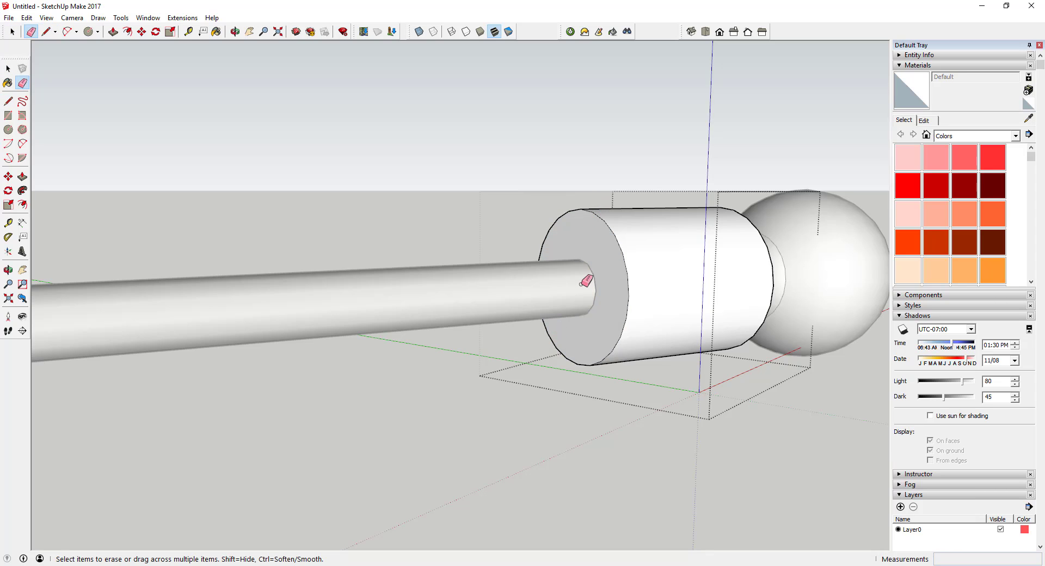
{"action": "key", "text": "space"}
{"action": "scroll", "coordinate": [577, 326], "scroll_direction": "down", "scroll_amount": 3}
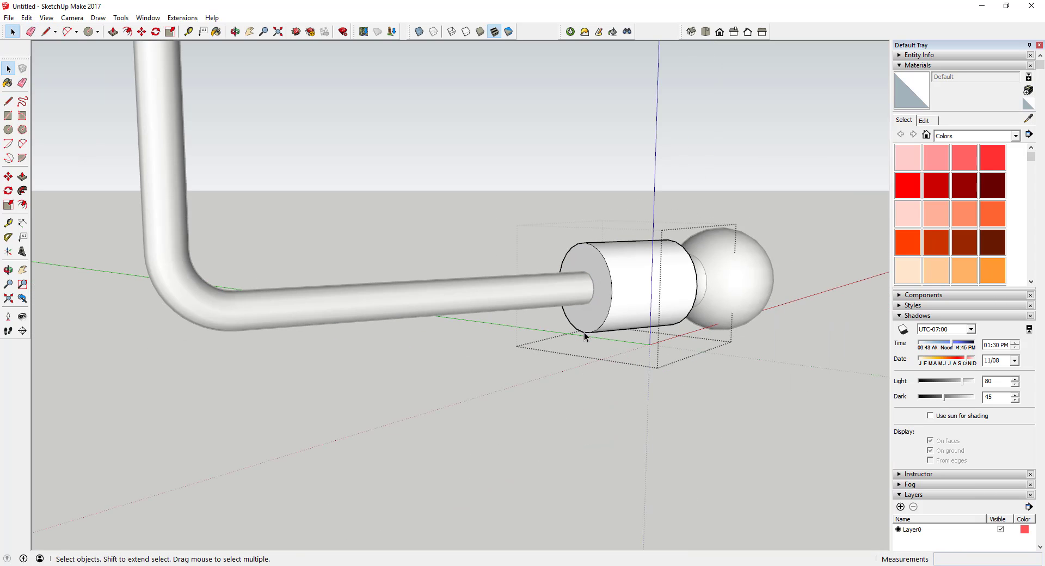
{"action": "scroll", "coordinate": [732, 282], "scroll_direction": "down", "scroll_amount": 2}
{"action": "middle_click_drag", "start_coordinate": [732, 283], "coordinate": [321, 285]}
{"action": "scroll", "coordinate": [590, 329], "scroll_direction": "down", "scroll_amount": 3}
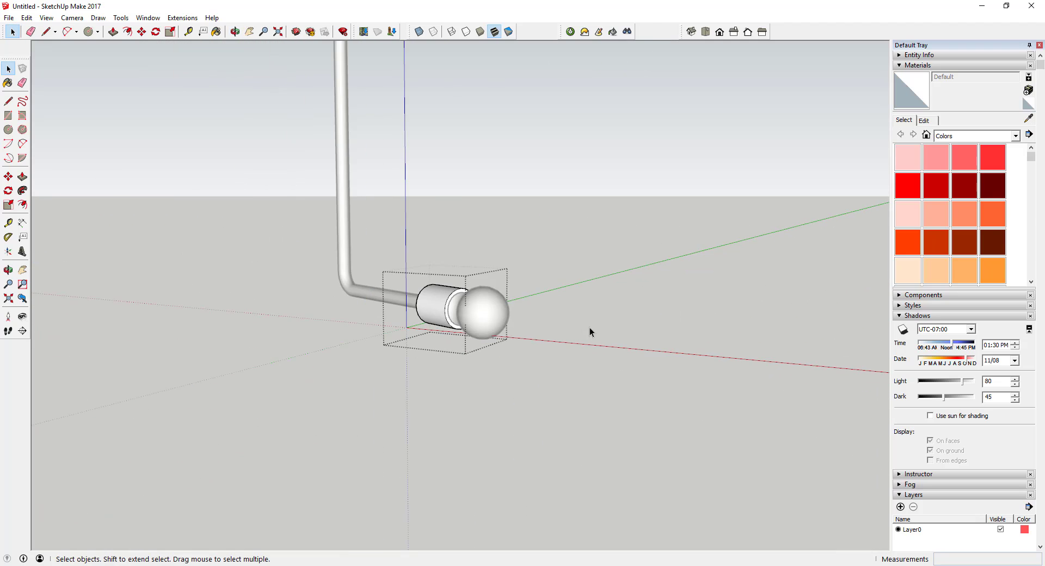
Leave the cylinder group, select the rod, socket and bulb together, and make them a component with the definition name Light.
{"action": "middle_click_drag", "start_coordinate": [590, 329], "coordinate": [517, 311]}
{"action": "scroll", "coordinate": [517, 311], "scroll_direction": "down", "scroll_amount": 3}
{"action": "scroll", "coordinate": [426, 310], "scroll_direction": "down", "scroll_amount": 2}
{"action": "middle_click_drag", "start_coordinate": [385, 193], "coordinate": [412, 215]}
{"action": "scroll", "coordinate": [413, 216], "scroll_direction": "up", "scroll_amount": 2}
{"action": "middle_click_drag", "start_coordinate": [466, 381], "coordinate": [410, 263]}
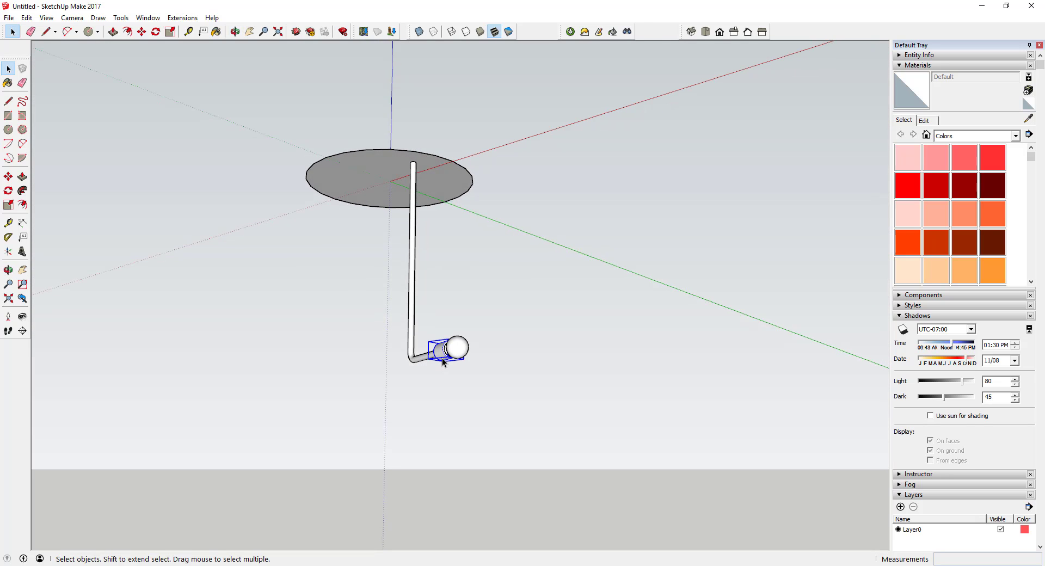
{"action": "left_click_drag", "start_coordinate": [516, 458], "coordinate": [258, 223]}
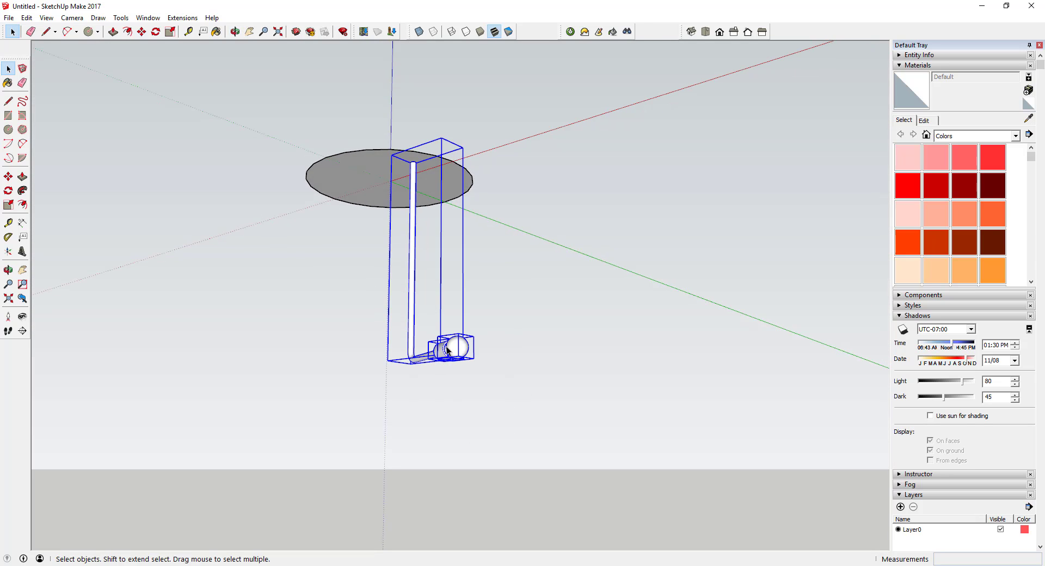
{"action": "right_click", "coordinate": [419, 314]}
{"action": "left_click", "coordinate": [463, 361]}
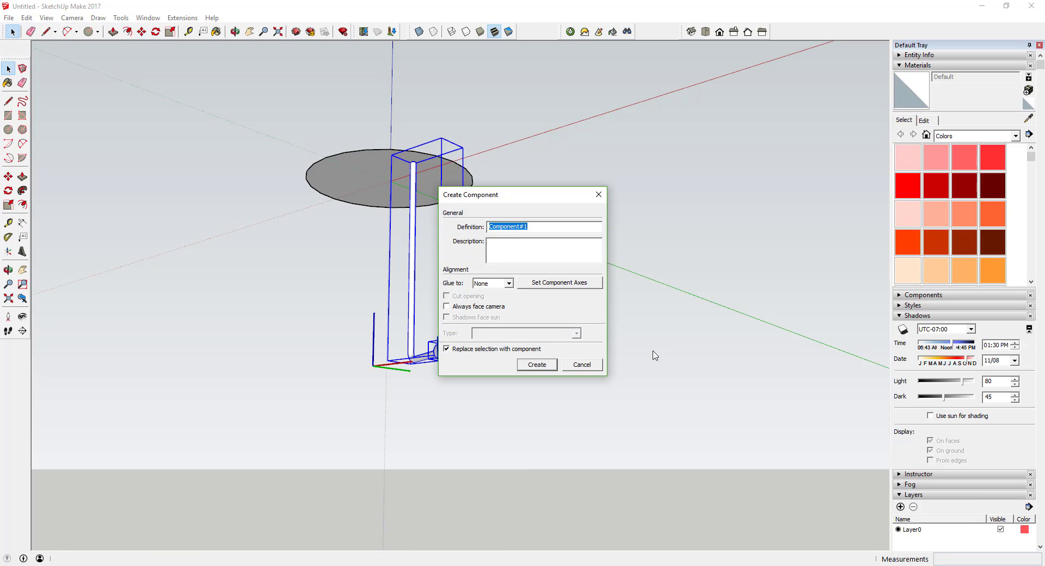
{"action": "type", "text": "Light"}
{"action": "key", "text": "Return"}
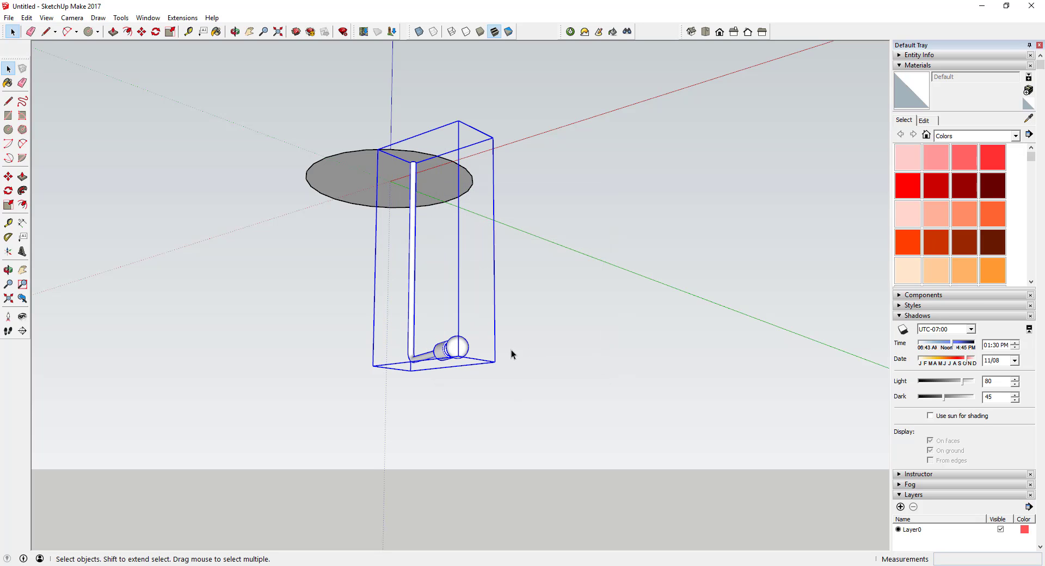
{"action": "mouse_move", "coordinate": [511, 351]}
{"action": "middle_mouse_down"}
{"action": "mouse_move", "coordinate": [460, 332]}
{"action": "mouse_move", "coordinate": [452, 353]}
{"action": "mouse_move", "coordinate": [463, 366]}
{"action": "mouse_move", "coordinate": [512, 362]}
{"action": "middle_mouse_up"}
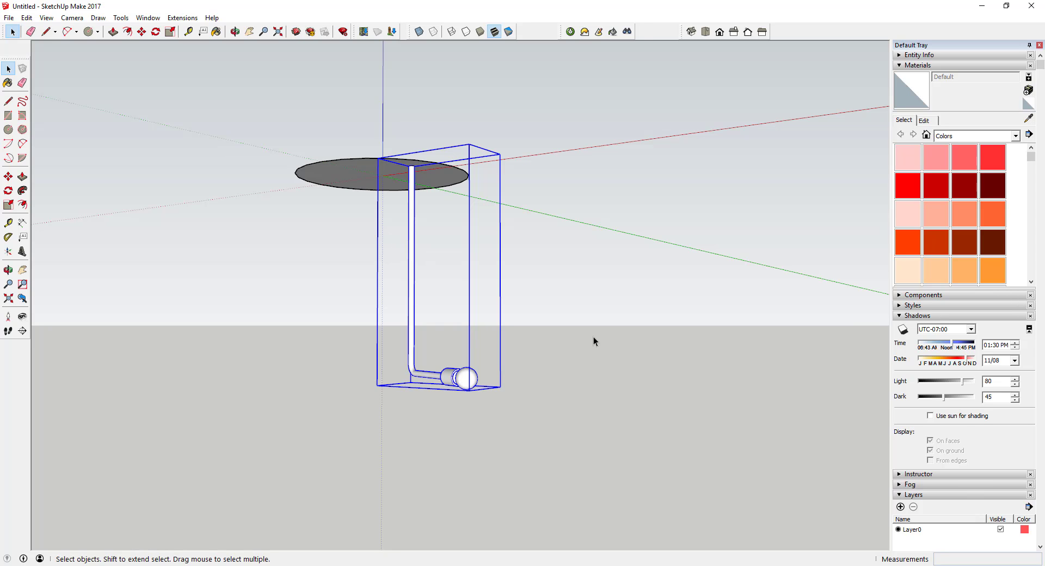
{"action": "middle_click_drag", "start_coordinate": [593, 338], "coordinate": [475, 266]}
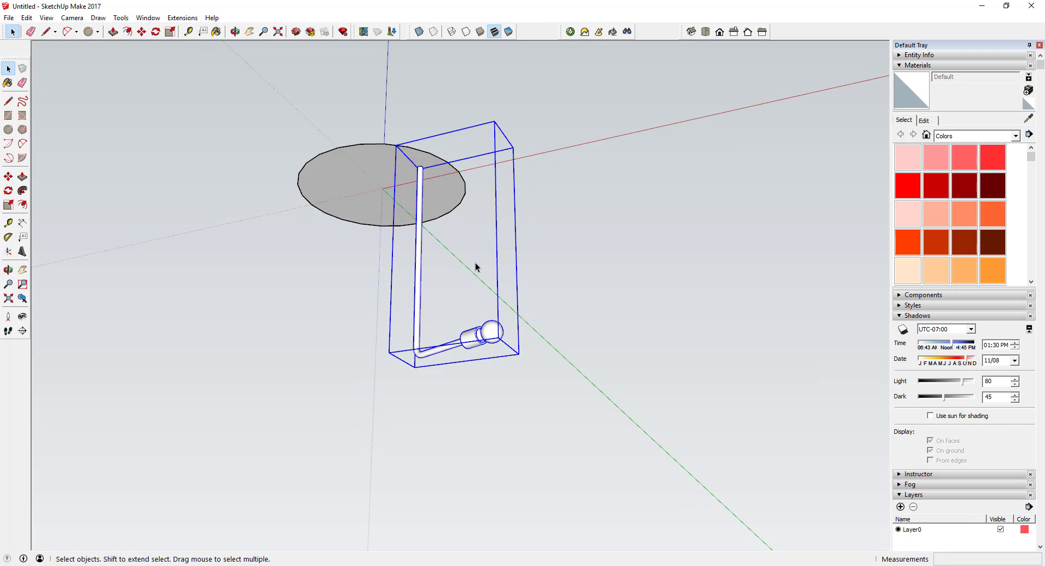
{"action": "scroll", "coordinate": [403, 207], "scroll_direction": "up", "scroll_amount": 3}
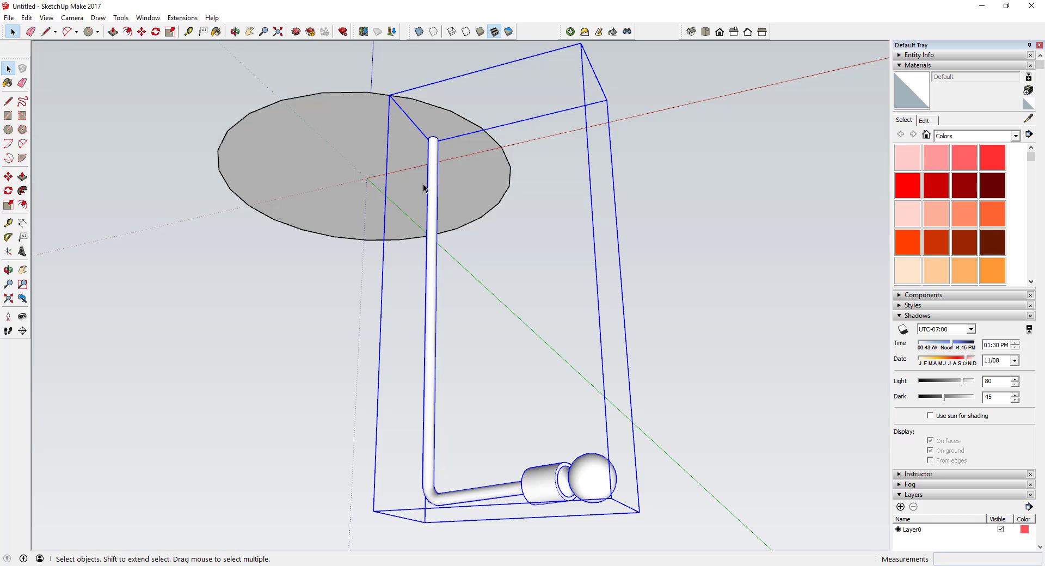
{"action": "middle_click_drag", "start_coordinate": [436, 163], "coordinate": [390, 232]}
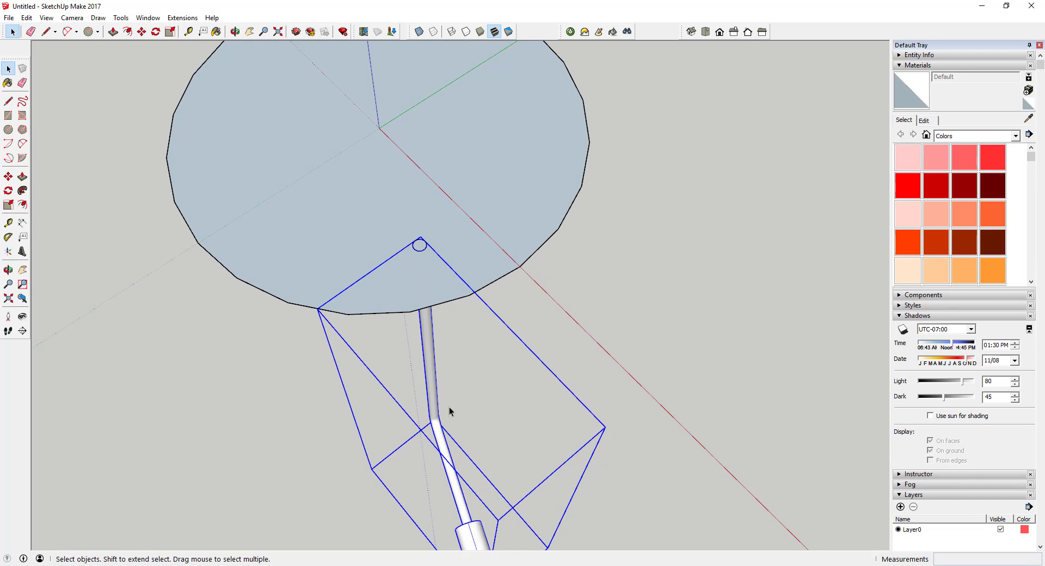
{"action": "middle_click_drag", "start_coordinate": [417, 275], "coordinate": [443, 174]}
{"action": "key", "text": "q"}
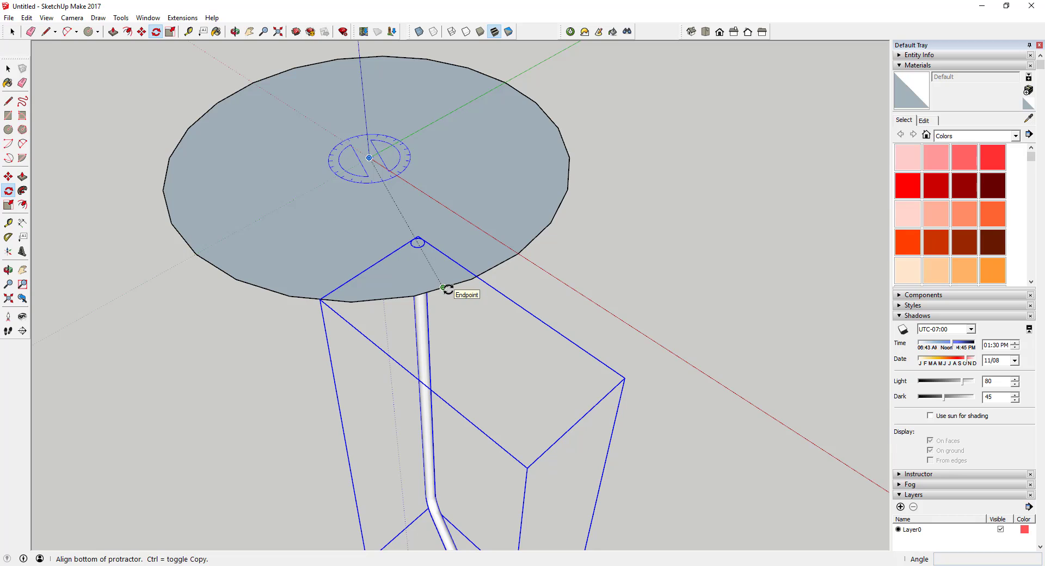
{"action": "key", "text": "space"}
{"action": "key", "text": "q"}
{"action": "key", "text": "space"}
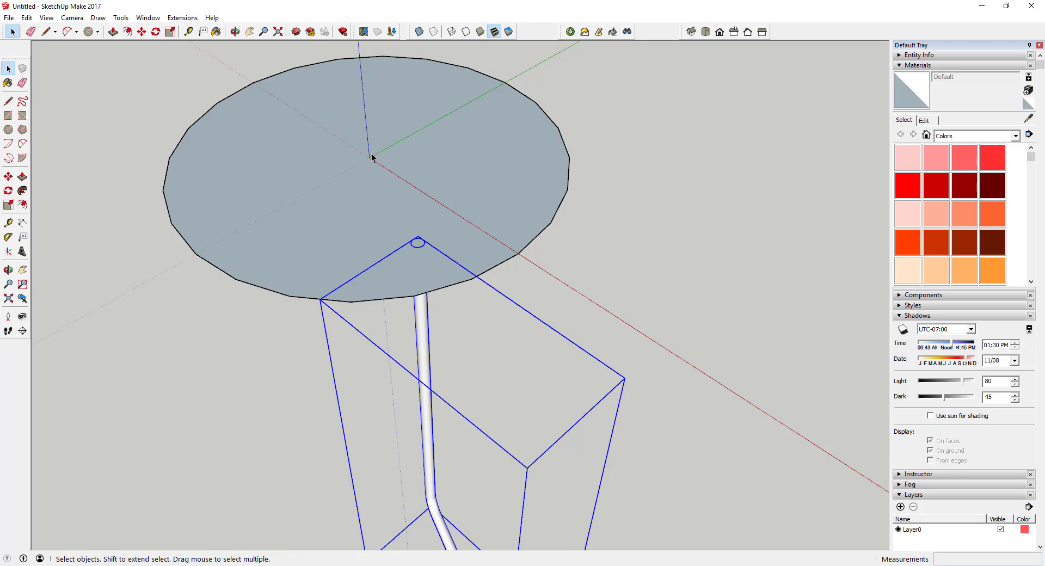
{"action": "key", "text": "q"}
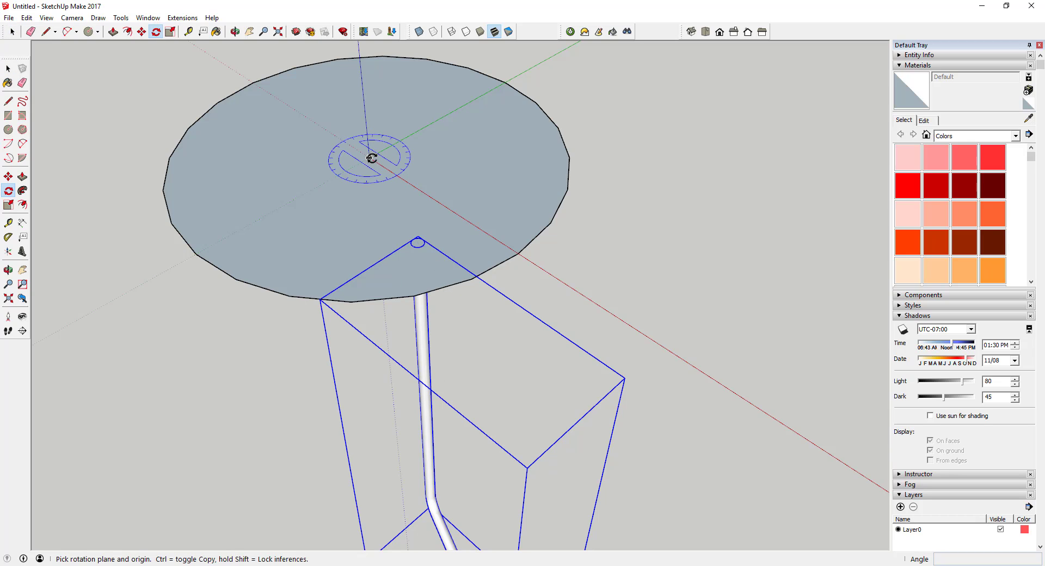
{"action": "left_click", "coordinate": [370, 158]}
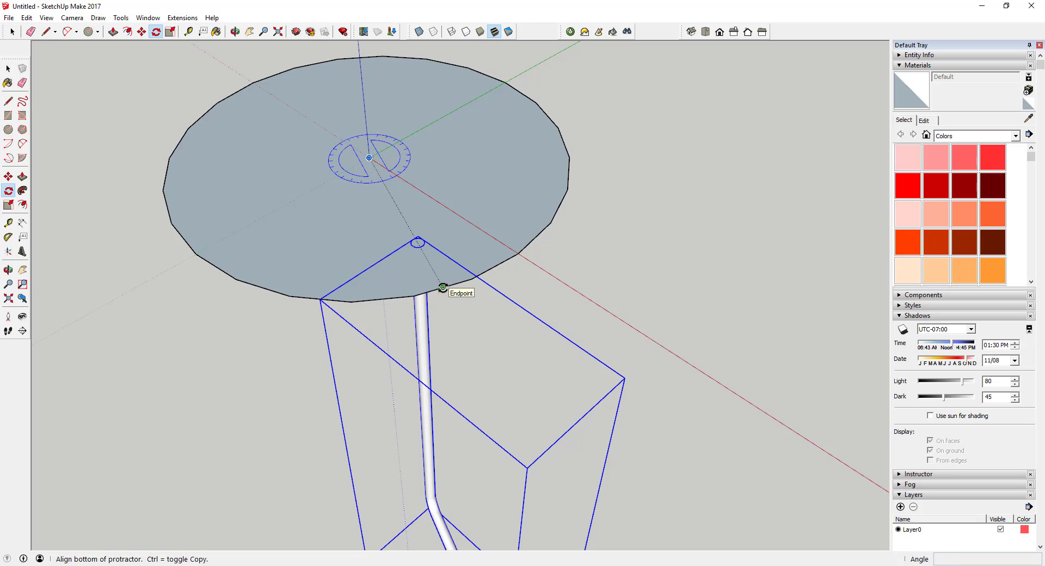
{"action": "key", "text": "space"}
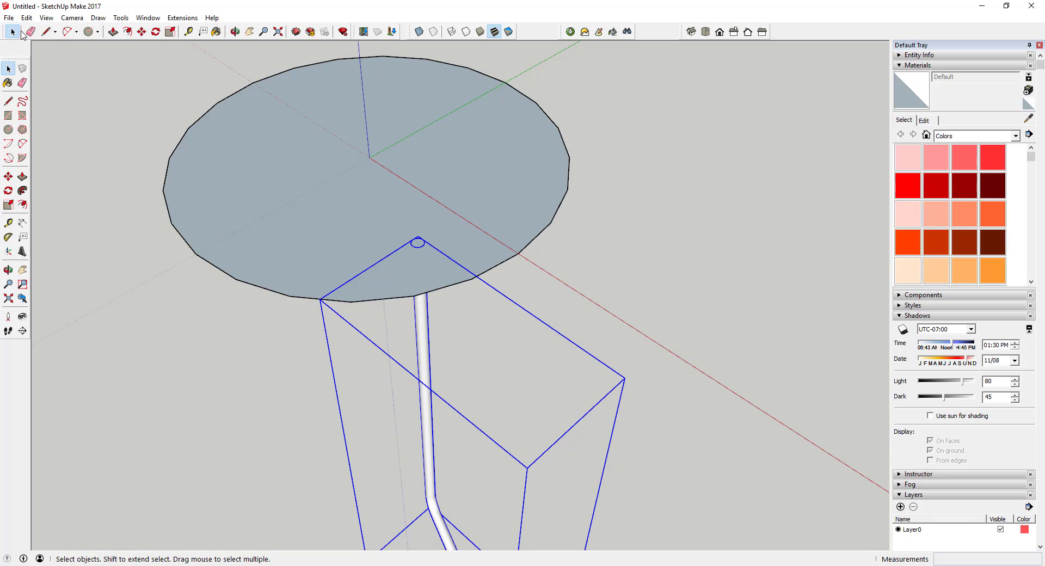
Save the model under the file name Spiral Stair Light Fixture.
{"action": "left_click", "coordinate": [8, 17]}
{"action": "left_click", "coordinate": [22, 70]}
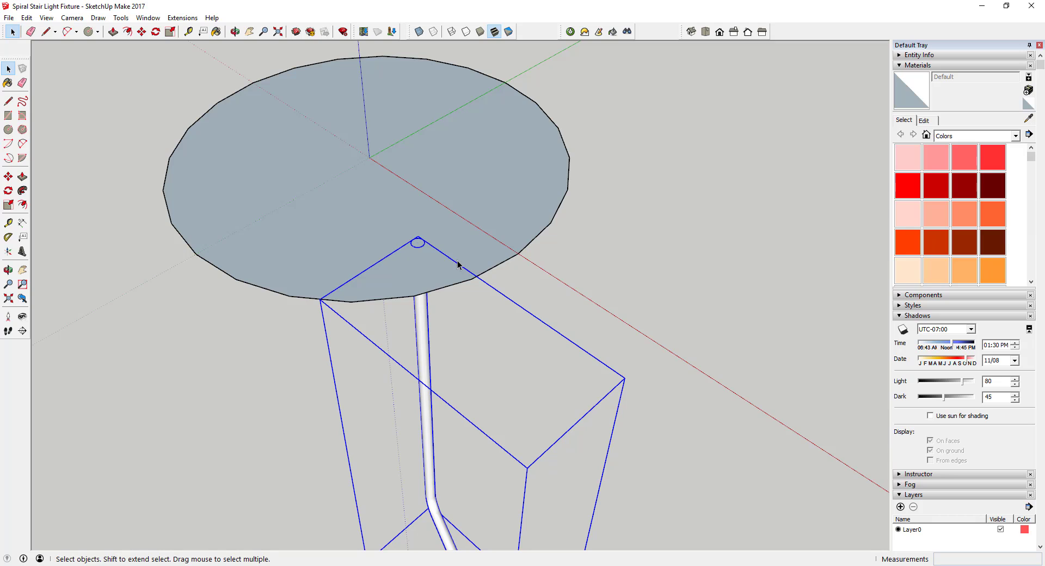
Rotate a copy of the light component 15 degrees around the ceiling plate's centre, using the plate's edge endpoints as reference.
{"action": "key", "text": "q"}
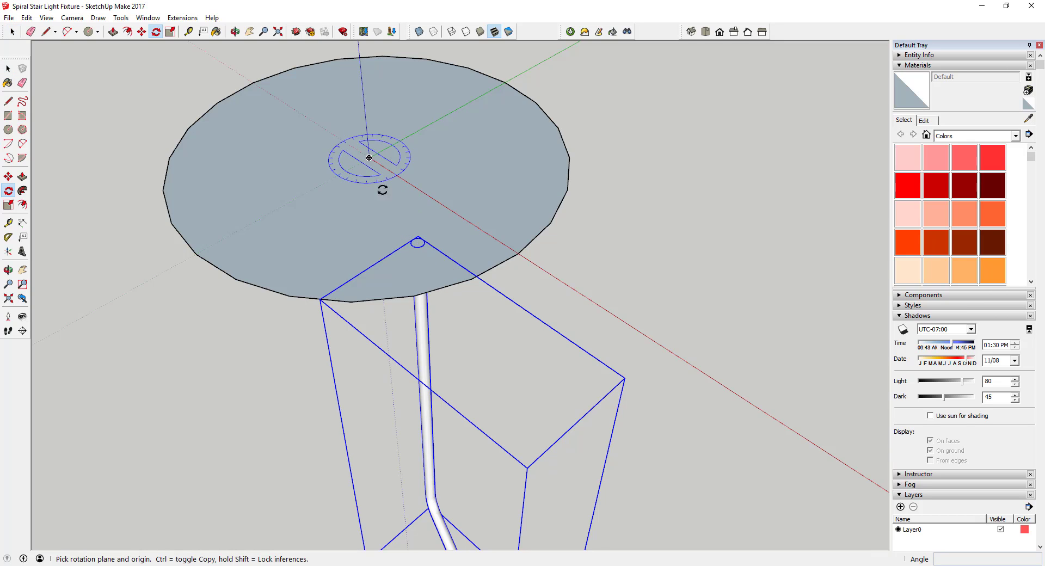
{"action": "key", "text": "space"}
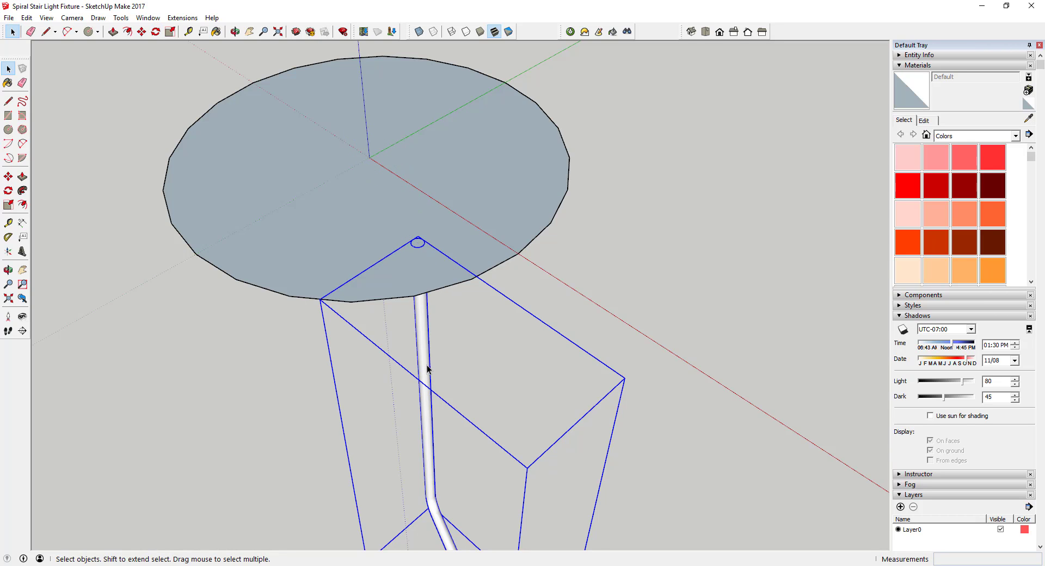
{"action": "key", "text": "q"}
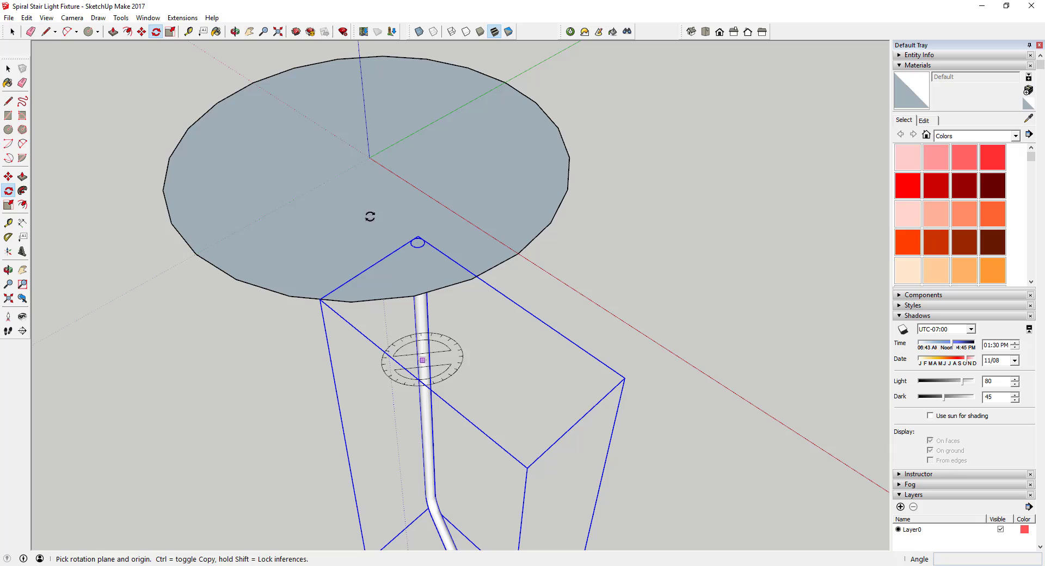
{"action": "left_click", "coordinate": [369, 158]}
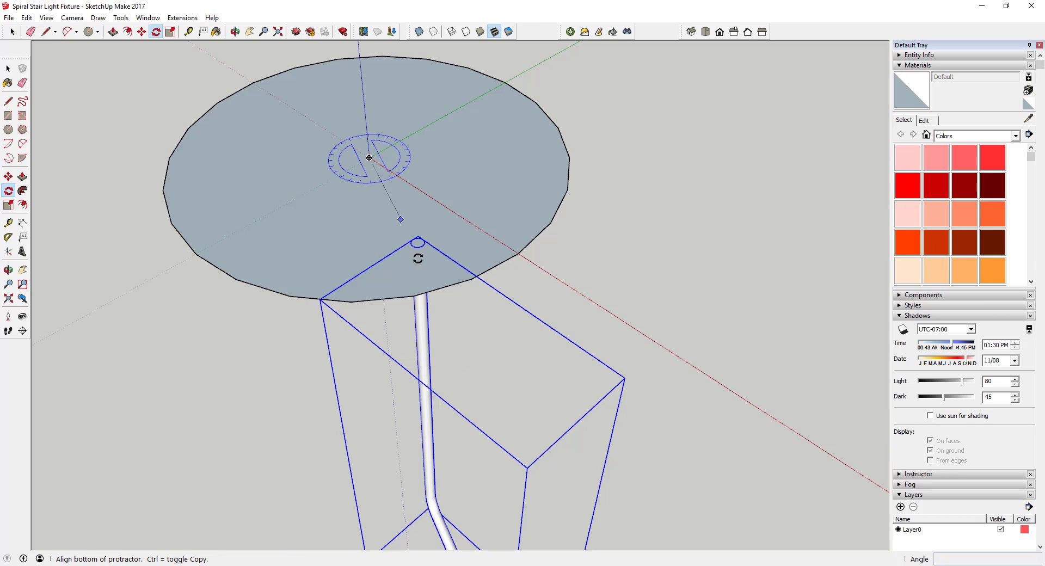
{"action": "left_click", "coordinate": [444, 287]}
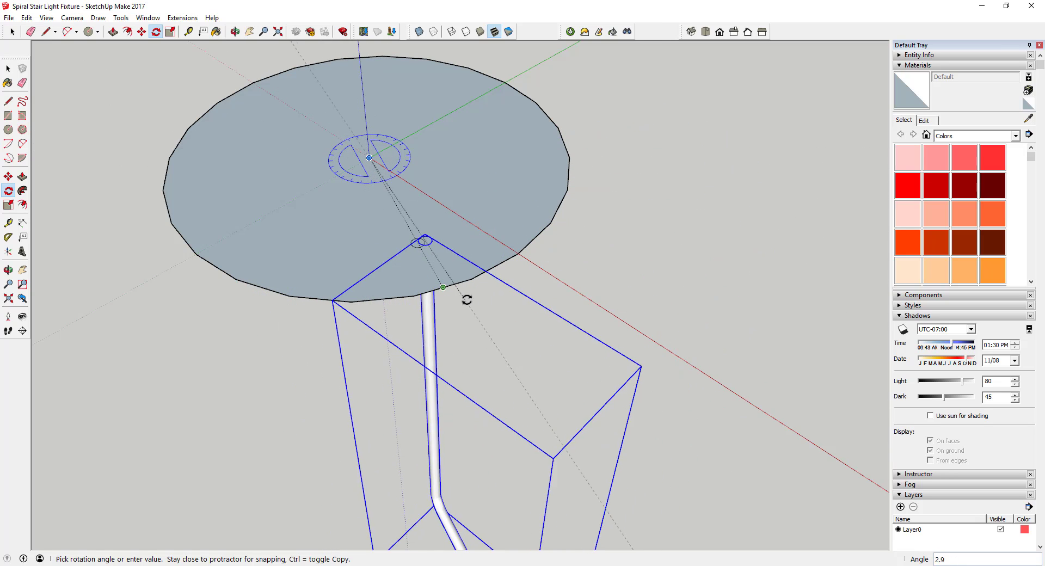
{"action": "left_click", "coordinate": [382, 298]}
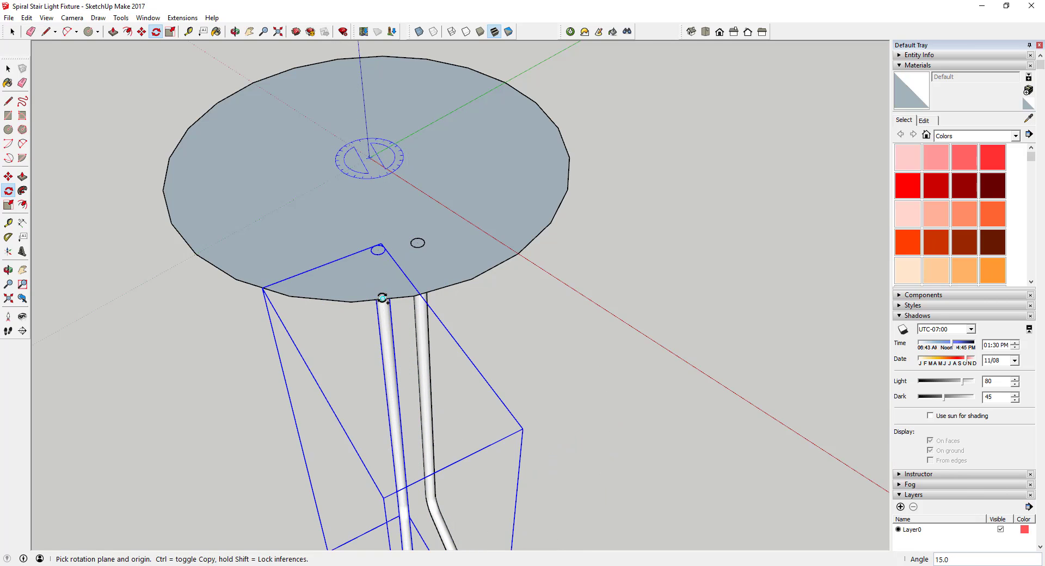
Move the copied light component straight up by about 3/16".
{"action": "scroll", "coordinate": [383, 298], "scroll_direction": "down", "scroll_amount": 3}
{"action": "middle_click_drag", "start_coordinate": [383, 297], "coordinate": [432, 342]}
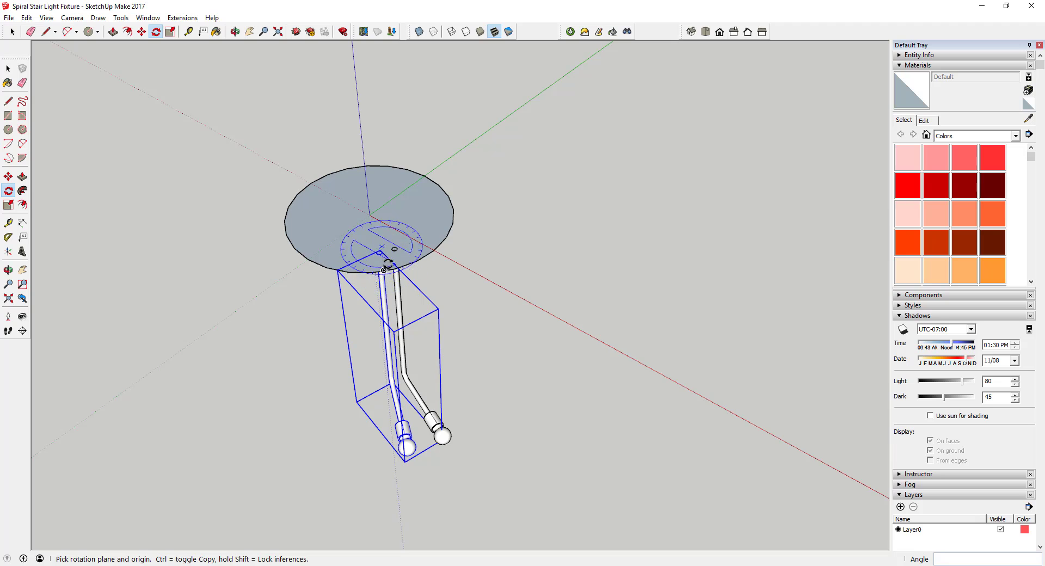
{"action": "scroll", "coordinate": [371, 261], "scroll_direction": "down", "scroll_amount": 2}
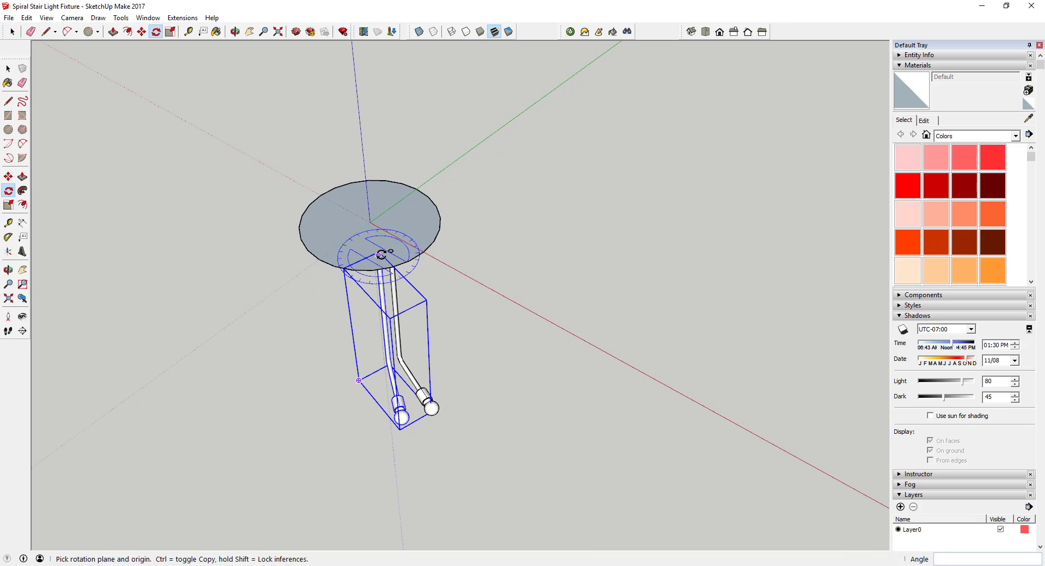
{"action": "key", "text": "space"}
{"action": "middle_click_drag", "start_coordinate": [422, 427], "coordinate": [400, 402]}
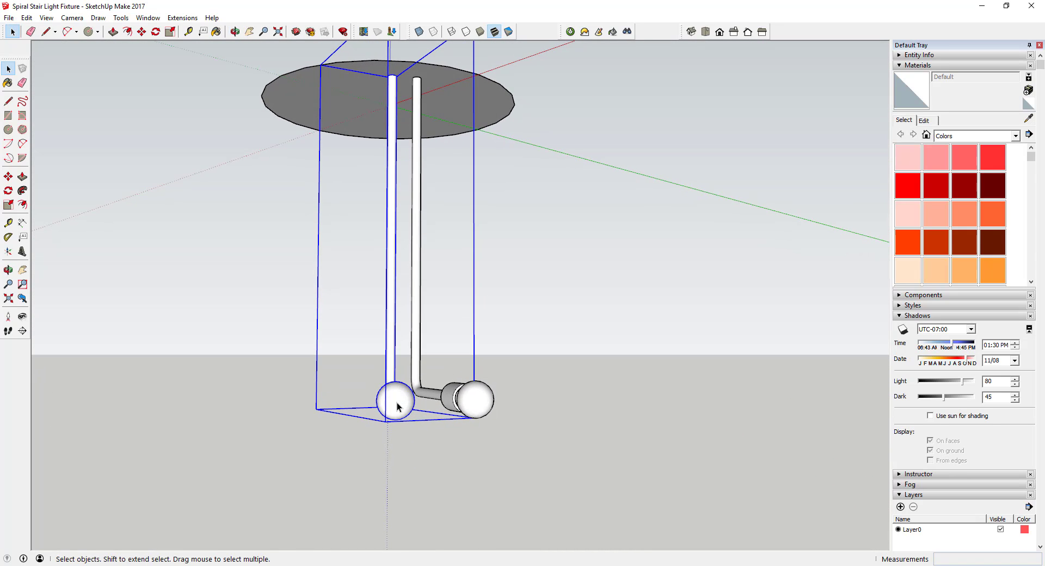
{"action": "key", "text": "m"}
{"action": "left_click", "coordinate": [400, 391]}
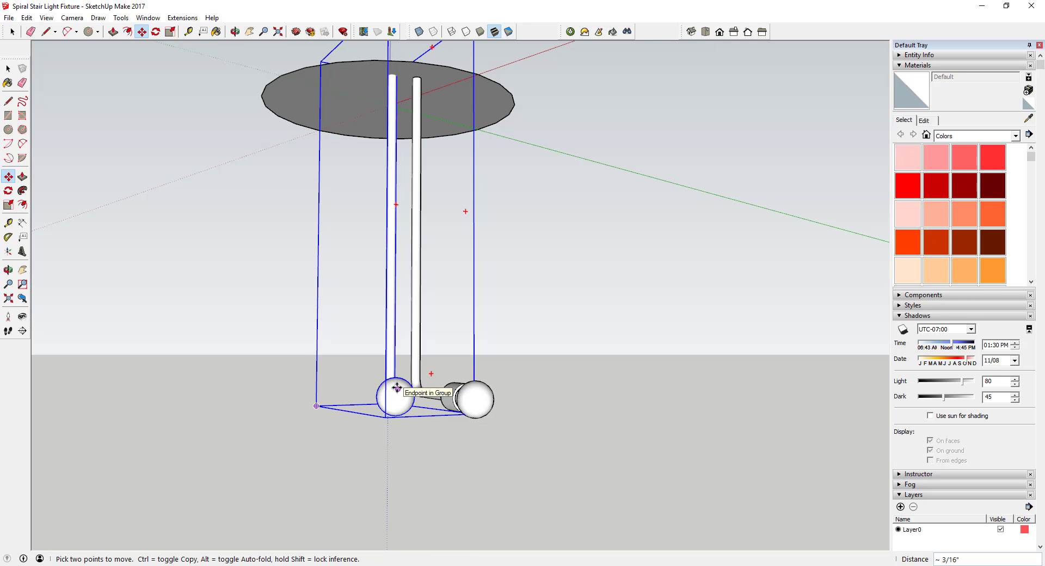
{"action": "left_click", "coordinate": [398, 386]}
Examine the copied light's height against the original's, both at the ceiling plate and at the bulbs.
{"action": "middle_click_drag", "start_coordinate": [493, 398], "coordinate": [415, 413]}
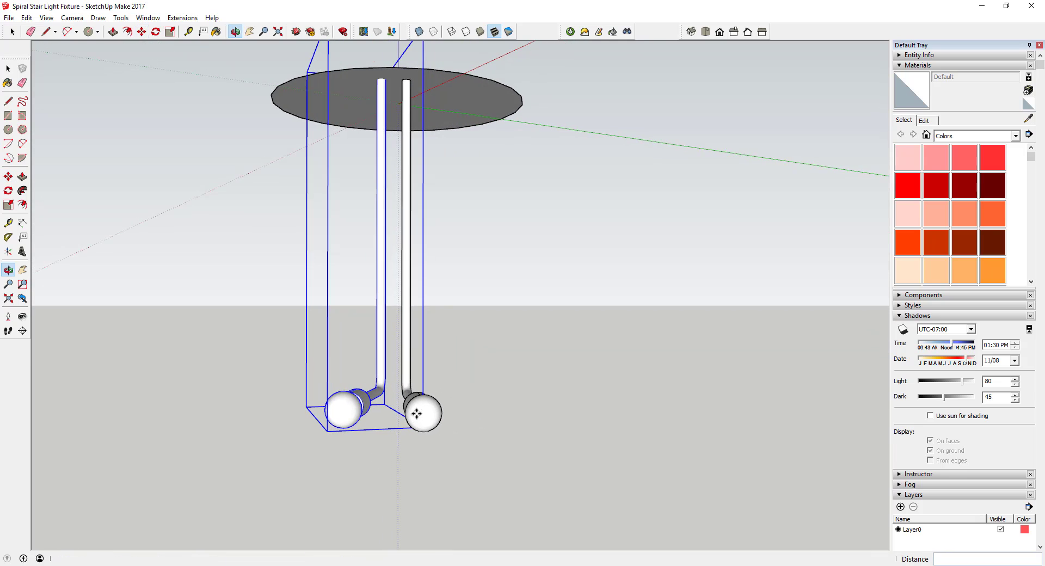
{"action": "middle_click_drag", "start_coordinate": [395, 168], "coordinate": [399, 241]}
{"action": "scroll", "coordinate": [386, 125], "scroll_direction": "up", "scroll_amount": 3}
{"action": "scroll", "coordinate": [403, 136], "scroll_direction": "up", "scroll_amount": 2}
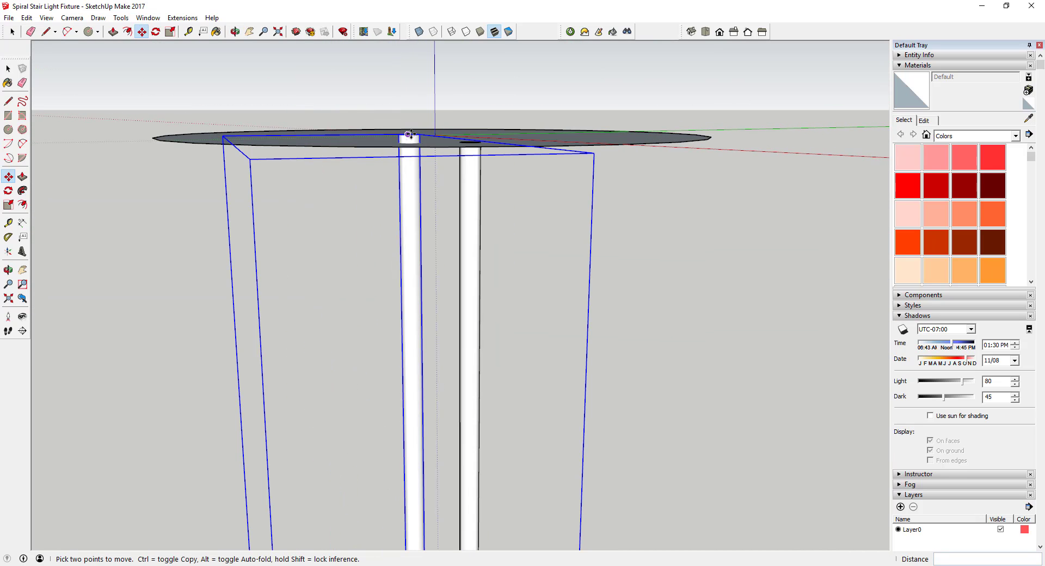
{"action": "scroll", "coordinate": [410, 135], "scroll_direction": "down", "scroll_amount": 5}
{"action": "middle_click_drag", "start_coordinate": [423, 344], "coordinate": [402, 142]}
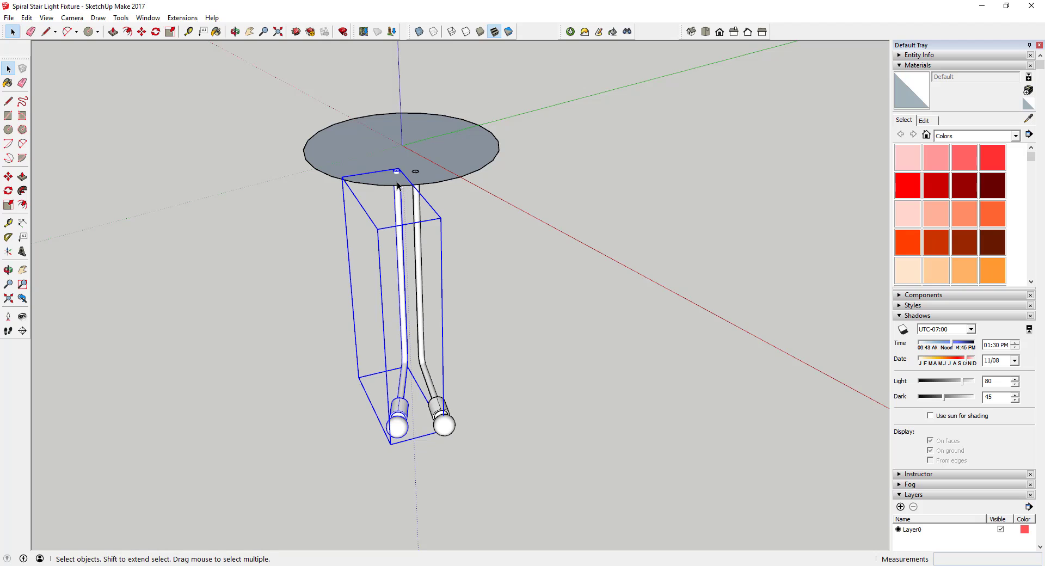
{"action": "middle_click_drag", "start_coordinate": [419, 234], "coordinate": [478, 331]}
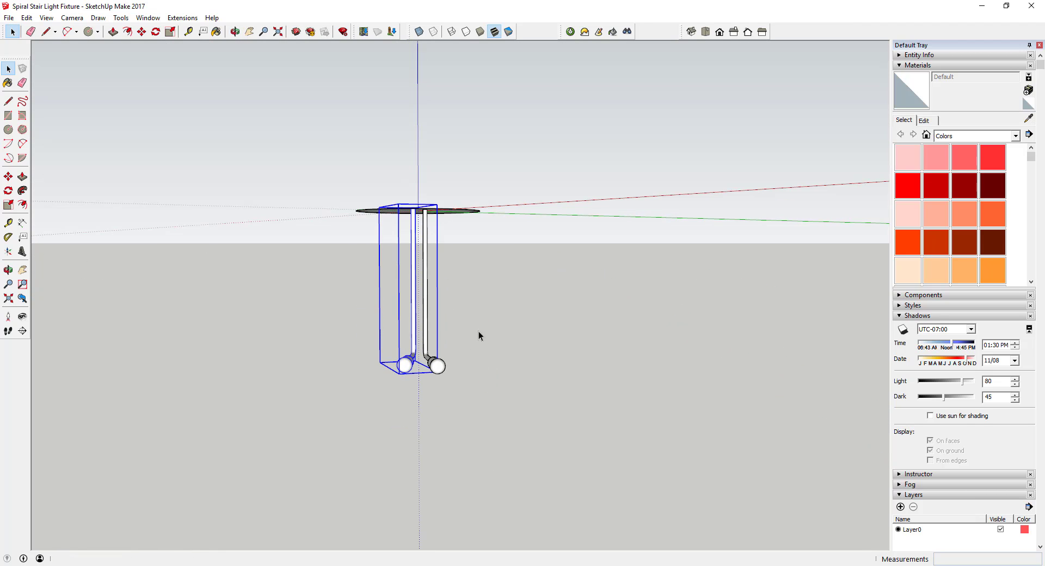
{"action": "scroll", "coordinate": [441, 375], "scroll_direction": "up", "scroll_amount": 5}
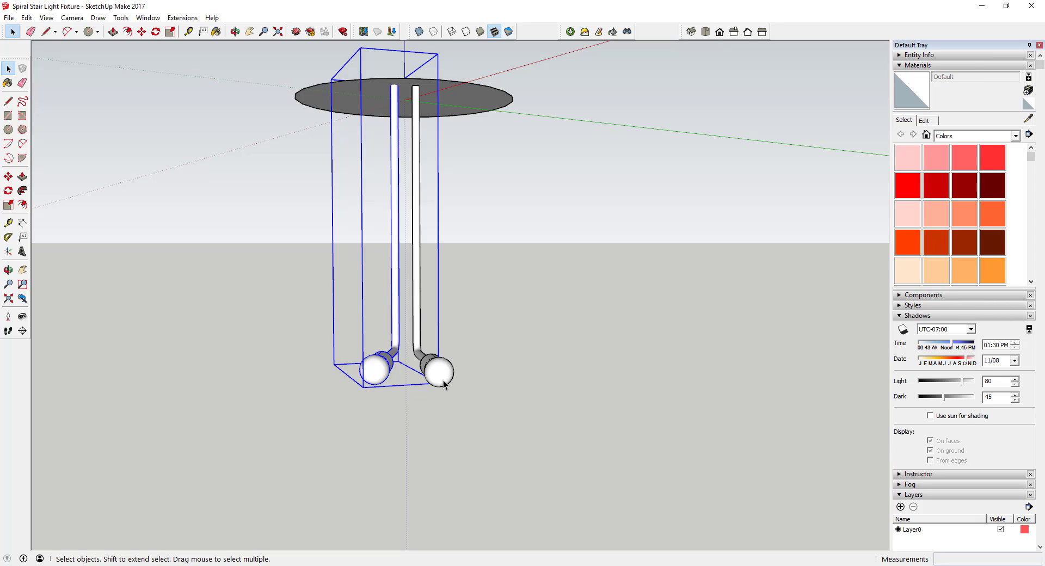
{"action": "scroll", "coordinate": [441, 378], "scroll_direction": "up", "scroll_amount": 2}
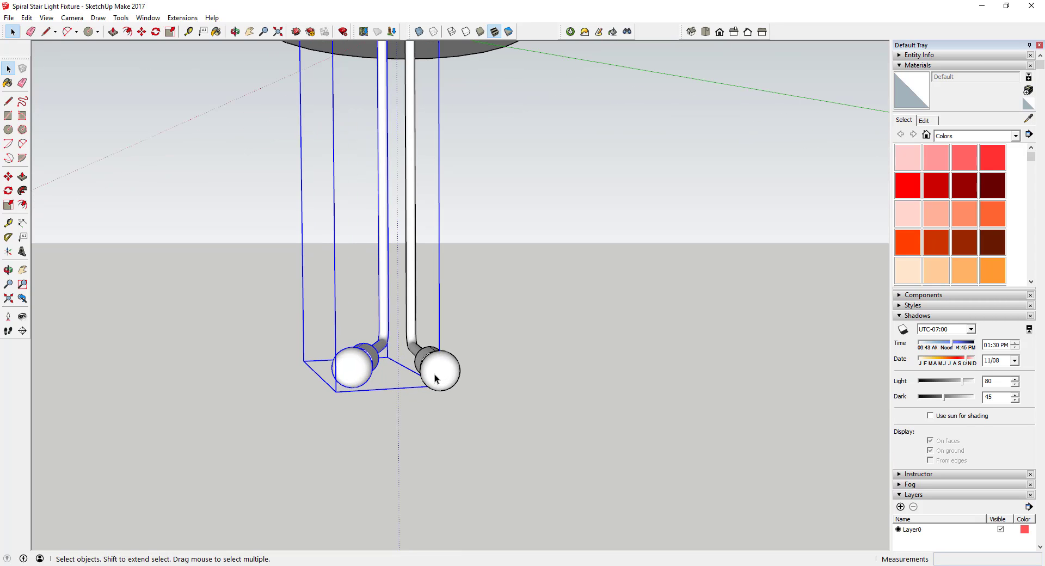
Run the Play it again command on the original light component.
{"action": "right_click", "coordinate": [435, 375]}
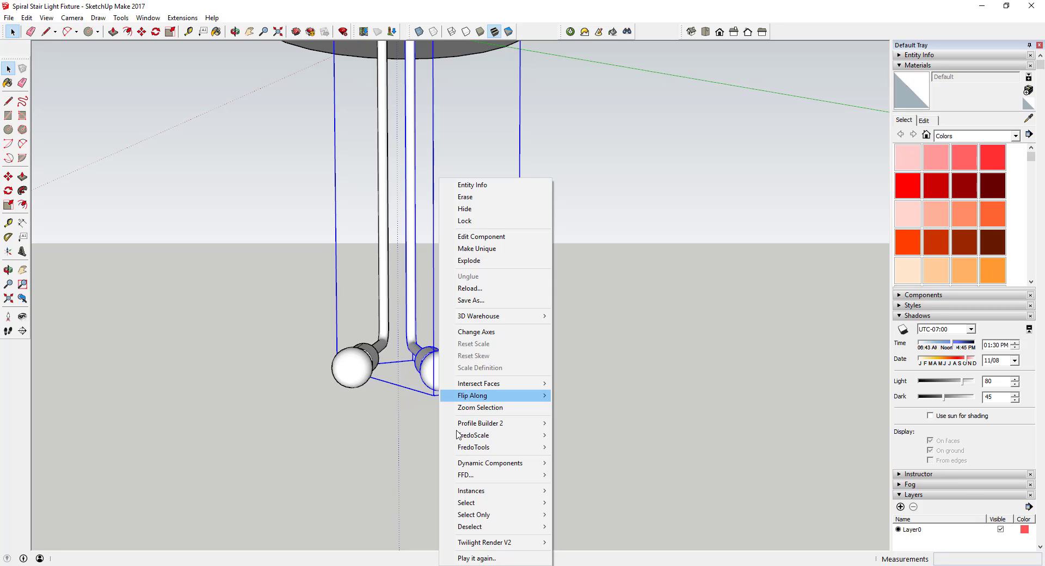
{"action": "left_click", "coordinate": [489, 559]}
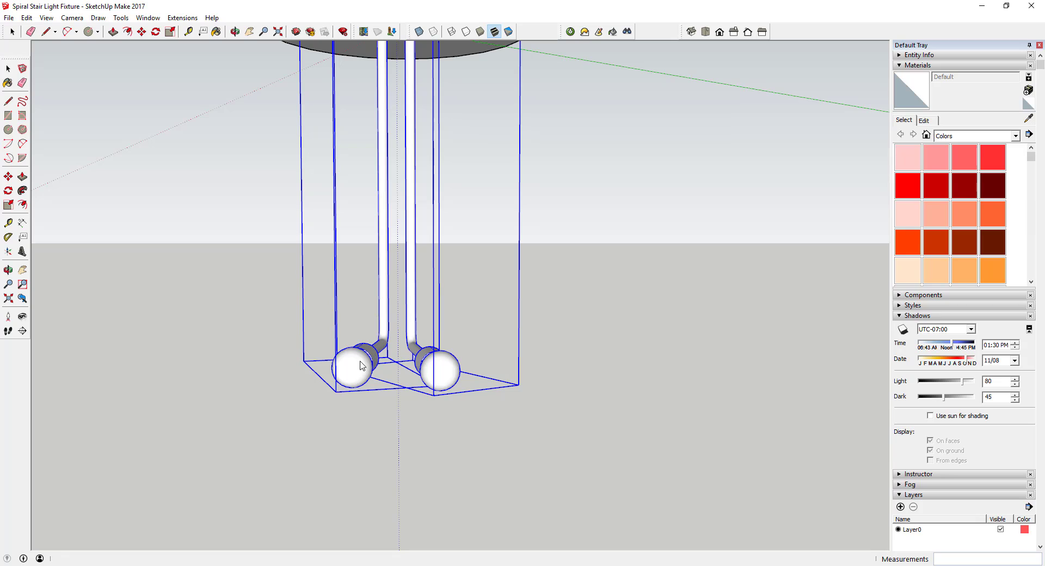
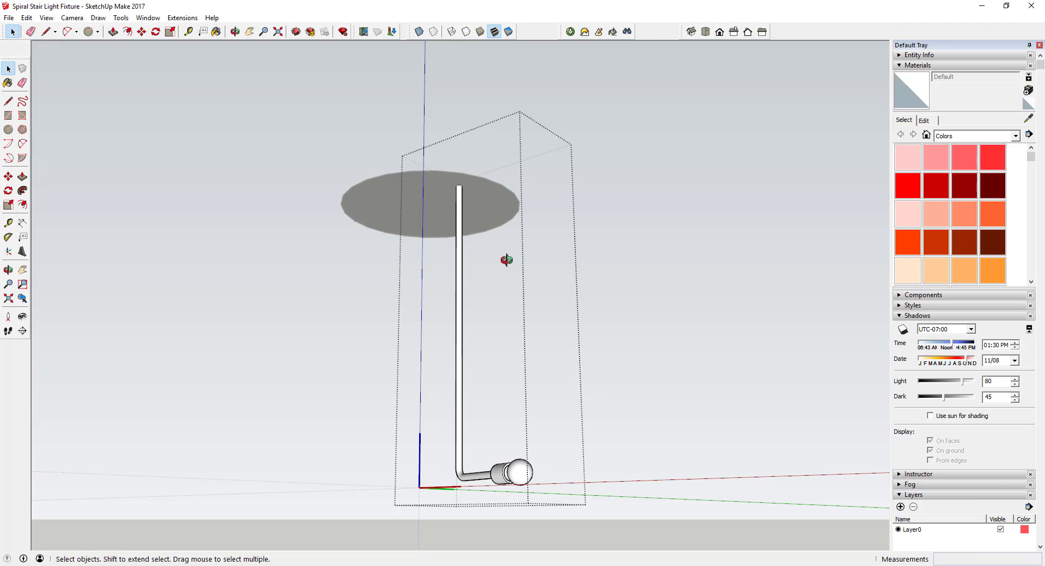
{"action": "middle_click_drag", "start_coordinate": [506, 260], "coordinate": [463, 277]}
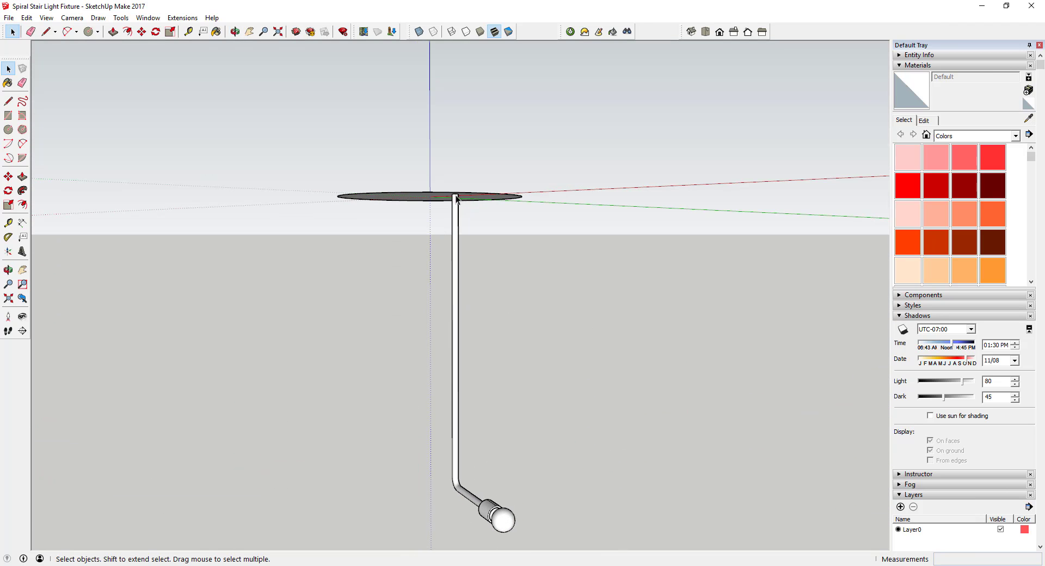
{"action": "scroll", "coordinate": [482, 459], "scroll_direction": "up", "scroll_amount": 5}
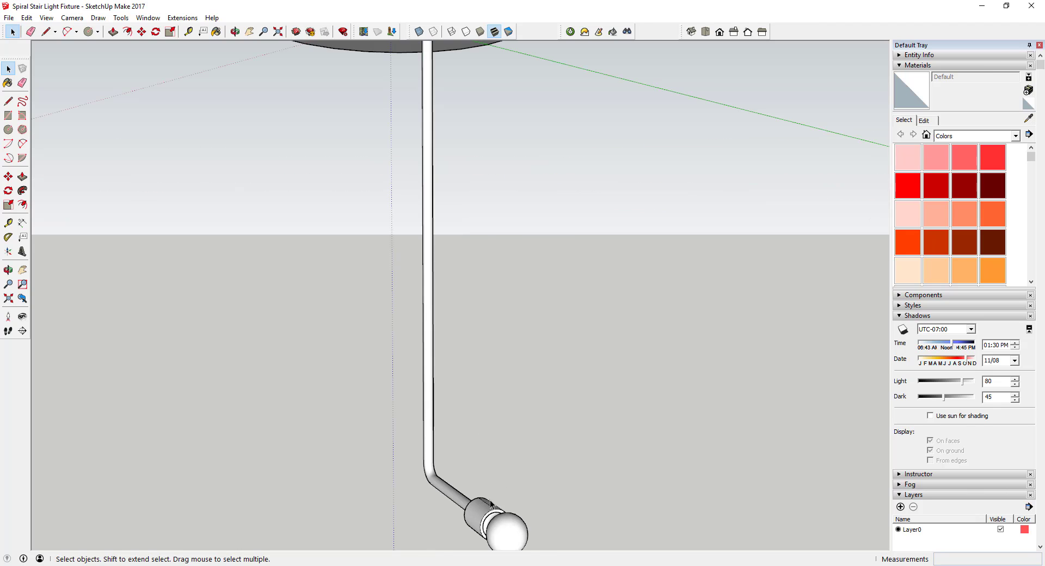
Open the original light component and its socket for editing and clean up the socket's edge line with the Eraser.
{"action": "left_click", "coordinate": [481, 514]}
{"action": "double_click", "coordinate": [483, 518]}
{"action": "double_click", "coordinate": [483, 518]}
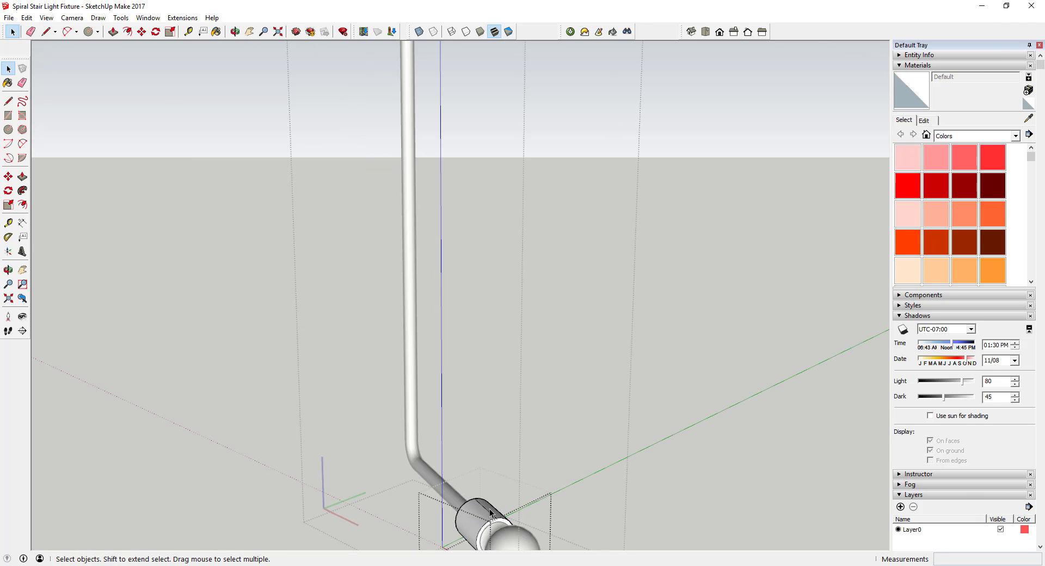
{"action": "key", "text": "e"}
{"action": "left_click_drag", "start_coordinate": [505, 510], "coordinate": [495, 506]}
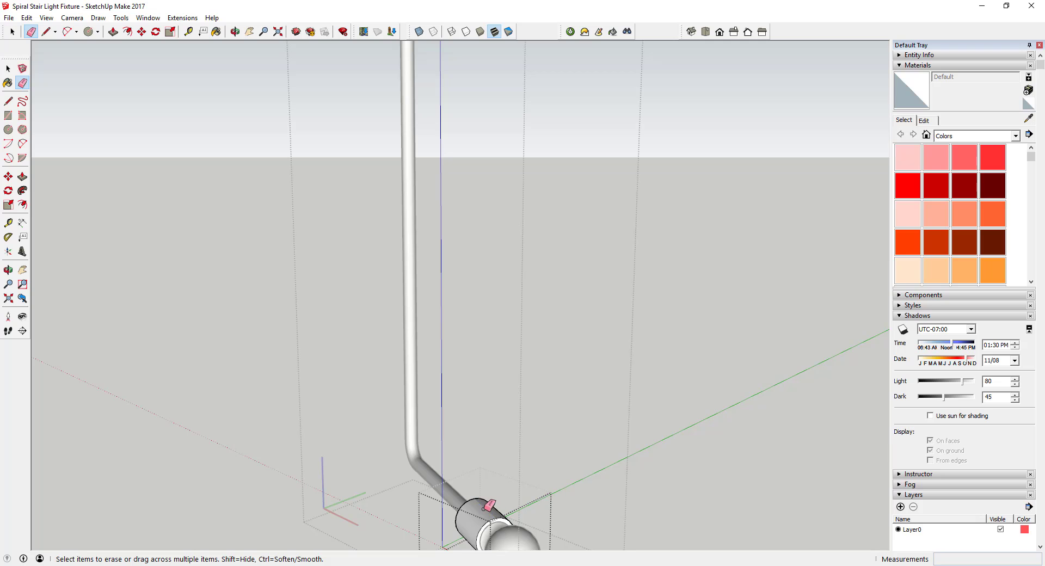
{"action": "key", "text": "space"}
{"action": "mouse_move", "coordinate": [502, 475]}
{"action": "middle_mouse_down"}
{"action": "mouse_move", "coordinate": [504, 443]}
{"action": "mouse_move", "coordinate": [483, 469]}
{"action": "mouse_move", "coordinate": [514, 424]}
{"action": "middle_mouse_up"}
{"action": "scroll", "coordinate": [545, 406], "scroll_direction": "down", "scroll_amount": 2}
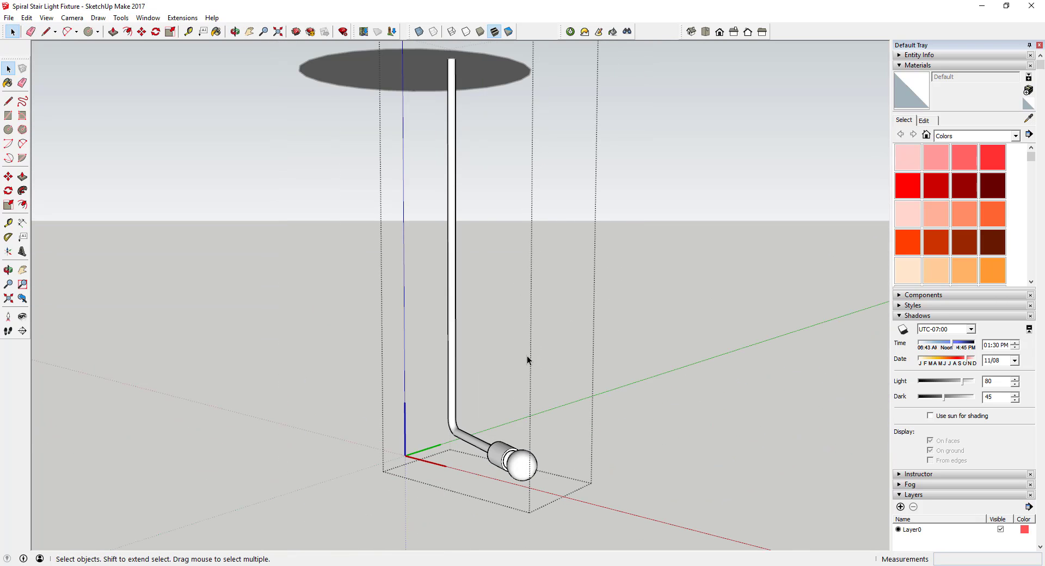
Rotate a copy of the light component 15 degrees around the ceiling plate's centre, using neighbouring plate edge endpoints.
{"action": "middle_click_drag", "start_coordinate": [532, 349], "coordinate": [441, 54]}
{"action": "scroll", "coordinate": [446, 74], "scroll_direction": "up", "scroll_amount": 3}
{"action": "left_click", "coordinate": [510, 278]}
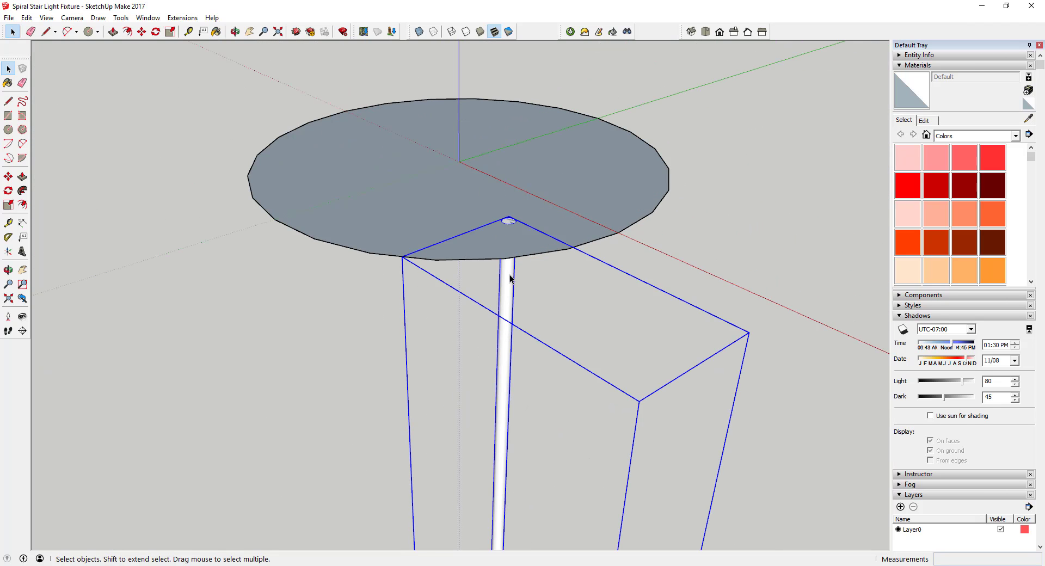
{"action": "key", "text": "q"}
{"action": "left_click", "coordinate": [459, 161]}
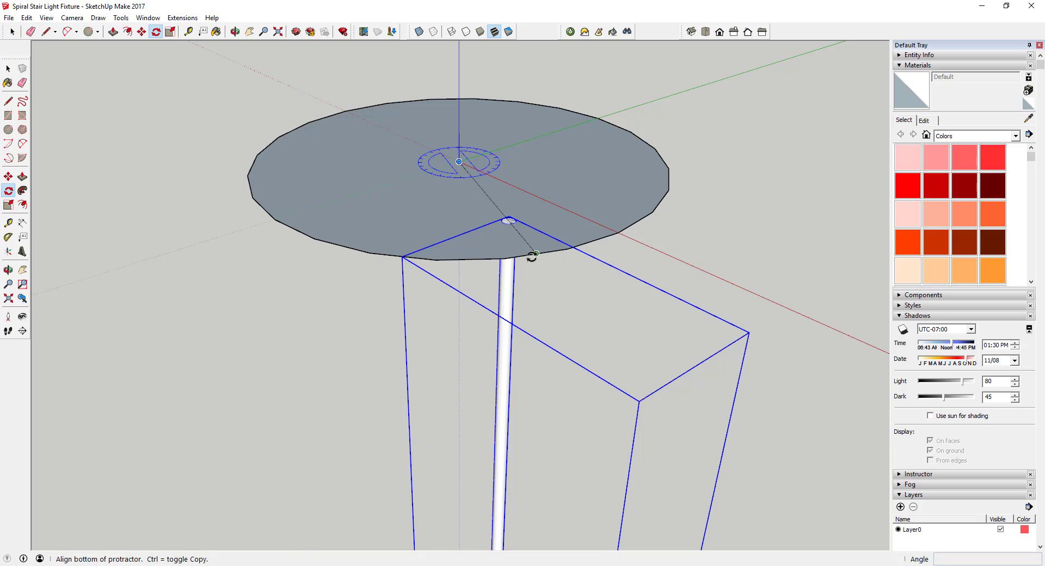
{"action": "left_click", "coordinate": [536, 254]}
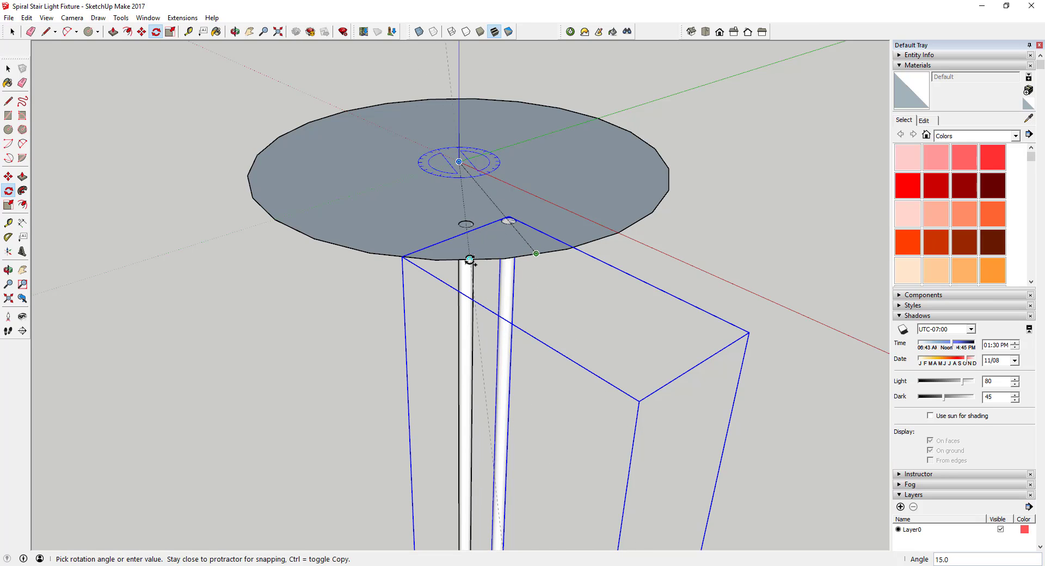
{"action": "left_click", "coordinate": [467, 259]}
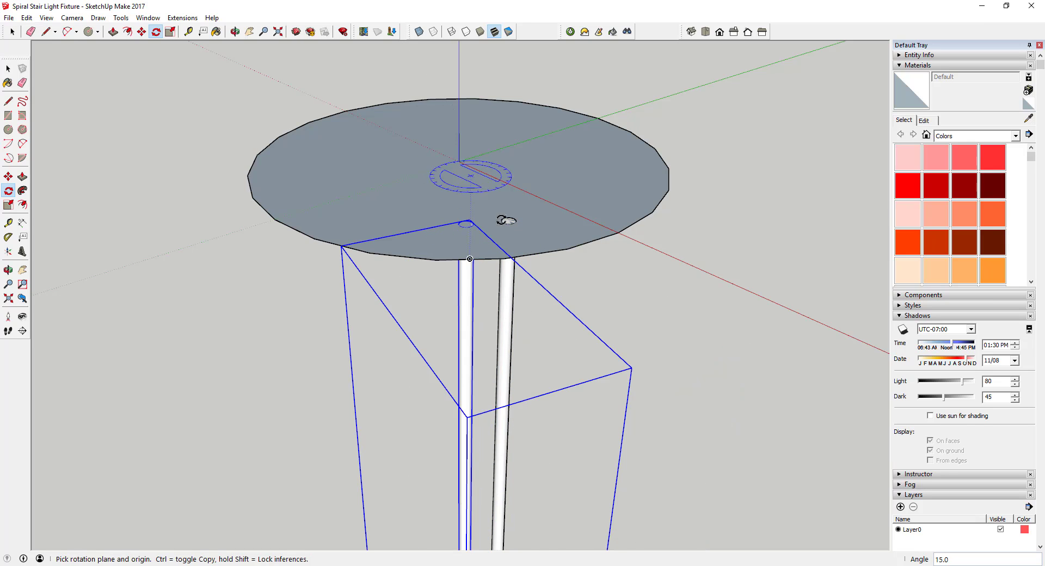
Move the copied light component straight up by about 15/16".
{"action": "middle_click_drag", "start_coordinate": [473, 259], "coordinate": [466, 128]}
{"action": "scroll", "coordinate": [536, 454], "scroll_direction": "down", "scroll_amount": 3}
{"action": "middle_click_drag", "start_coordinate": [536, 454], "coordinate": [532, 326]}
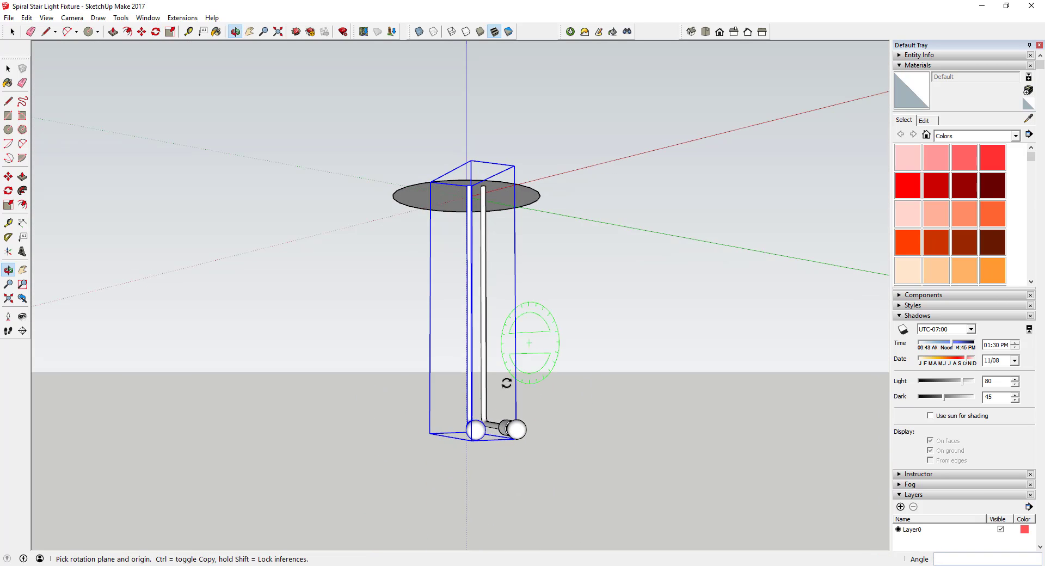
{"action": "scroll", "coordinate": [483, 462], "scroll_direction": "up", "scroll_amount": 5}
{"action": "key", "text": "space"}
{"action": "key", "text": "m"}
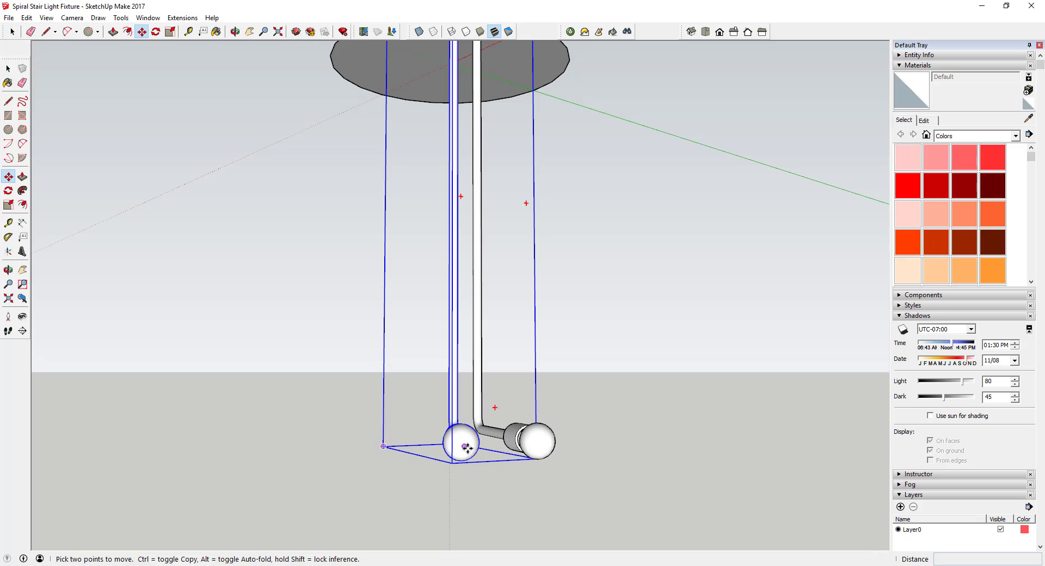
{"action": "left_click", "coordinate": [465, 443]}
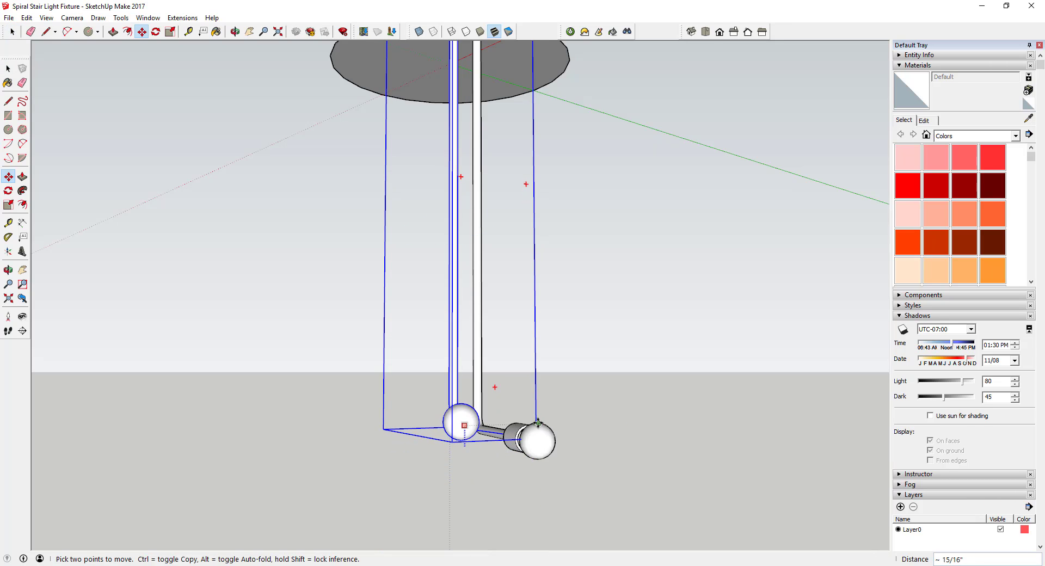
{"action": "left_click", "coordinate": [548, 423]}
{"action": "middle_click_drag", "start_coordinate": [548, 424], "coordinate": [448, 426]}
{"action": "key", "text": "space"}
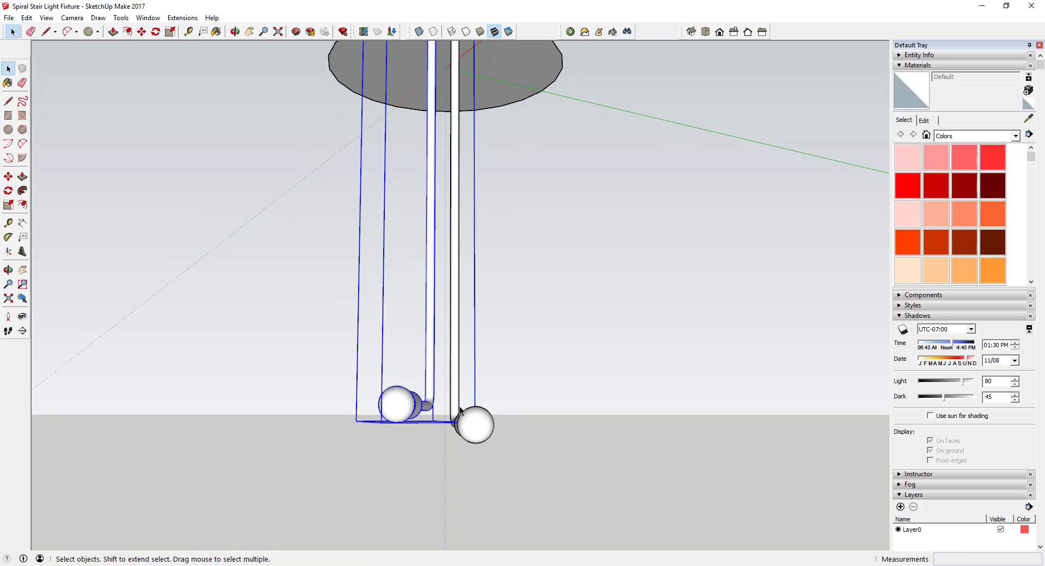
Run the Play it again command on the original light component to array the rotated and raised copies.
{"action": "scroll", "coordinate": [450, 154], "scroll_direction": "down", "scroll_amount": 5}
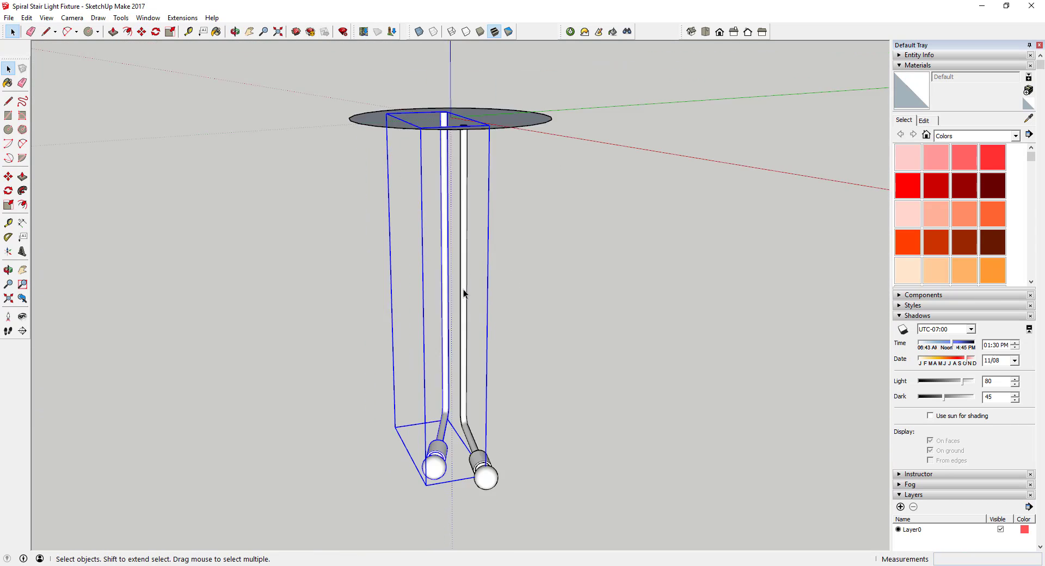
{"action": "middle_click_drag", "start_coordinate": [464, 294], "coordinate": [485, 308]}
{"action": "right_click", "coordinate": [476, 424]}
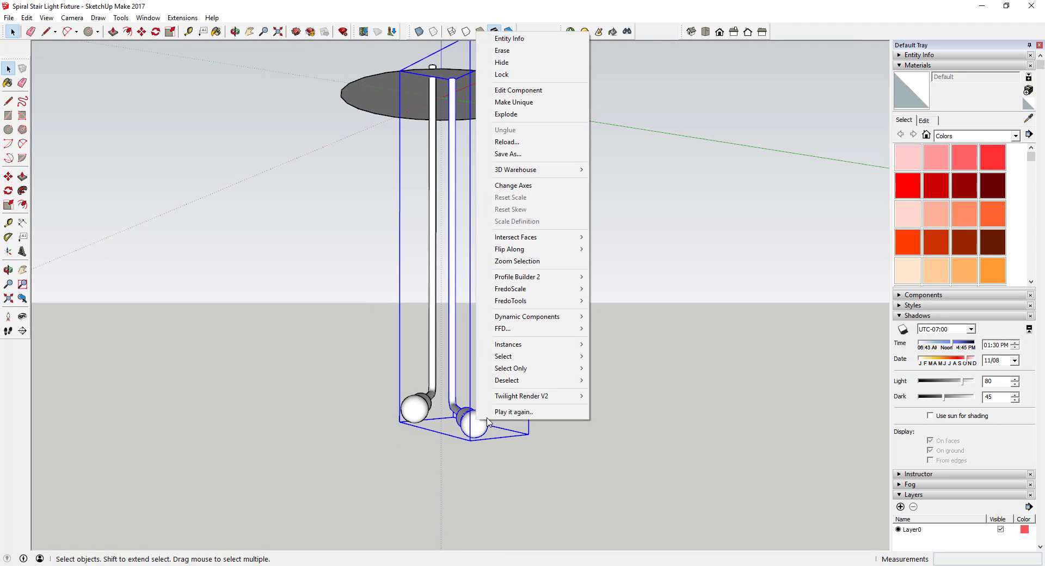
{"action": "left_click", "coordinate": [492, 415]}
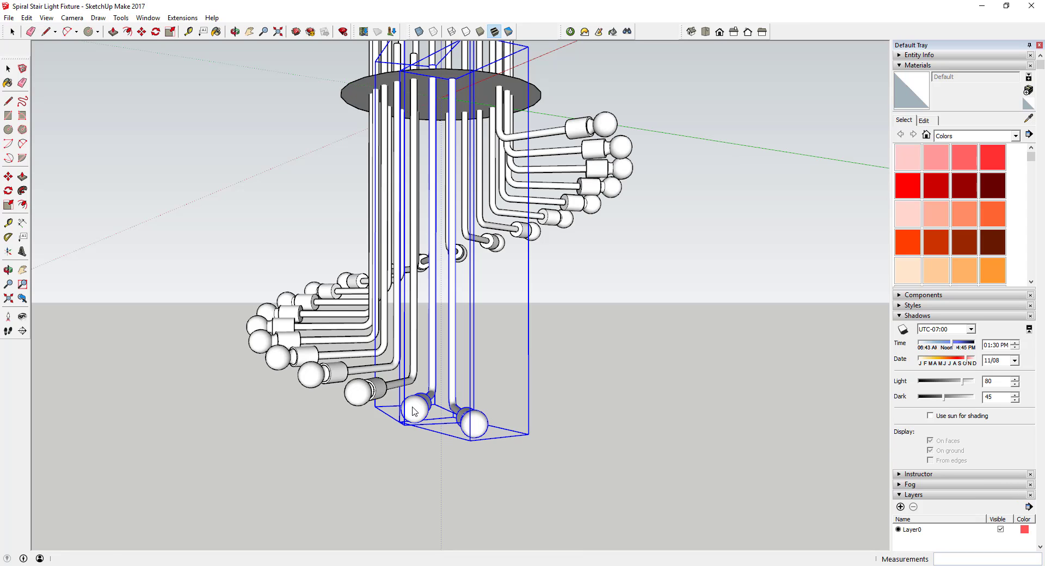
Undo the arrayed lights until only the original light and its first copy remain.
{"action": "scroll", "coordinate": [414, 412], "scroll_direction": "down", "scroll_amount": 5}
{"action": "middle_click_drag", "start_coordinate": [415, 412], "coordinate": [516, 309]}
{"action": "key", "text": "ctrl+z"}
{"action": "key", "text": "ctrl+z"}
{"action": "key", "text": "ctrl+z"}
{"action": "key", "text": "ctrl+z"}
{"action": "key", "text": "ctrl+z"}
{"action": "key", "text": "ctrl+z"}
{"action": "key", "text": "ctrl+z"}
{"action": "key", "text": "ctrl+z"}
{"action": "key", "text": "ctrl+z"}
{"action": "key", "text": "ctrl+z"}
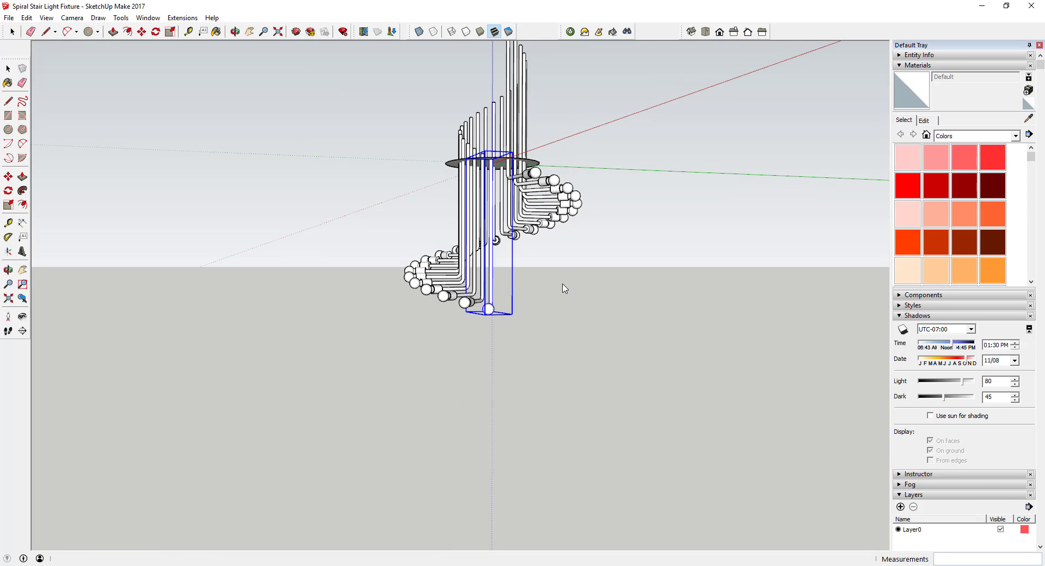
{"action": "key", "text": "ctrl+z"}
{"action": "key", "text": "ctrl+z"}
{"action": "key", "text": "ctrl+z"}
{"action": "key", "text": "ctrl+z"}
{"action": "key", "text": "ctrl+z"}
{"action": "key", "text": "ctrl+z"}
{"action": "key", "text": "ctrl+z"}
{"action": "key", "text": "ctrl+z"}
{"action": "key", "text": "ctrl+z"}
{"action": "key", "text": "ctrl+z"}
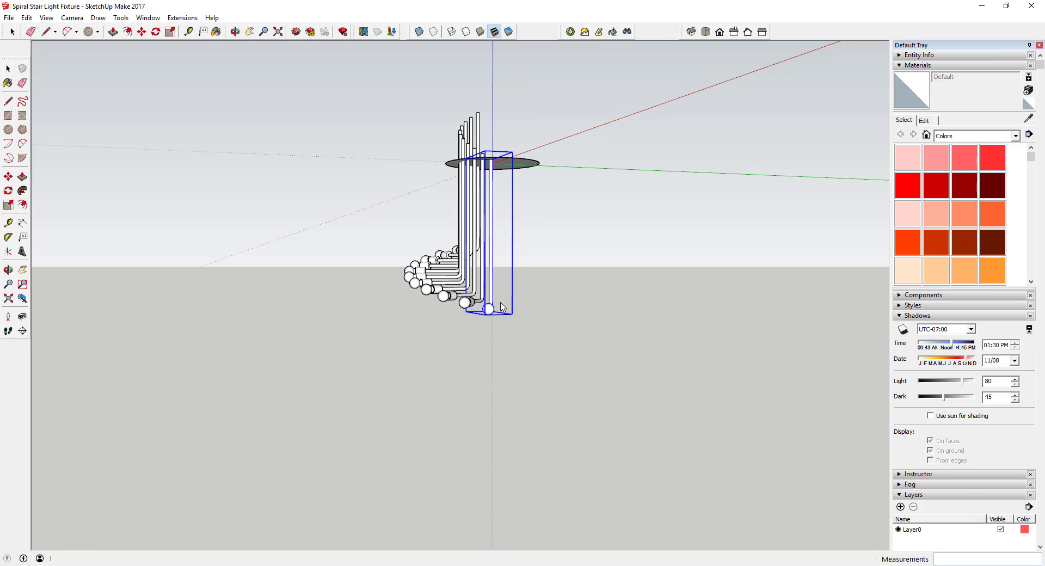
{"action": "key", "text": "ctrl+z"}
{"action": "key", "text": "ctrl+z"}
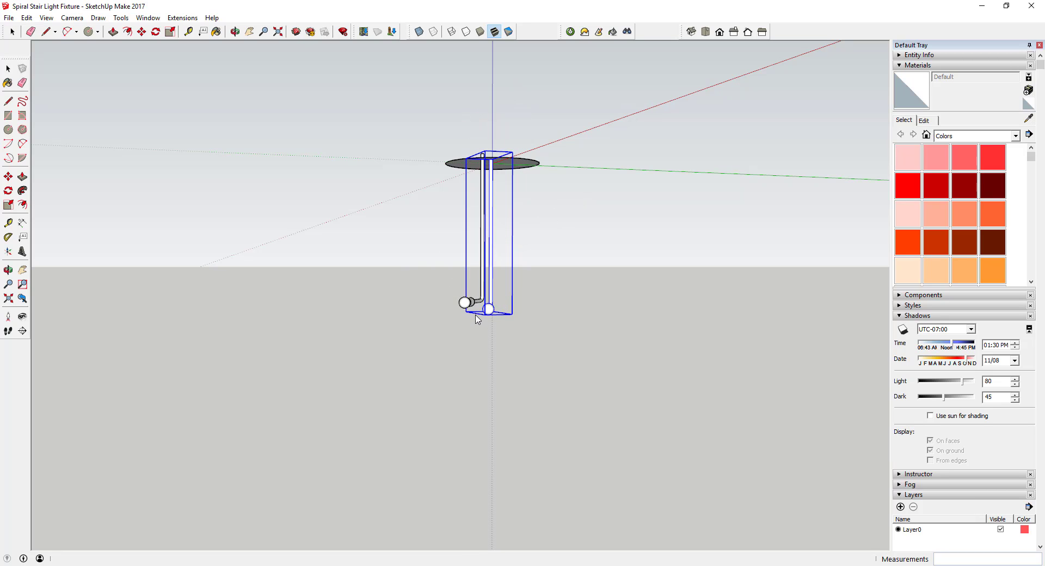
Lower the copied light component by about 5/8" to reduce its height step above the original.
{"action": "scroll", "coordinate": [477, 315], "scroll_direction": "up", "scroll_amount": 4}
{"action": "scroll", "coordinate": [480, 306], "scroll_direction": "up", "scroll_amount": 2}
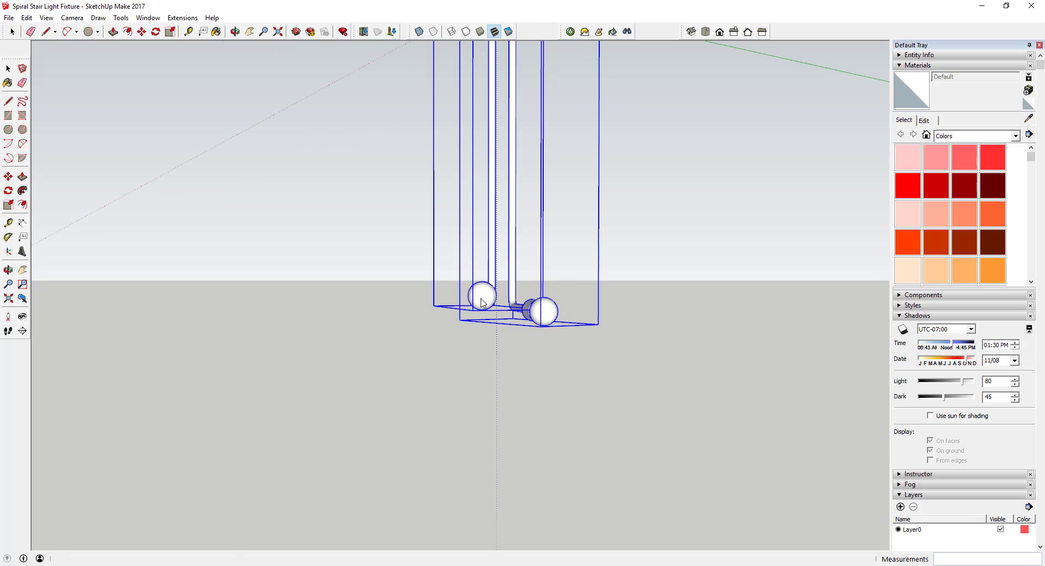
{"action": "key", "text": "ctrl+y"}
{"action": "key", "text": "m"}
{"action": "key", "text": "ctrl+z"}
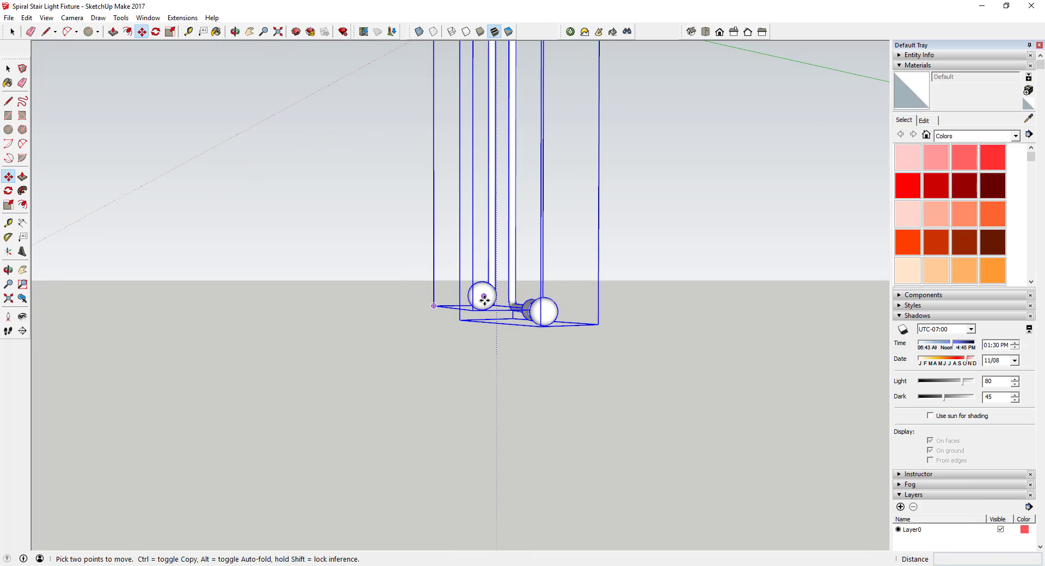
{"action": "key", "text": "space"}
{"action": "left_click", "coordinate": [486, 311]}
{"action": "left_click", "coordinate": [482, 299]}
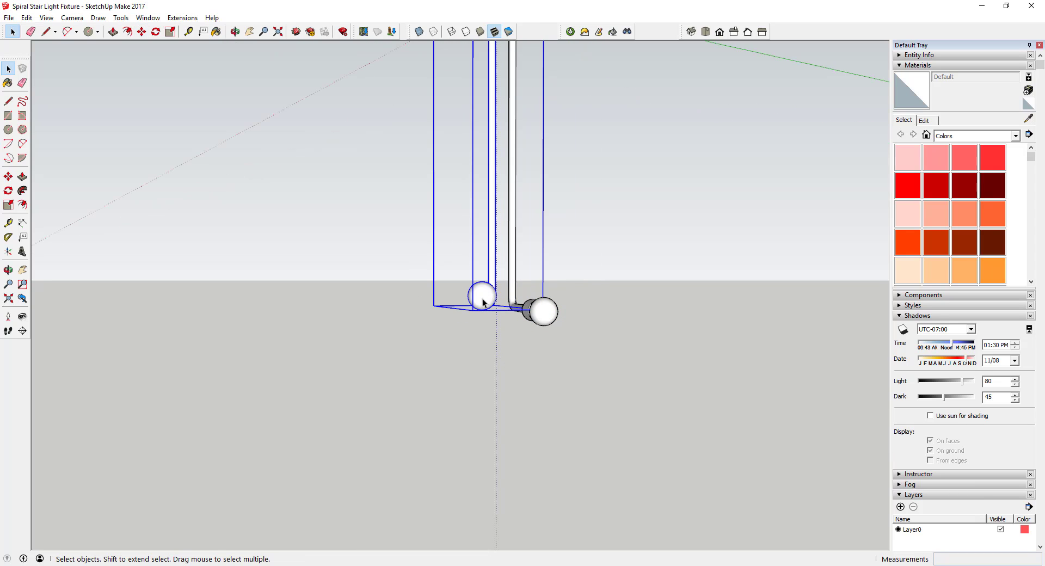
{"action": "key", "text": "m"}
{"action": "left_click", "coordinate": [483, 299]}
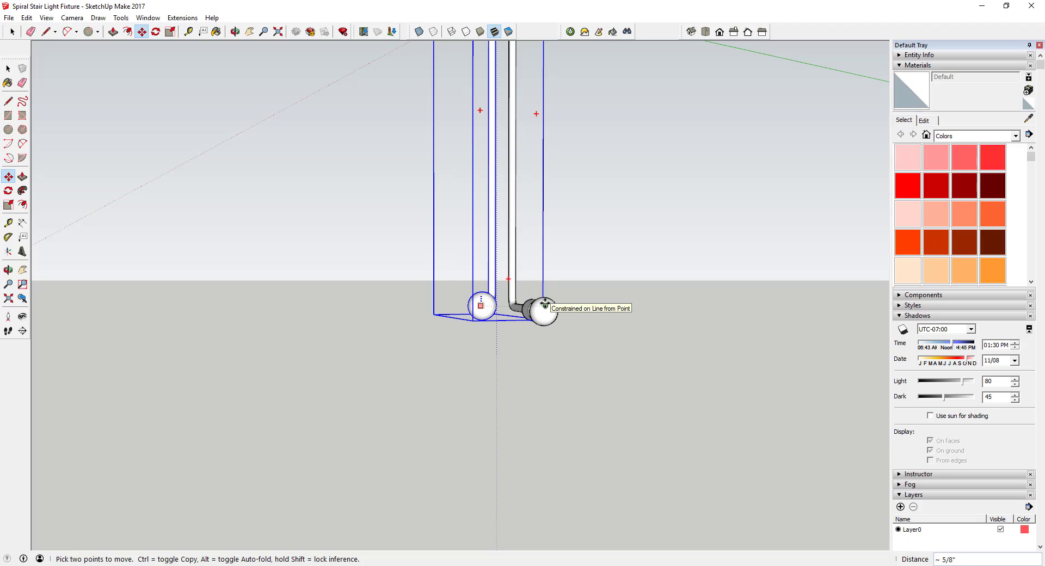
{"action": "left_click", "coordinate": [545, 304]}
{"action": "key", "text": "space"}
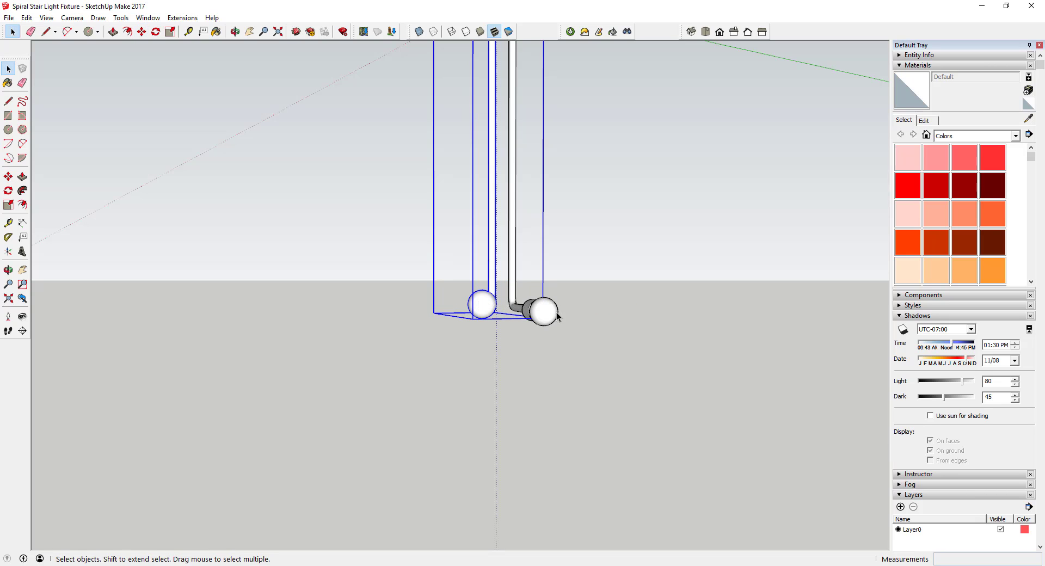
Run the Play it again command on the original light component to array lights around the plate with the smaller height step.
{"action": "middle_click_drag", "start_coordinate": [557, 315], "coordinate": [472, 329]}
{"action": "right_click", "coordinate": [514, 323]}
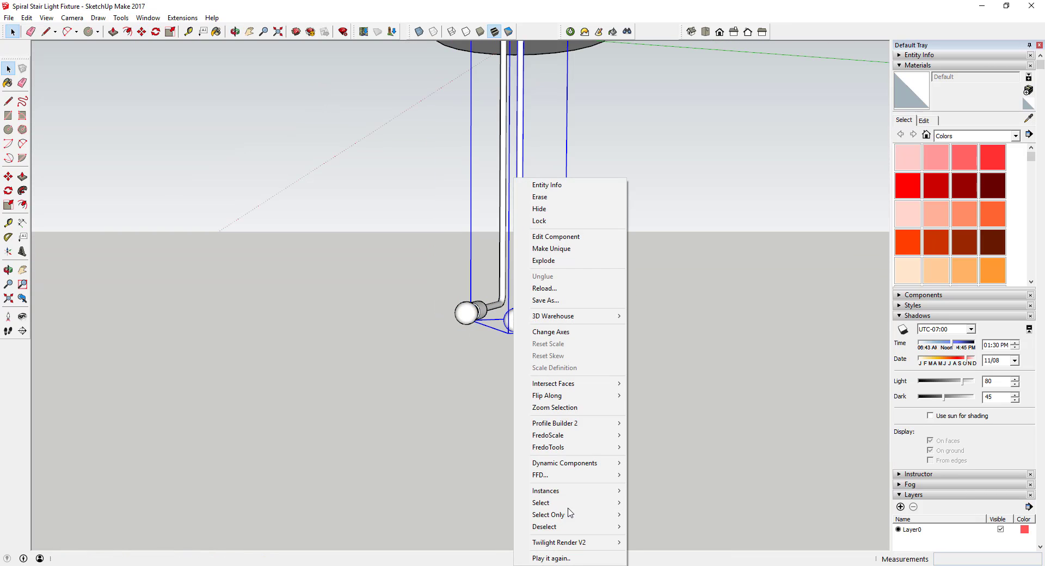
{"action": "left_click", "coordinate": [571, 557]}
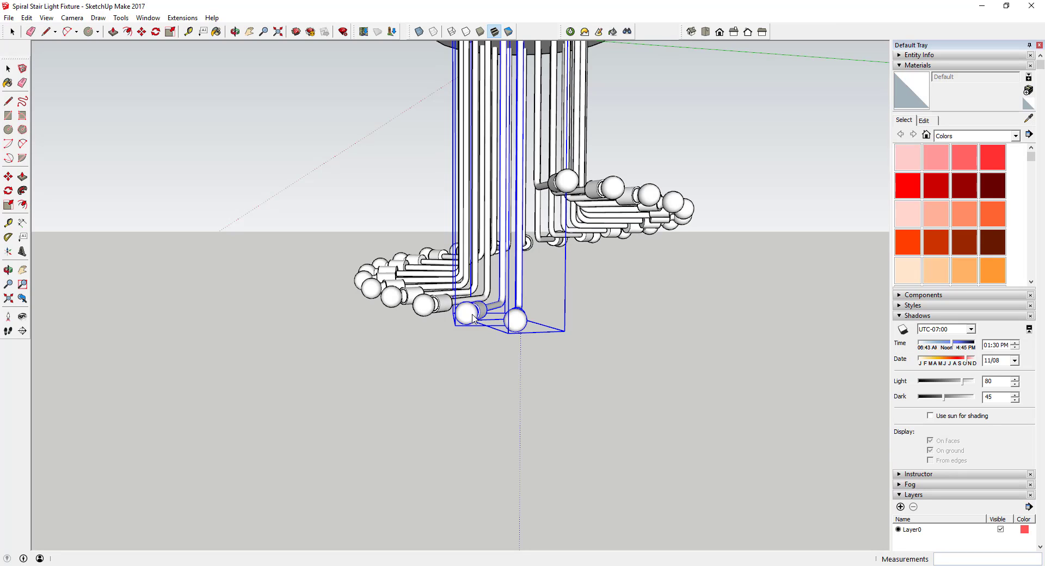
{"action": "middle_click_drag", "start_coordinate": [473, 318], "coordinate": [501, 350]}
{"action": "key", "text": "space"}
{"action": "left_click", "coordinate": [609, 296]}
{"action": "scroll", "coordinate": [609, 264], "scroll_direction": "up", "scroll_amount": 2}
{"action": "scroll", "coordinate": [506, 353], "scroll_direction": "up", "scroll_amount": 2}
{"action": "scroll", "coordinate": [504, 348], "scroll_direction": "up", "scroll_amount": 4}
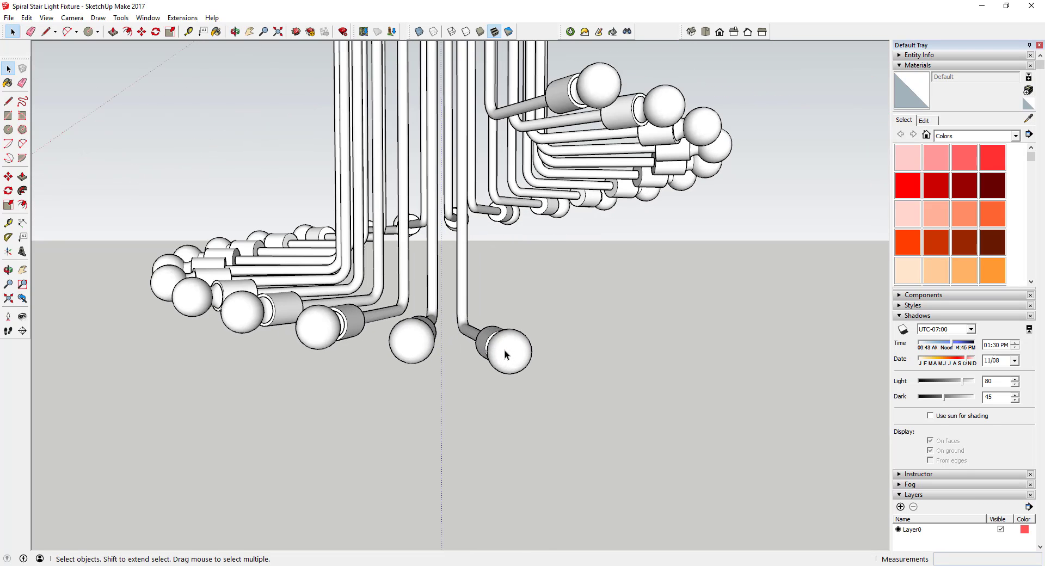
Open a light component for editing and paint its round bulb with yellow Color E04.
{"action": "left_click", "coordinate": [505, 354]}
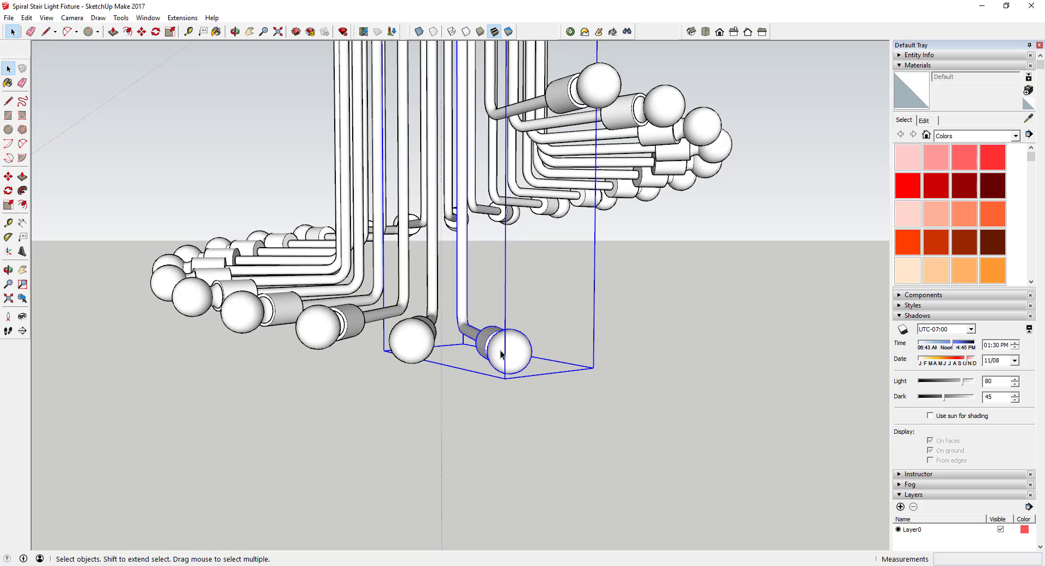
{"action": "middle_click_drag", "start_coordinate": [501, 353], "coordinate": [589, 357]}
{"action": "key", "text": "ctrl+a"}
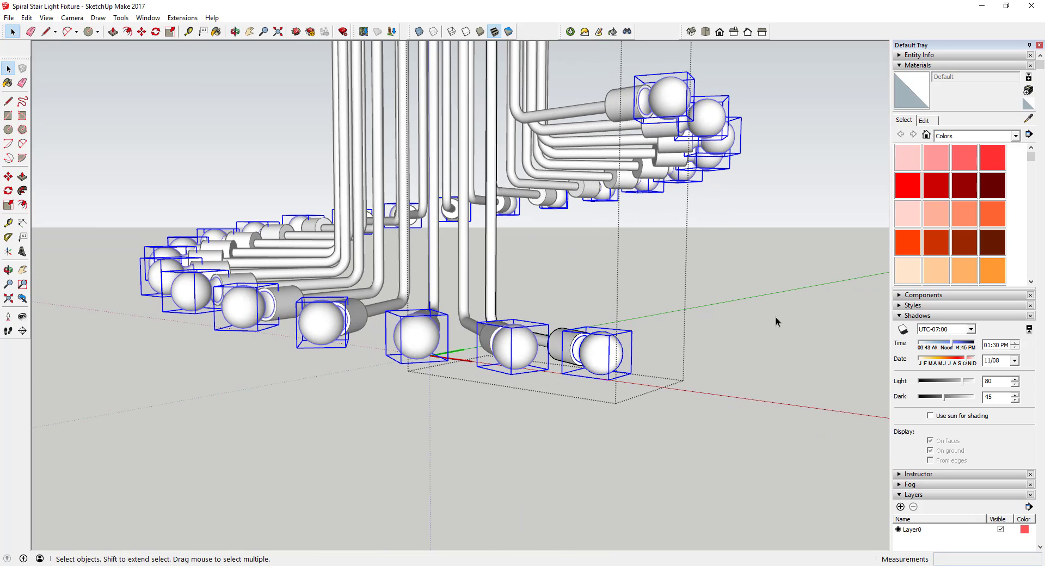
{"action": "scroll", "coordinate": [900, 228], "scroll_direction": "down", "scroll_amount": 4}
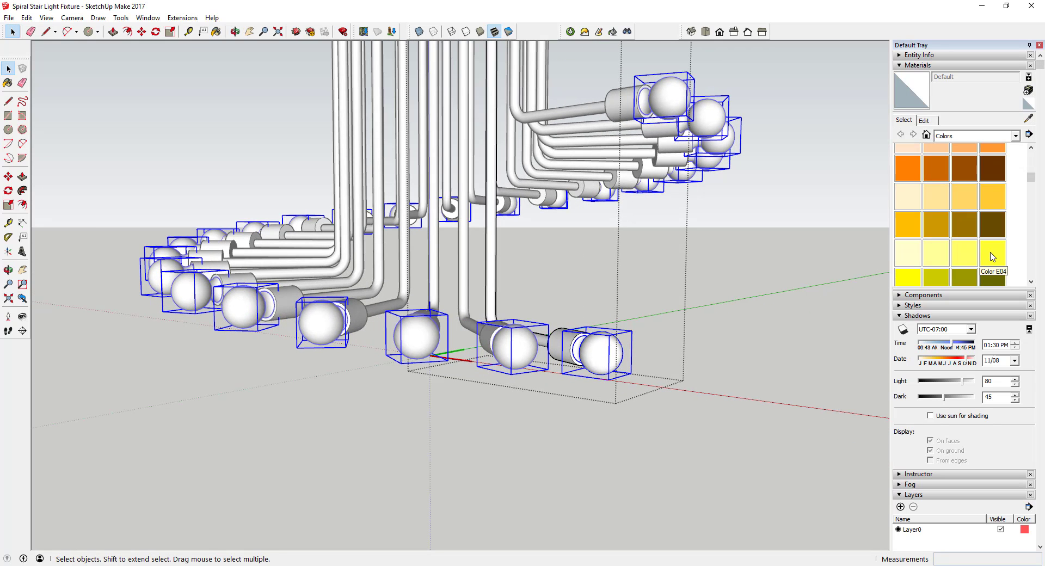
{"action": "left_click", "coordinate": [993, 251]}
{"action": "left_click", "coordinate": [595, 350]}
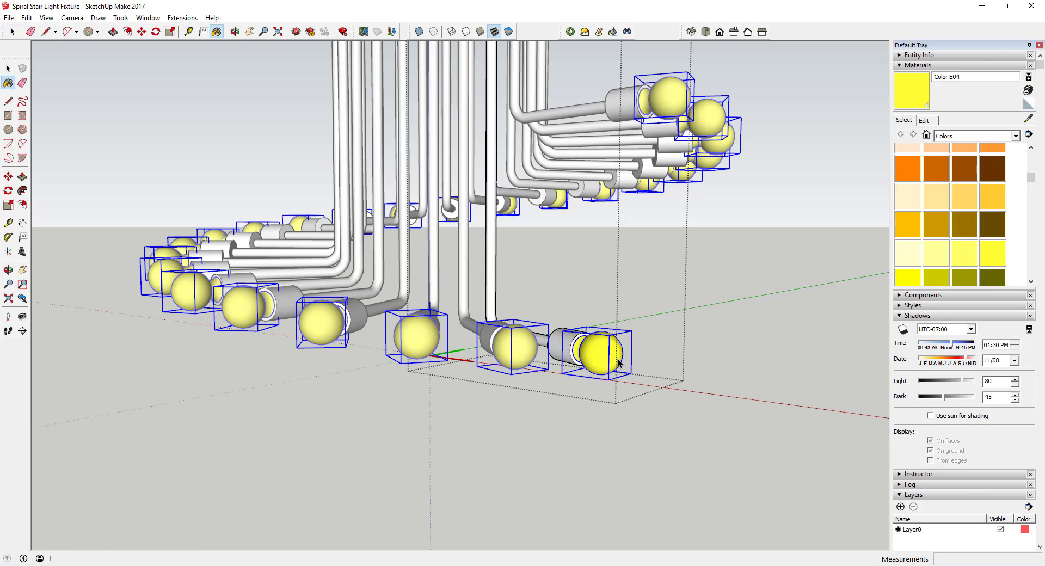
Paint the socket and the bent rod of the light component with dark brown Color C08 and close the component.
{"action": "middle_click_drag", "start_coordinate": [595, 350], "coordinate": [562, 360]}
{"action": "scroll", "coordinate": [566, 359], "scroll_direction": "up", "scroll_amount": 2}
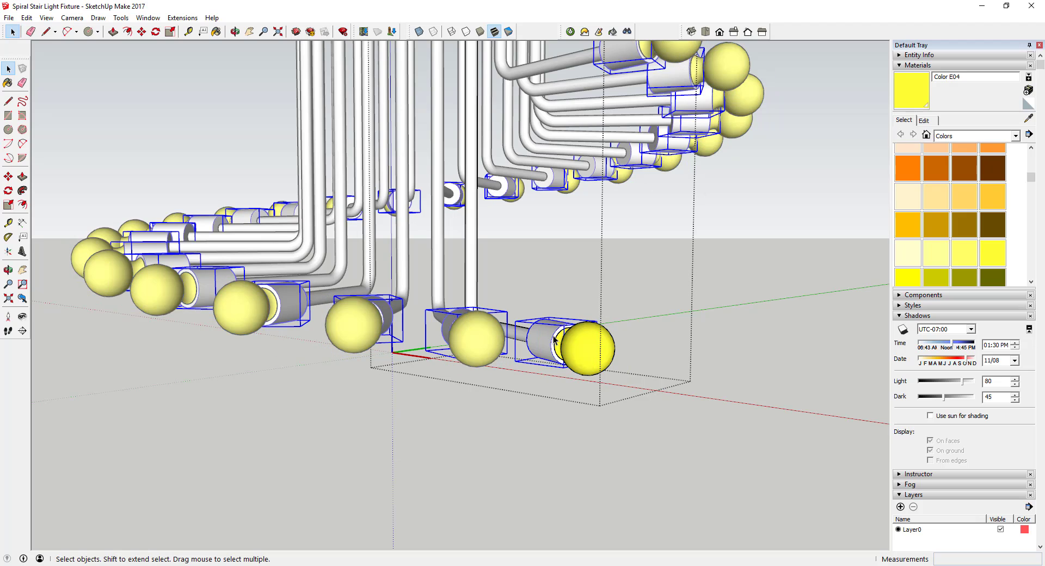
{"action": "left_click", "coordinate": [993, 169]}
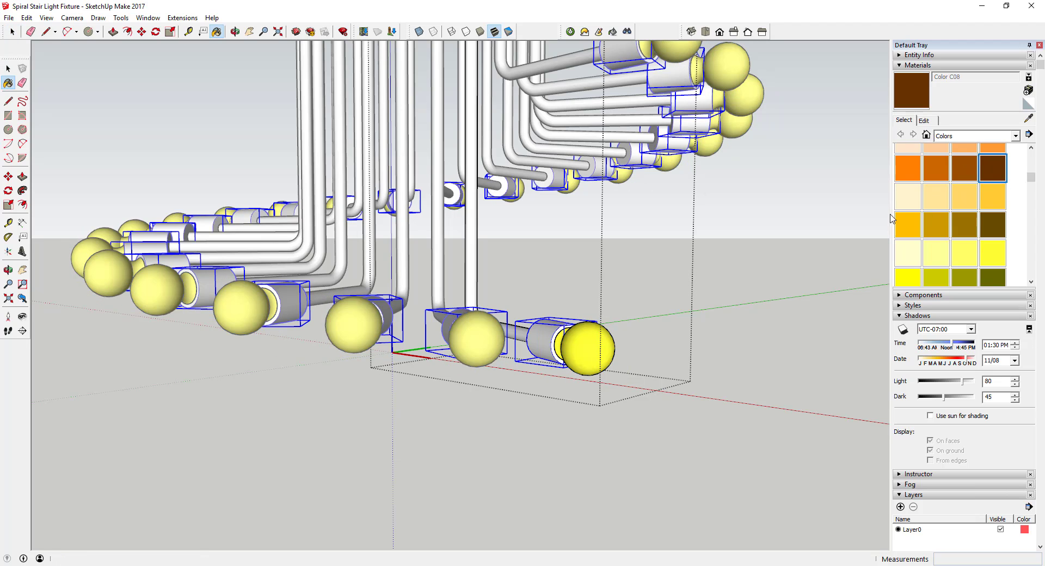
{"action": "left_click", "coordinate": [550, 339]}
{"action": "left_click", "coordinate": [526, 330]}
{"action": "key", "text": "space"}
{"action": "scroll", "coordinate": [621, 334], "scroll_direction": "down", "scroll_amount": 3}
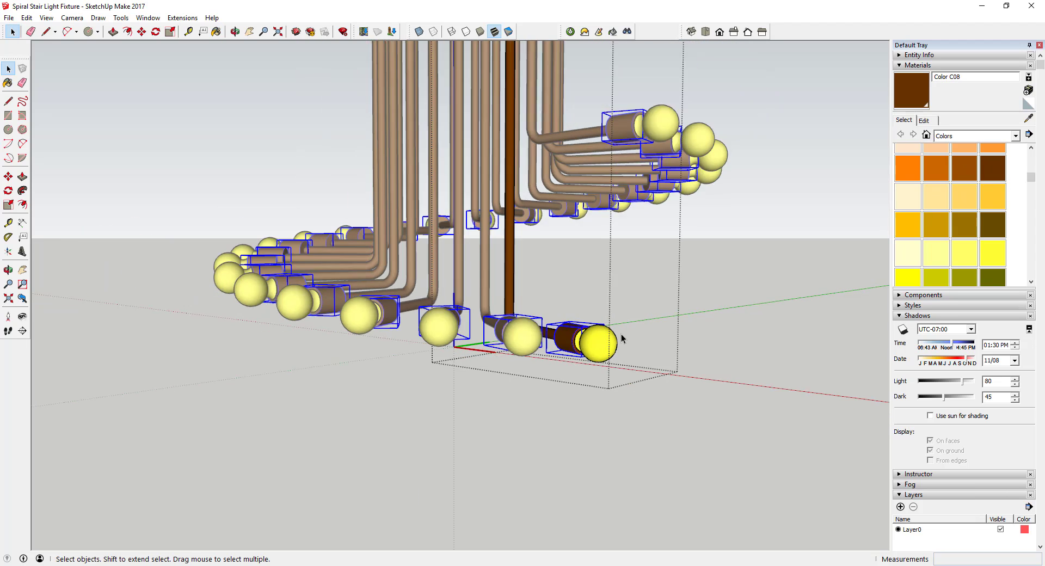
{"action": "mouse_move", "coordinate": [621, 335]}
{"action": "middle_mouse_down"}
{"action": "mouse_move", "coordinate": [537, 364]}
{"action": "mouse_move", "coordinate": [589, 342]}
{"action": "middle_mouse_up"}
{"action": "left_click", "coordinate": [589, 342]}
Examine the coloured spiral chandelier from several sides.
{"action": "scroll", "coordinate": [590, 342], "scroll_direction": "down", "scroll_amount": 3}
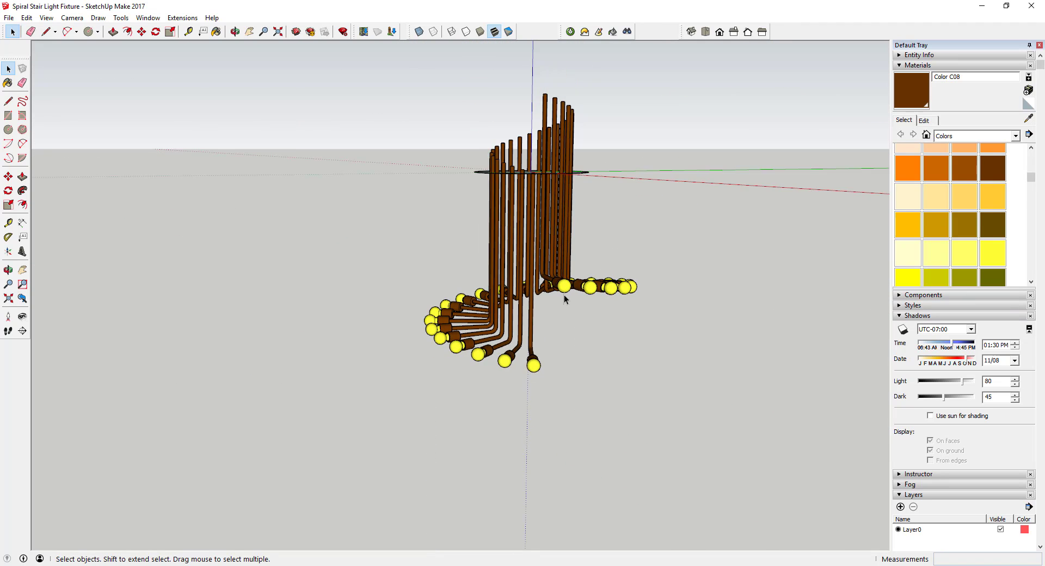
{"action": "middle_click_drag", "start_coordinate": [562, 296], "coordinate": [629, 290]}
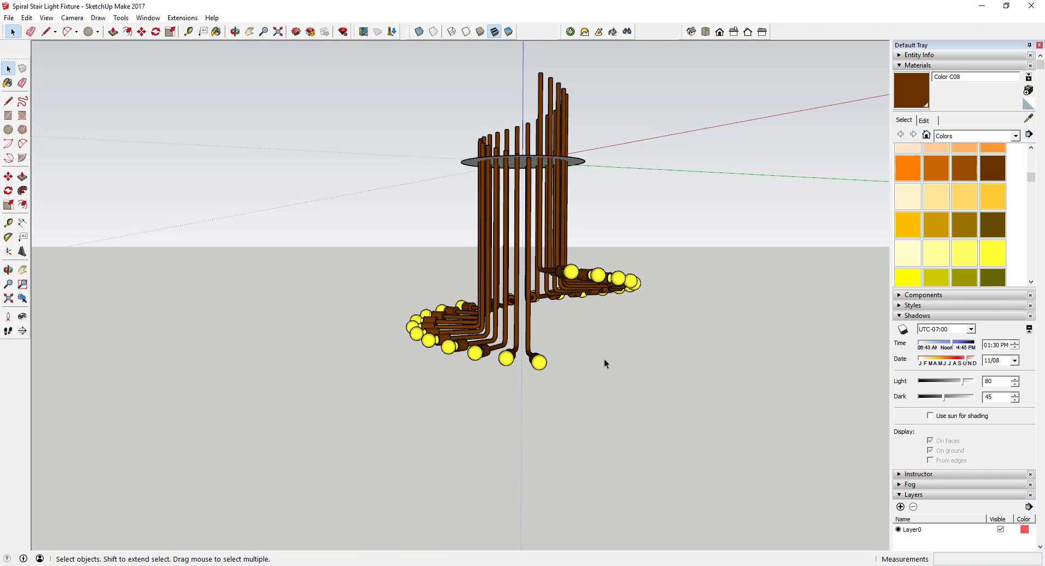
{"action": "middle_click_drag", "start_coordinate": [604, 358], "coordinate": [559, 356]}
{"action": "middle_click_drag", "start_coordinate": [576, 312], "coordinate": [321, 270]}
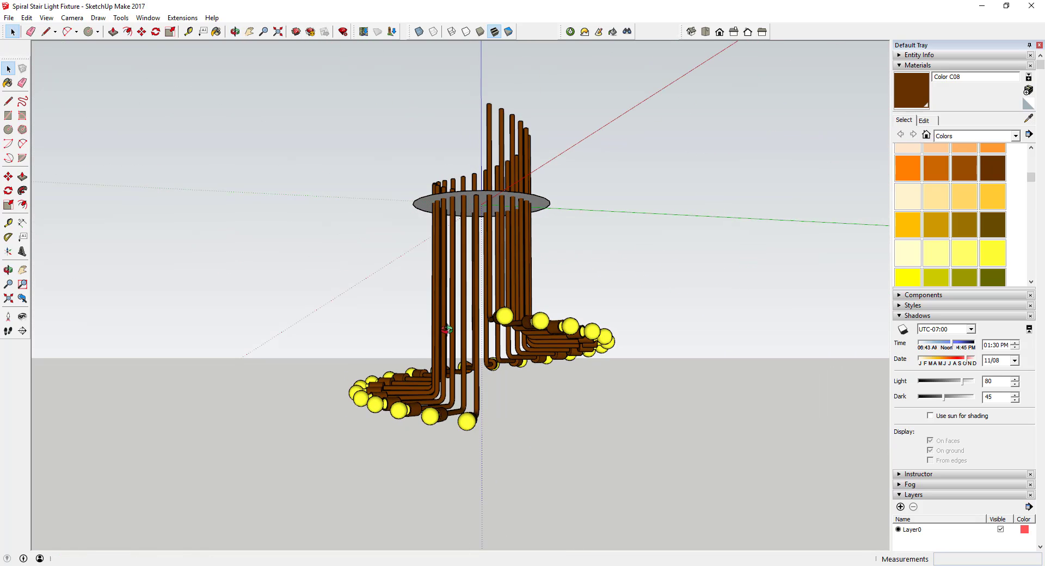
Select all the light components around the plate and explode them into their separate parts.
{"action": "key", "text": "space"}
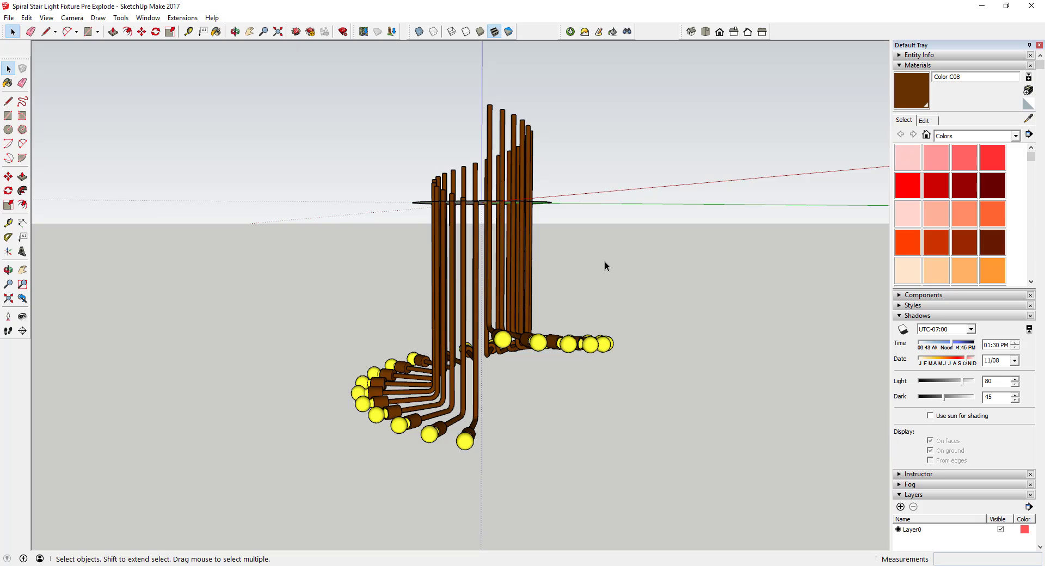
{"action": "middle_click_drag", "start_coordinate": [605, 262], "coordinate": [587, 270]}
{"action": "left_click_drag", "start_coordinate": [581, 268], "coordinate": [350, 246]}
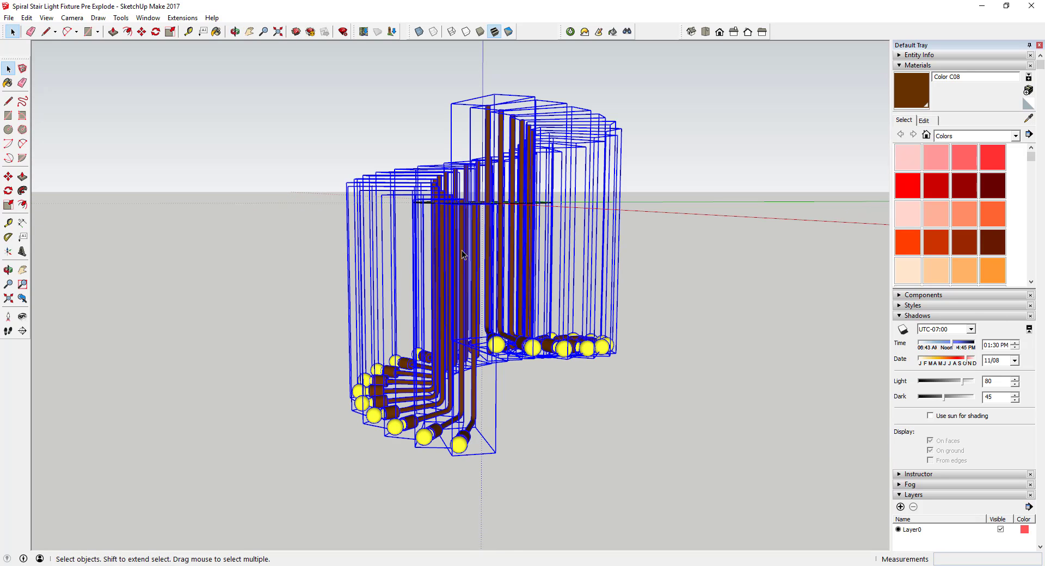
{"action": "right_click", "coordinate": [462, 252]}
{"action": "left_click", "coordinate": [486, 309]}
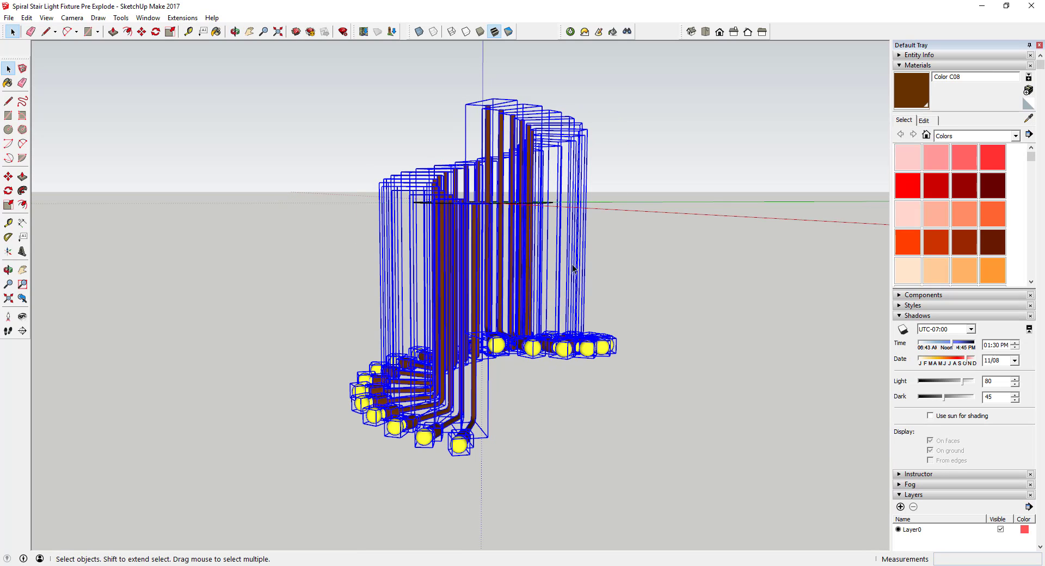
Inspect one rod by selecting it and opening it for editing, and close it again.
{"action": "left_click", "coordinate": [550, 280]}
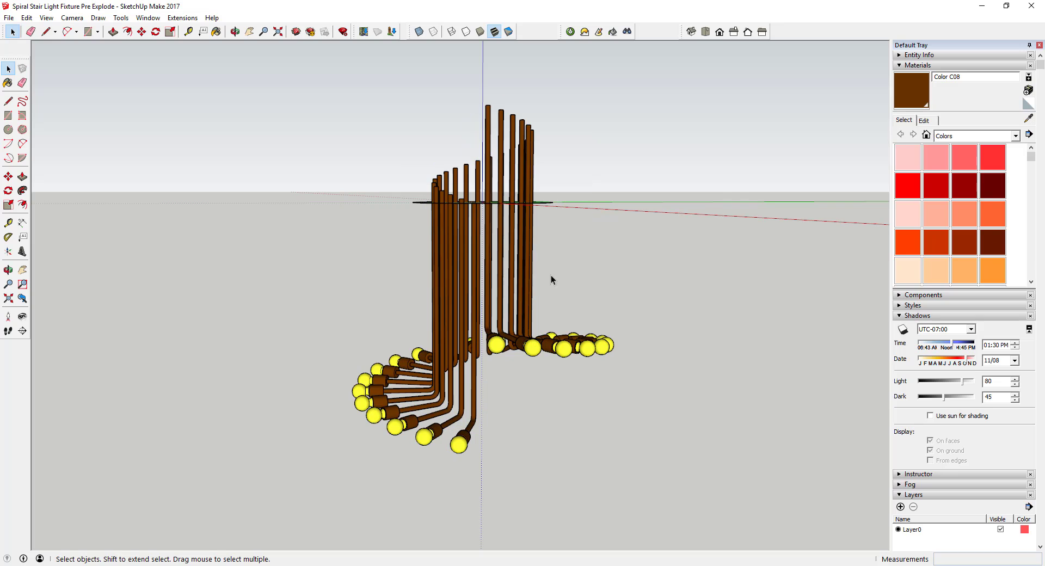
{"action": "left_click", "coordinate": [499, 260]}
{"action": "middle_click_drag", "start_coordinate": [499, 260], "coordinate": [492, 190]}
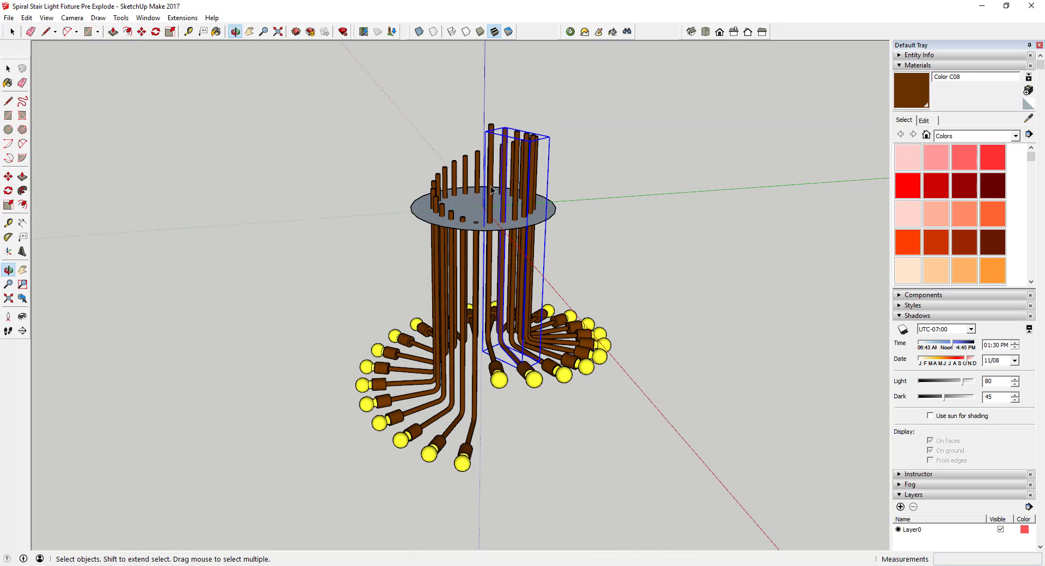
{"action": "double_click", "coordinate": [490, 175]}
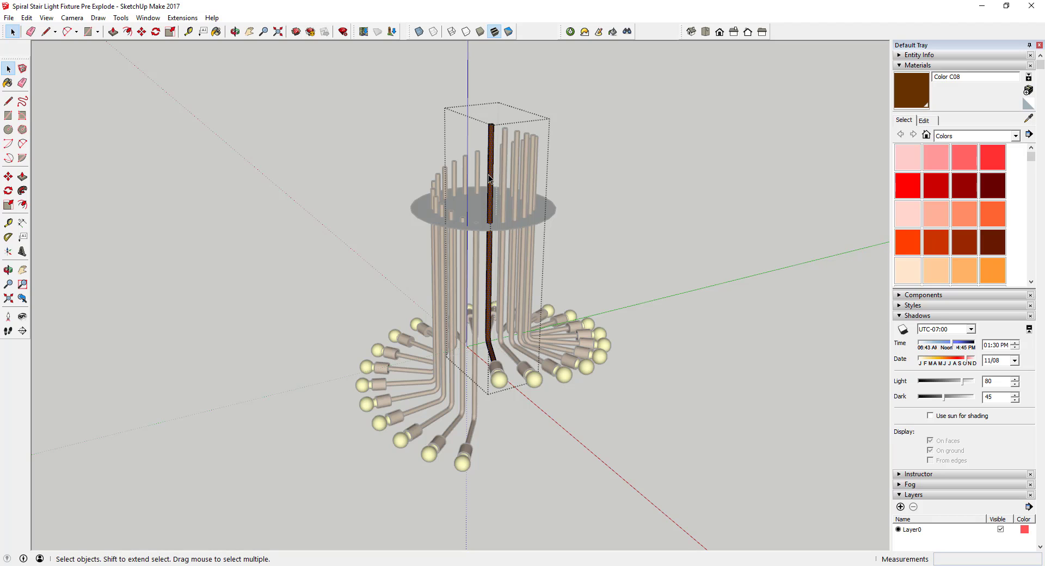
{"action": "key", "text": "Escape"}
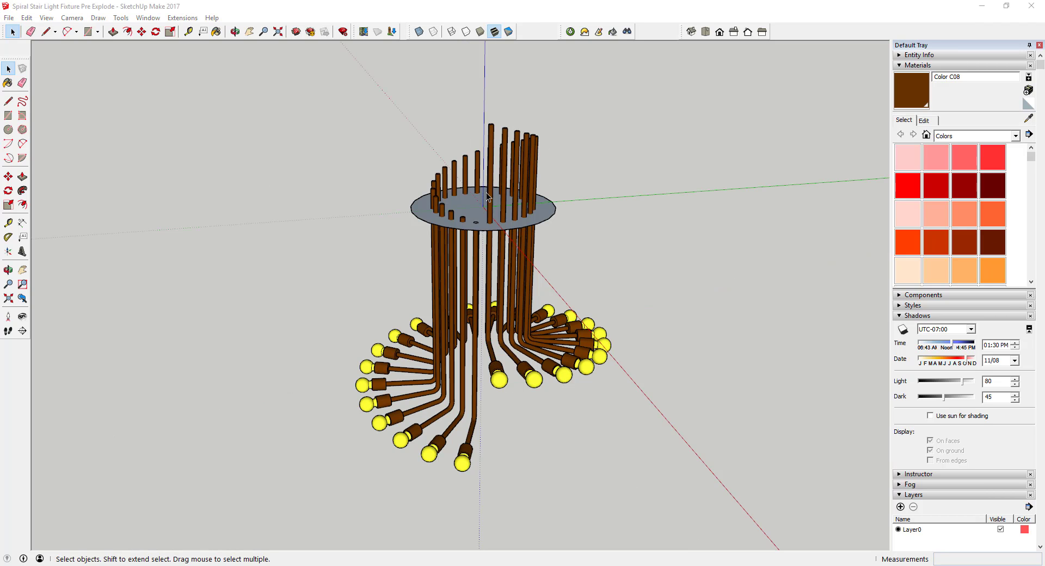
Select all the bent rod components and explode them into loose geometry.
{"action": "middle_click_drag", "start_coordinate": [488, 197], "coordinate": [509, 151]}
{"action": "left_click", "coordinate": [496, 168]}
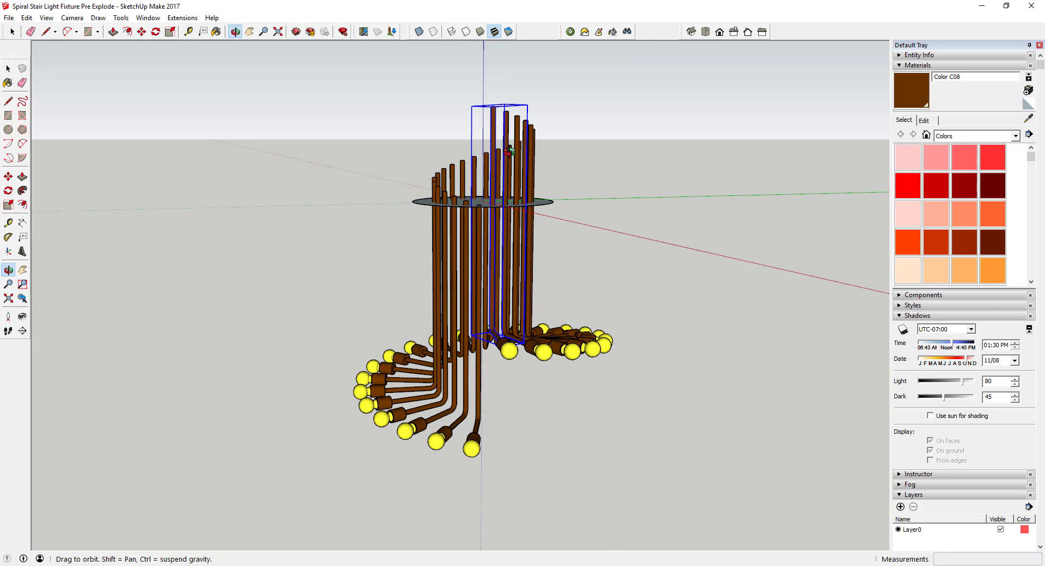
{"action": "key", "text": "ctrl+a"}
{"action": "middle_click_drag", "start_coordinate": [517, 257], "coordinate": [520, 224]}
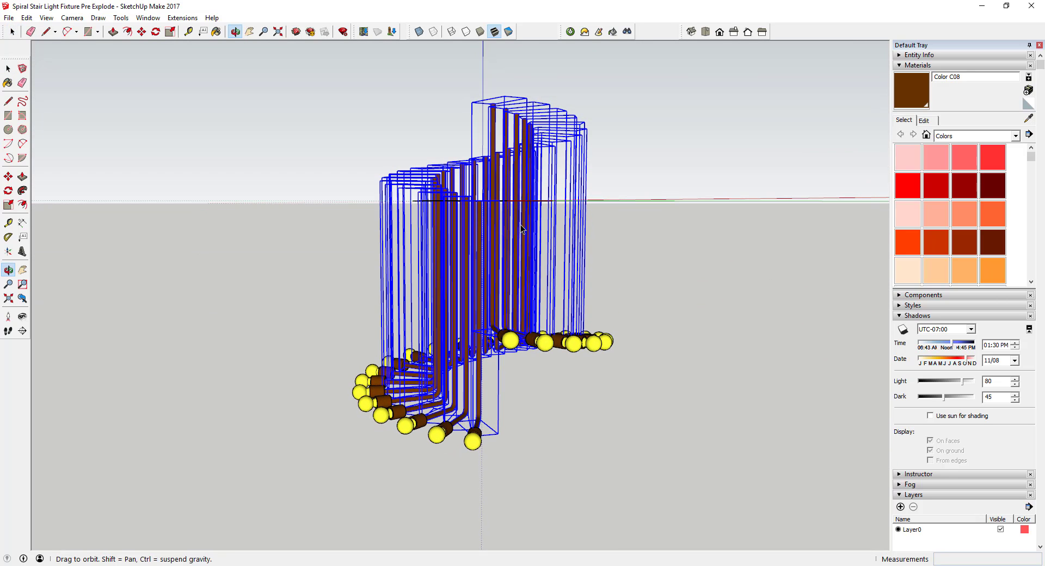
{"action": "scroll", "coordinate": [481, 262], "scroll_direction": "up", "scroll_amount": 5}
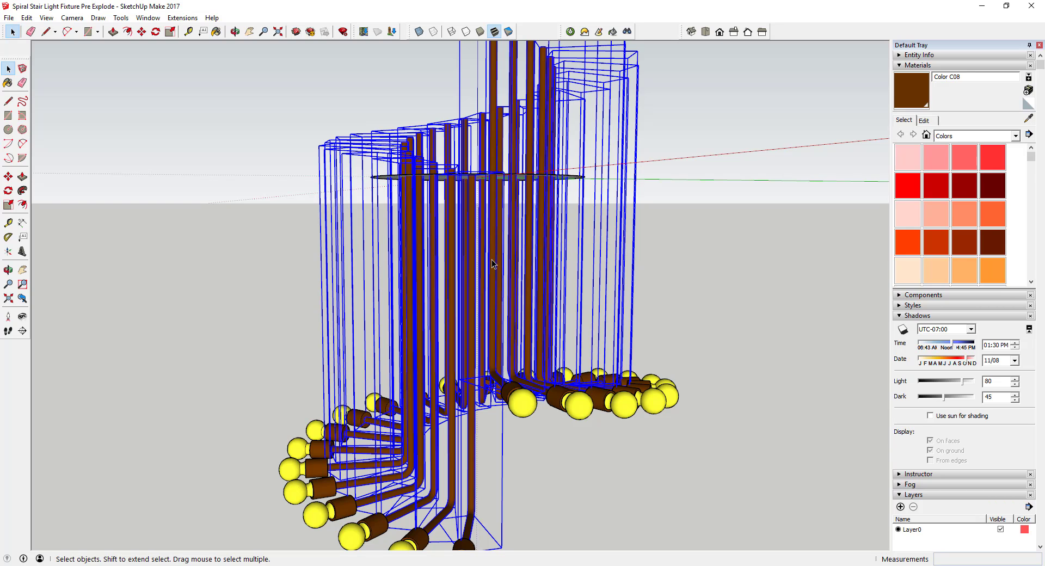
{"action": "right_click", "coordinate": [492, 259]}
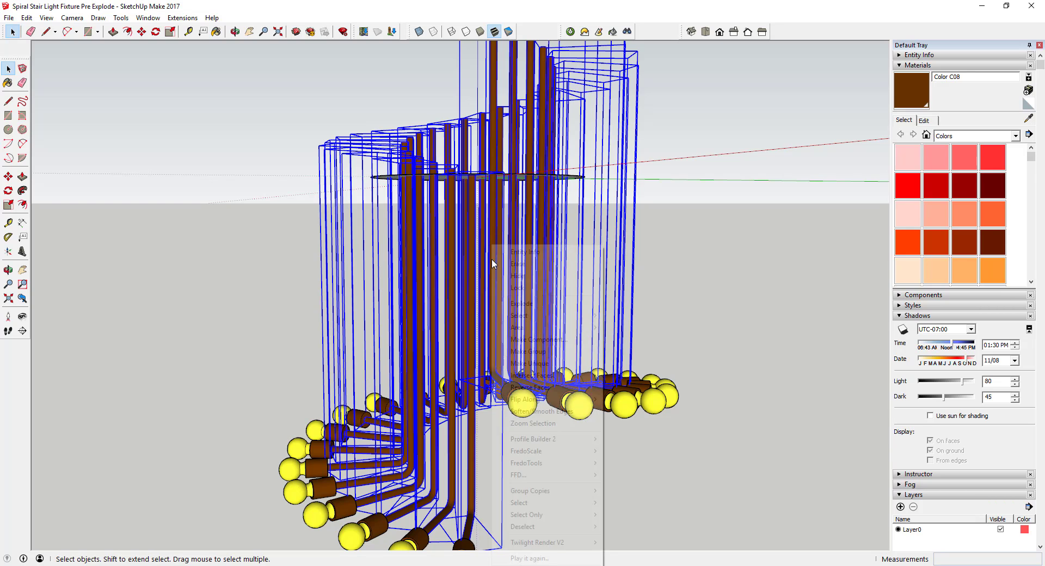
{"action": "left_click", "coordinate": [528, 301]}
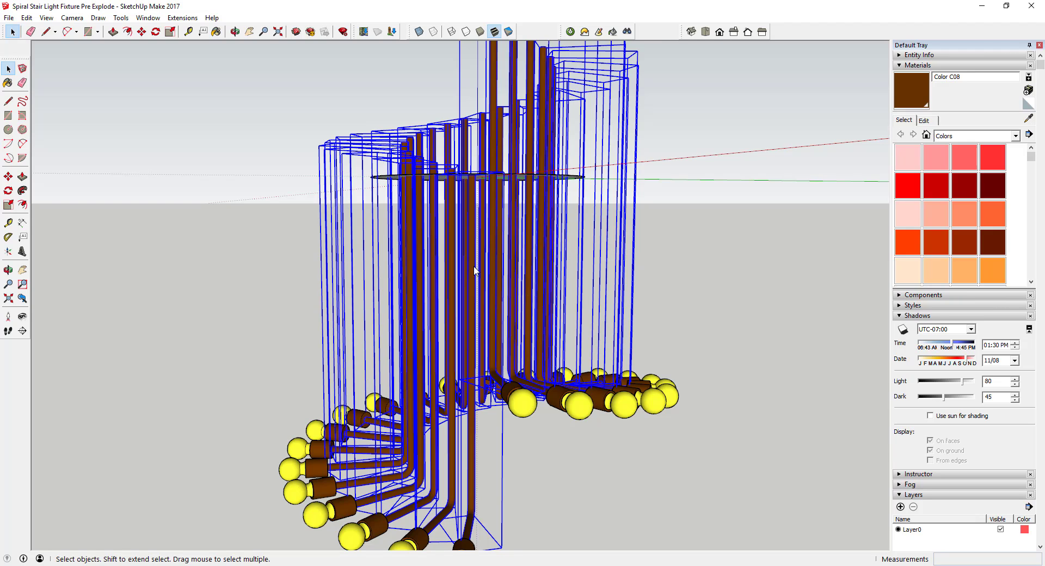
{"action": "middle_click_drag", "start_coordinate": [501, 230], "coordinate": [501, 131]}
{"action": "left_click", "coordinate": [499, 131]}
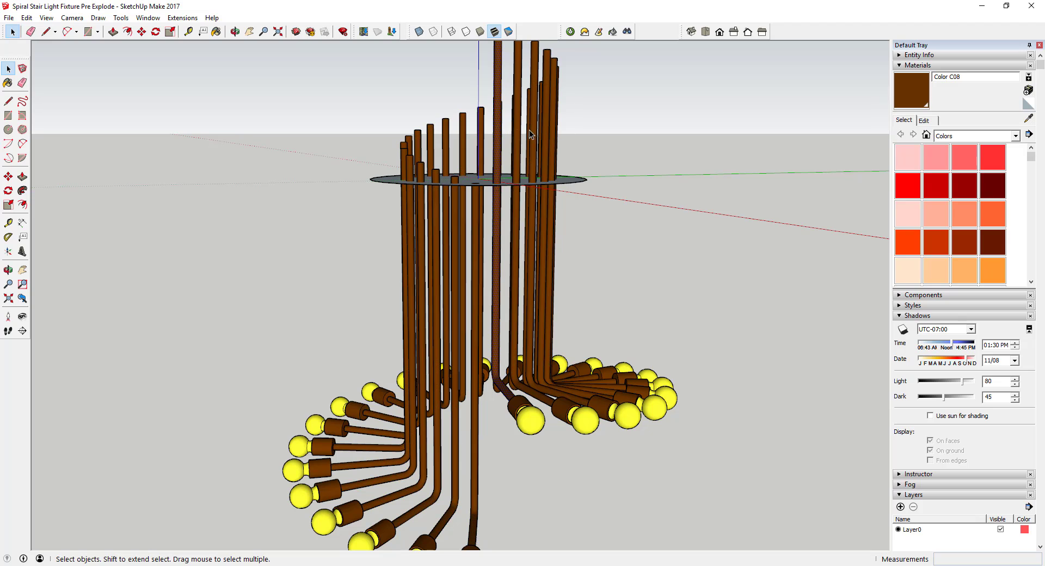
{"action": "left_click", "coordinate": [515, 132]}
Select the loose rods together with the round plate and intersect their faces.
{"action": "middle_click_drag", "start_coordinate": [602, 135], "coordinate": [328, 233]}
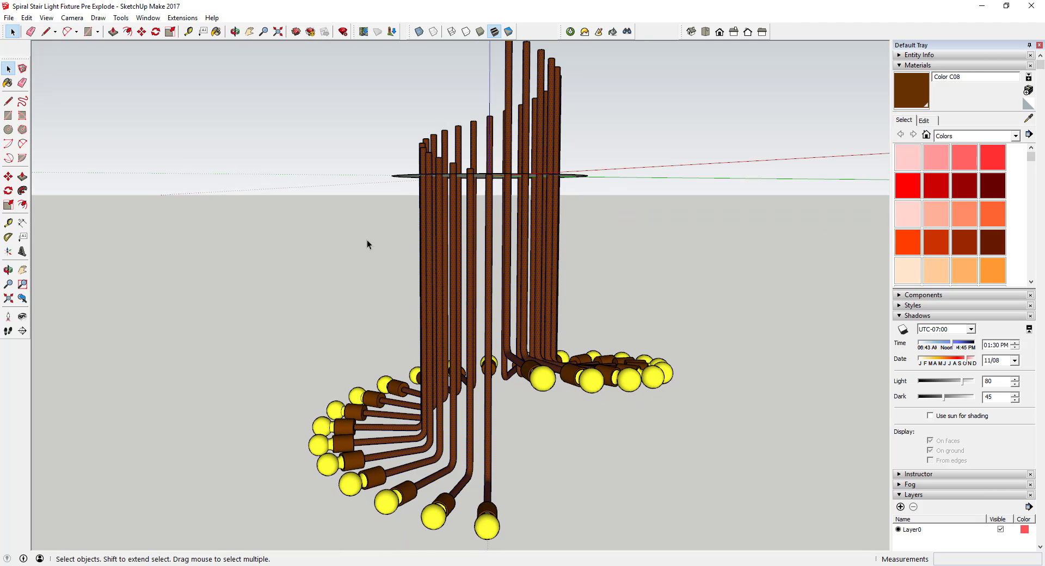
{"action": "scroll", "coordinate": [549, 241], "scroll_direction": "up", "scroll_amount": 3}
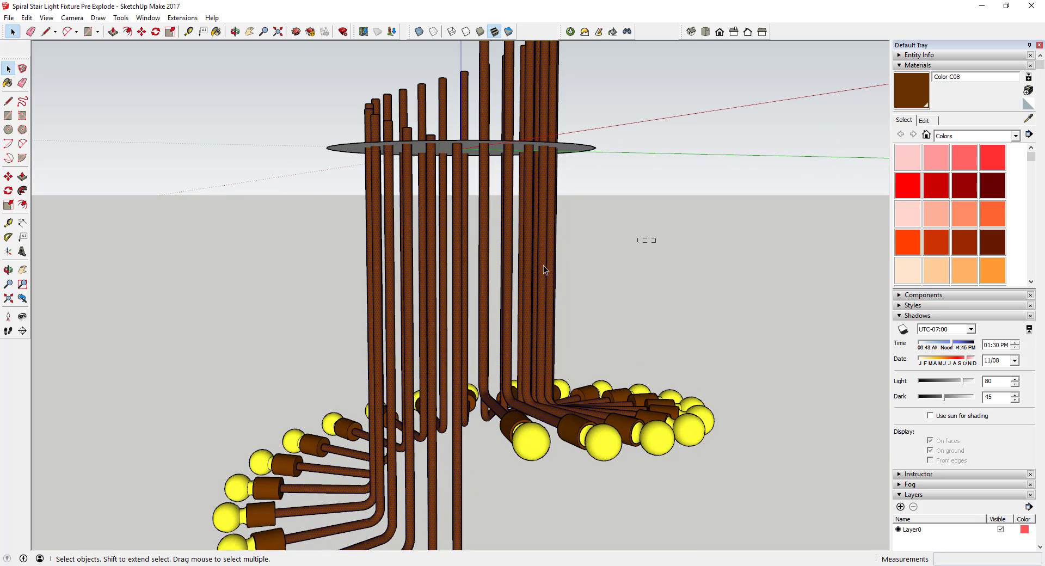
{"action": "middle_click_drag", "start_coordinate": [484, 223], "coordinate": [466, 219]}
{"action": "right_click", "coordinate": [451, 220]}
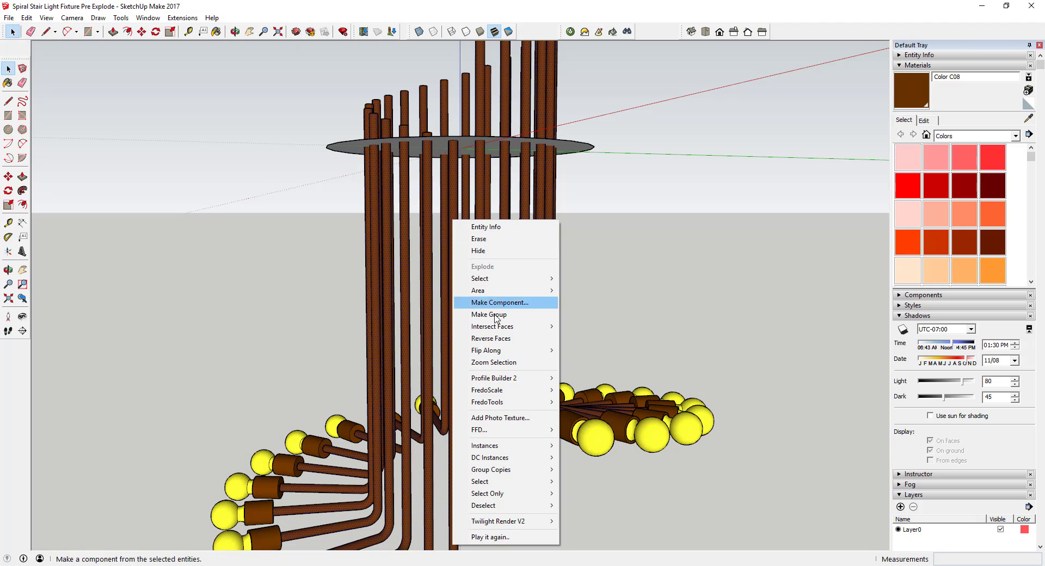
{"action": "mouse_move", "coordinate": [501, 327]}
{"action": "left_click", "coordinate": [593, 332]}
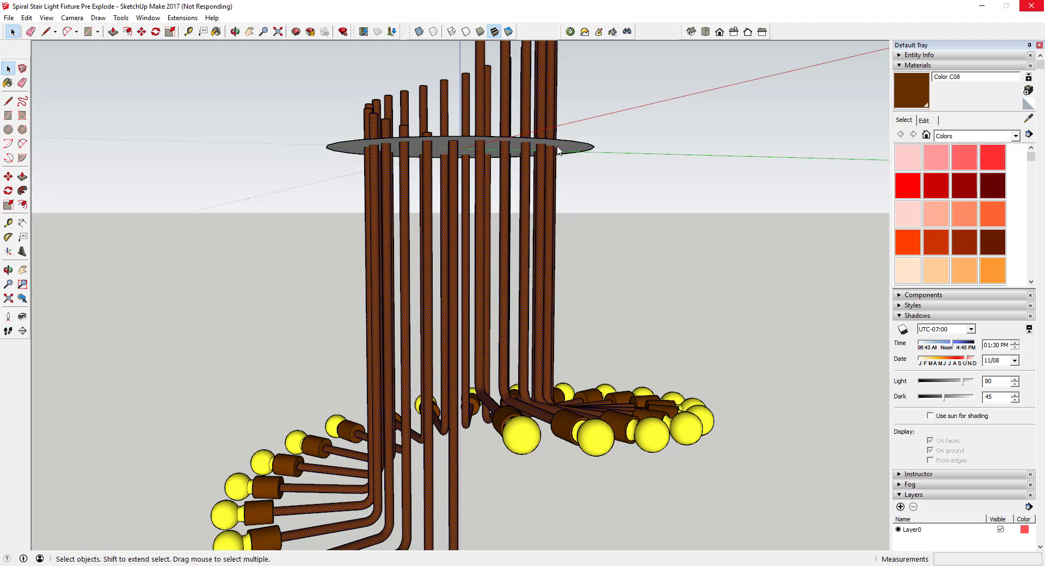
Examine a rod just below the plate by selecting its connected geometry and its face to check the intersection.
{"action": "middle_click_drag", "start_coordinate": [508, 157], "coordinate": [479, 145]}
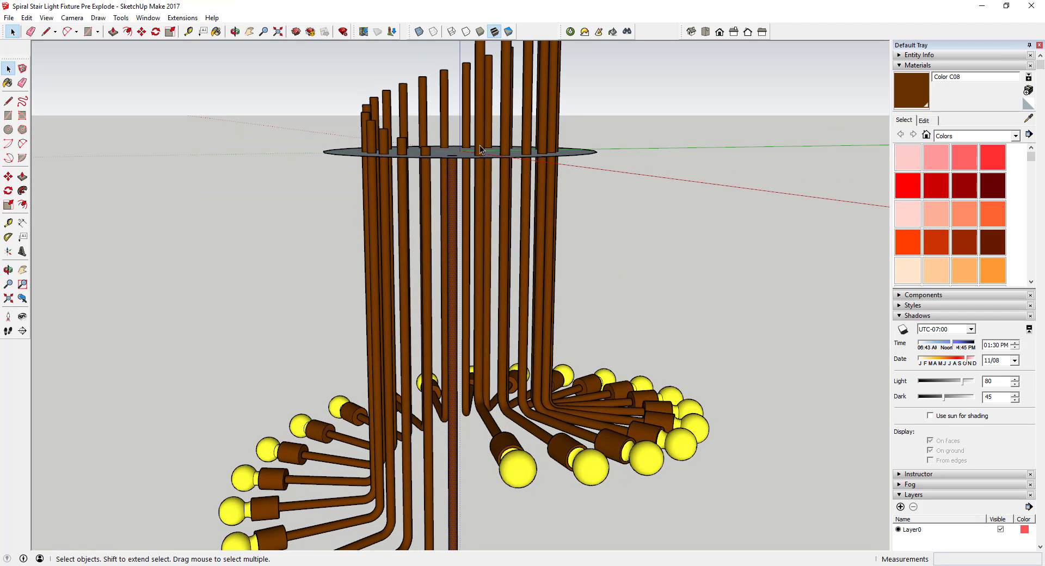
{"action": "scroll", "coordinate": [474, 174], "scroll_direction": "up", "scroll_amount": 3}
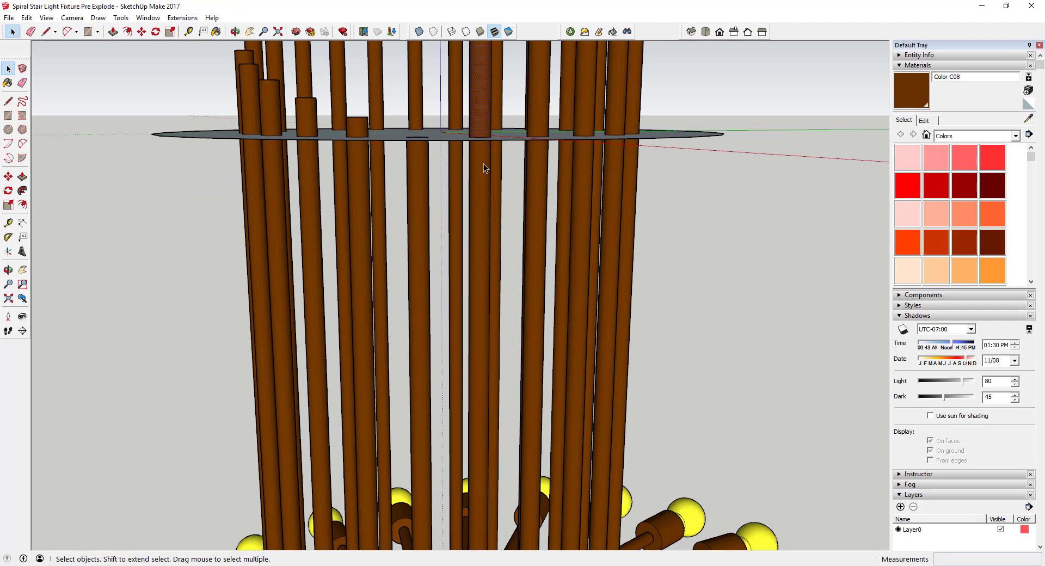
{"action": "triple_click", "coordinate": [476, 198]}
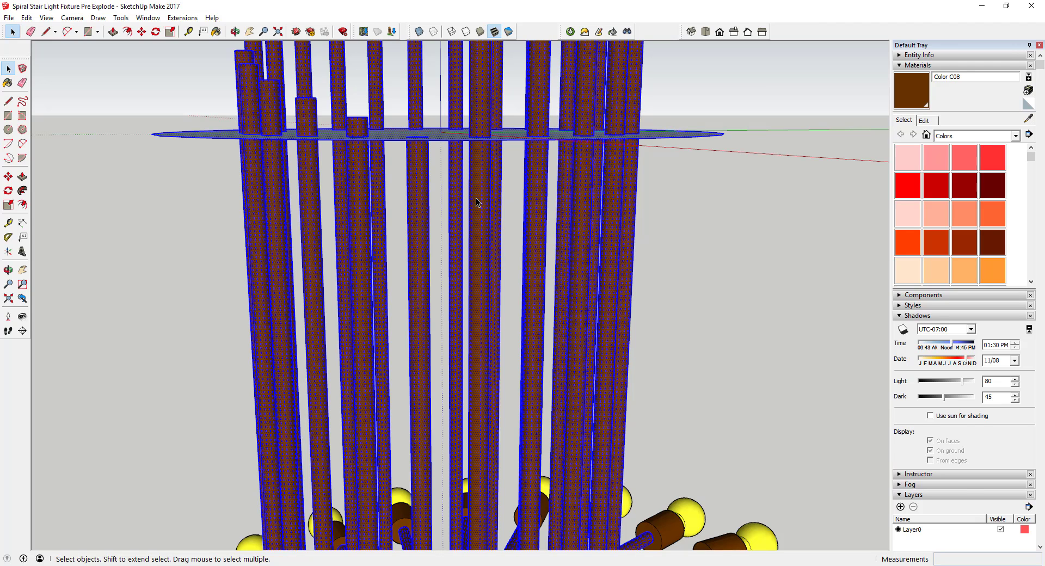
{"action": "left_click", "coordinate": [721, 206]}
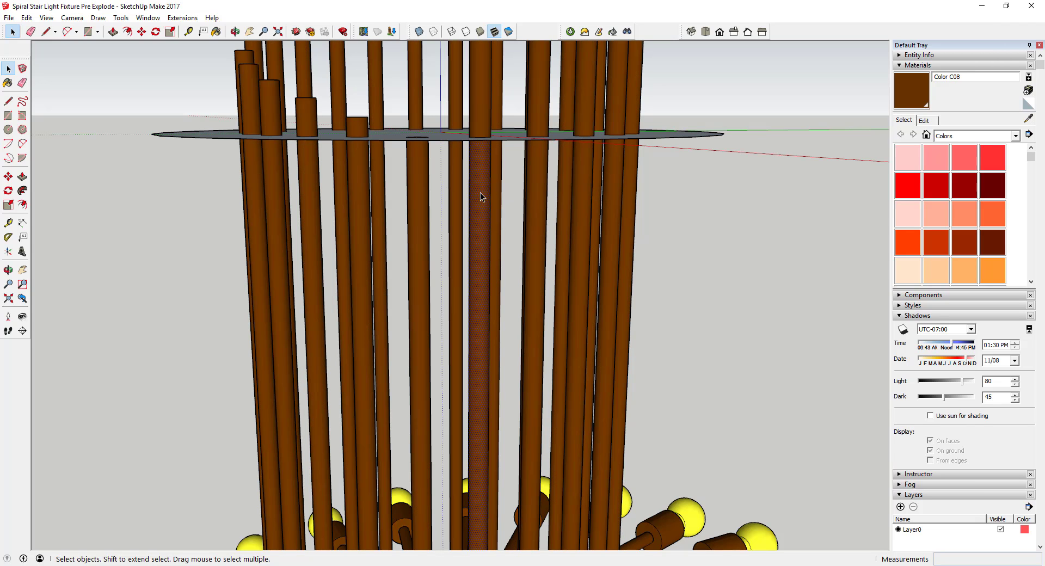
{"action": "scroll", "coordinate": [479, 103], "scroll_direction": "down", "scroll_amount": 3}
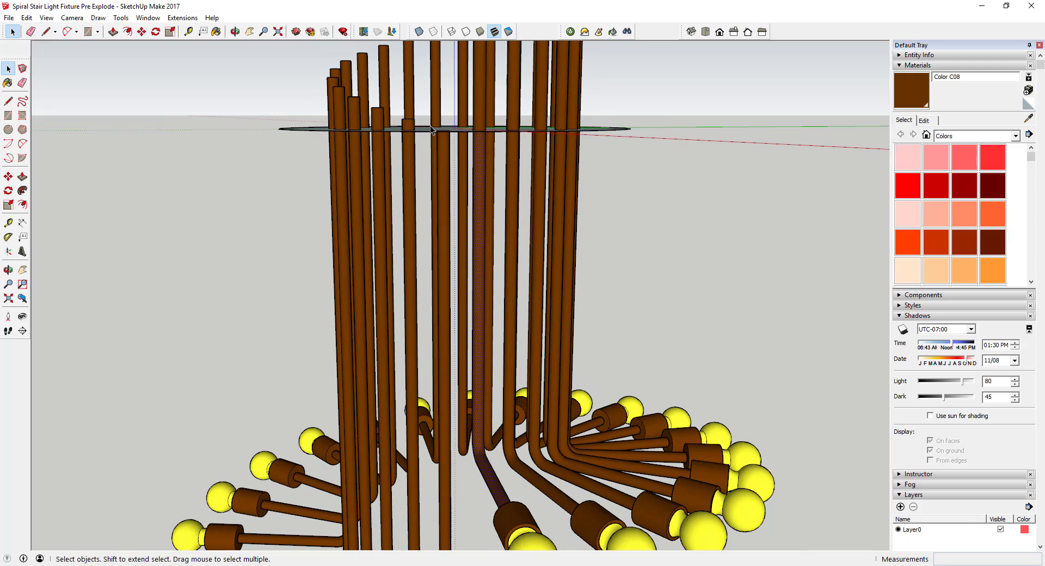
Select the rod sections that stick up above the plate and delete them.
{"action": "key", "text": "e"}
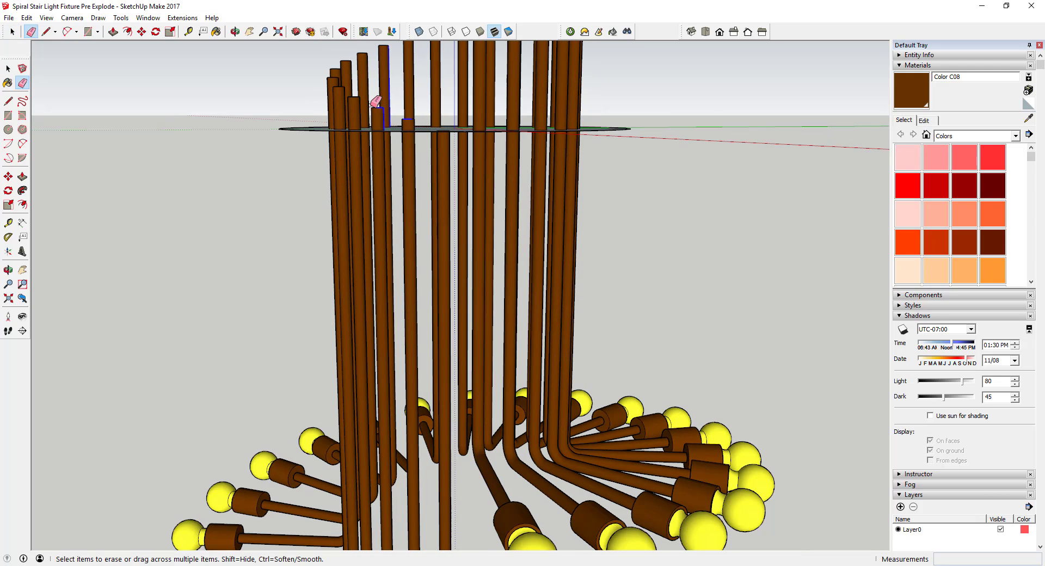
{"action": "middle_click_drag", "start_coordinate": [447, 102], "coordinate": [515, 133]}
{"action": "key", "text": "space"}
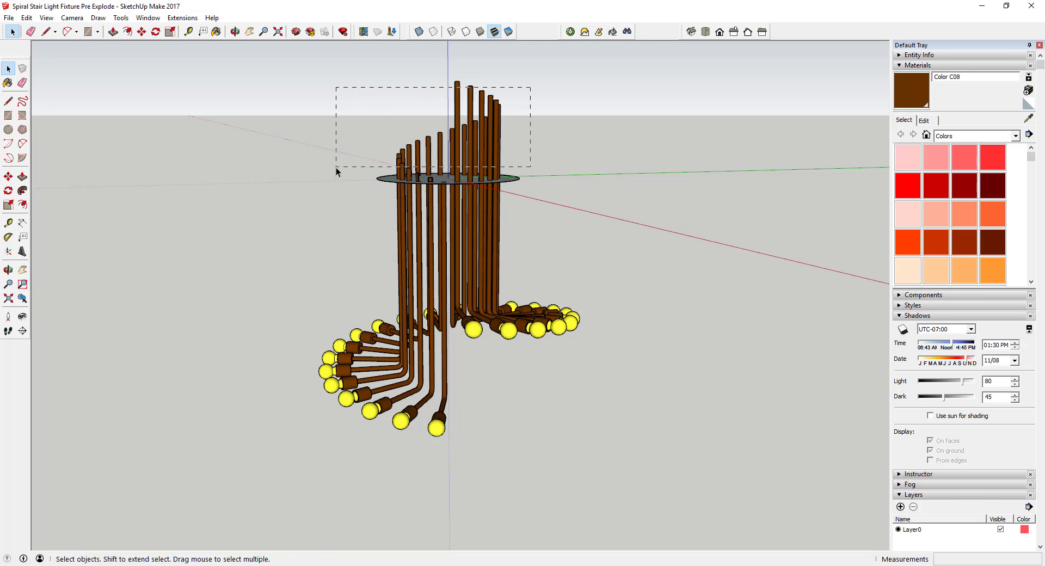
{"action": "key", "text": "Delete"}
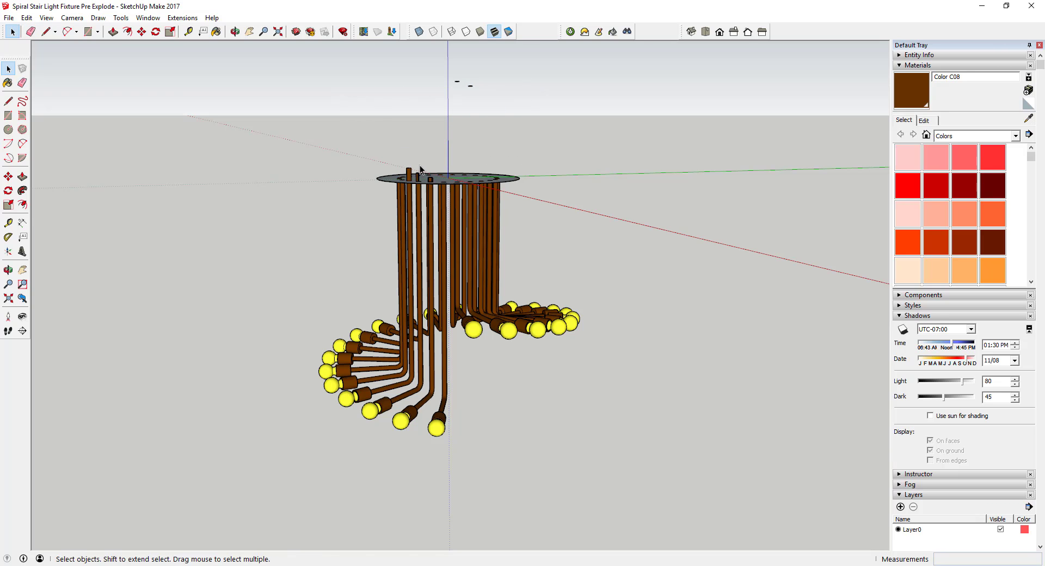
Erase the remaining rod stubs on top of the plate and delete the stray edges floating above it.
{"action": "scroll", "coordinate": [381, 170], "scroll_direction": "up", "scroll_amount": 5}
{"action": "scroll", "coordinate": [388, 169], "scroll_direction": "up", "scroll_amount": 5}
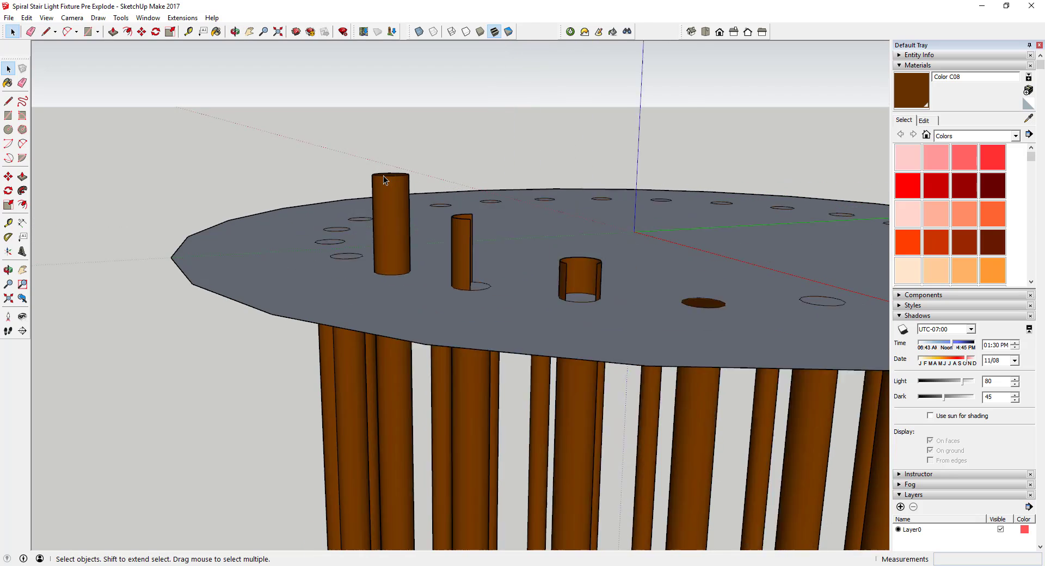
{"action": "key", "text": "e"}
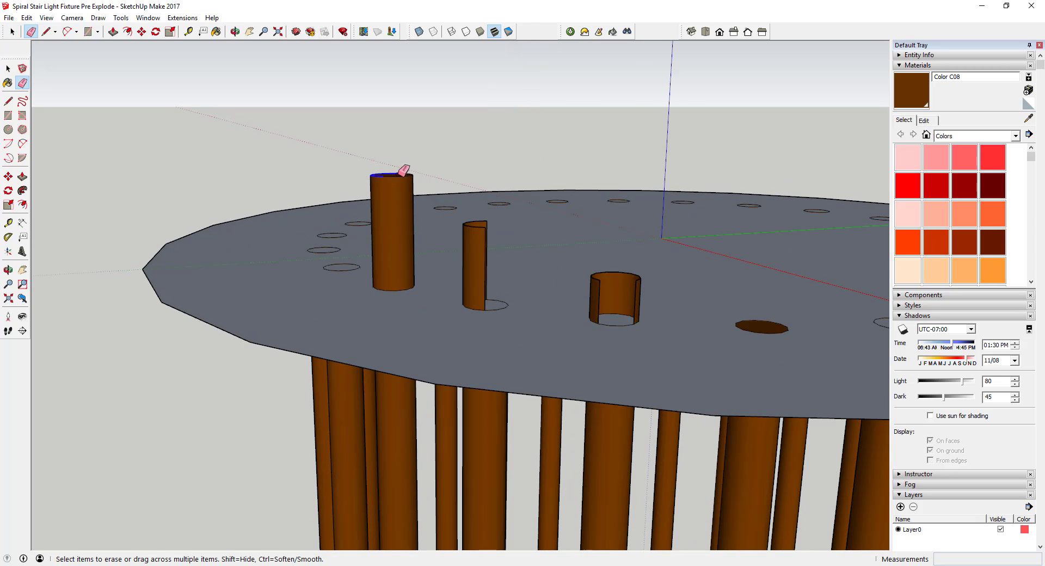
{"action": "mouse_move", "coordinate": [384, 172]}
{"action": "left_mouse_down"}
{"action": "mouse_move", "coordinate": [449, 224]}
{"action": "mouse_move", "coordinate": [416, 181]}
{"action": "mouse_move", "coordinate": [490, 238]}
{"action": "mouse_move", "coordinate": [594, 275]}
{"action": "left_mouse_up"}
{"action": "scroll", "coordinate": [593, 274], "scroll_direction": "down", "scroll_amount": 8}
{"action": "key", "text": "space"}
{"action": "left_click_drag", "start_coordinate": [532, 98], "coordinate": [634, 190]}
{"action": "key", "text": "Delete"}
Push/Pull the top face of the round plate upward by 3/4".
{"action": "middle_click_drag", "start_coordinate": [567, 236], "coordinate": [564, 298]}
{"action": "key", "text": "p"}
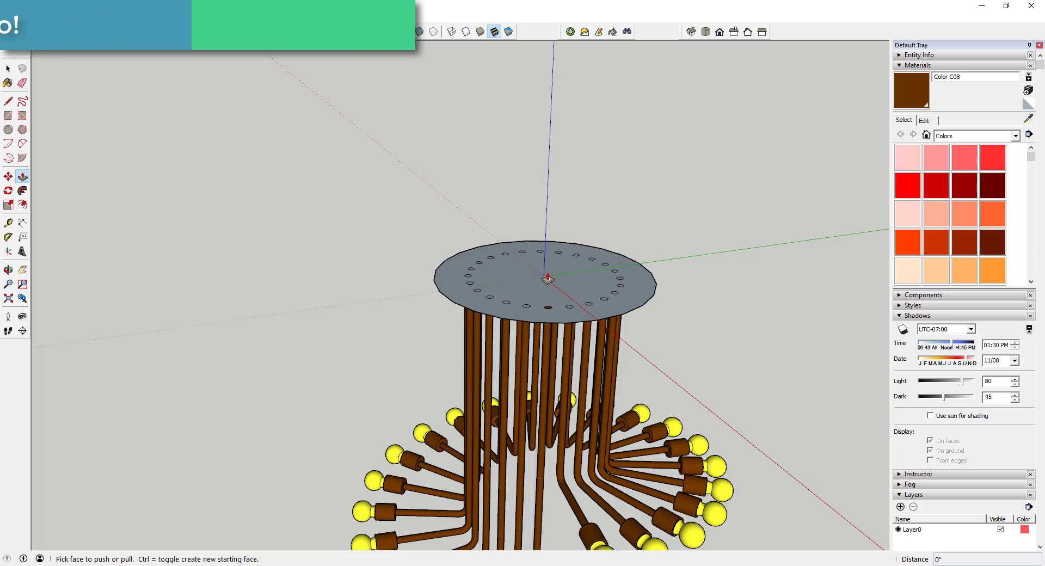
{"action": "left_click", "coordinate": [549, 283]}
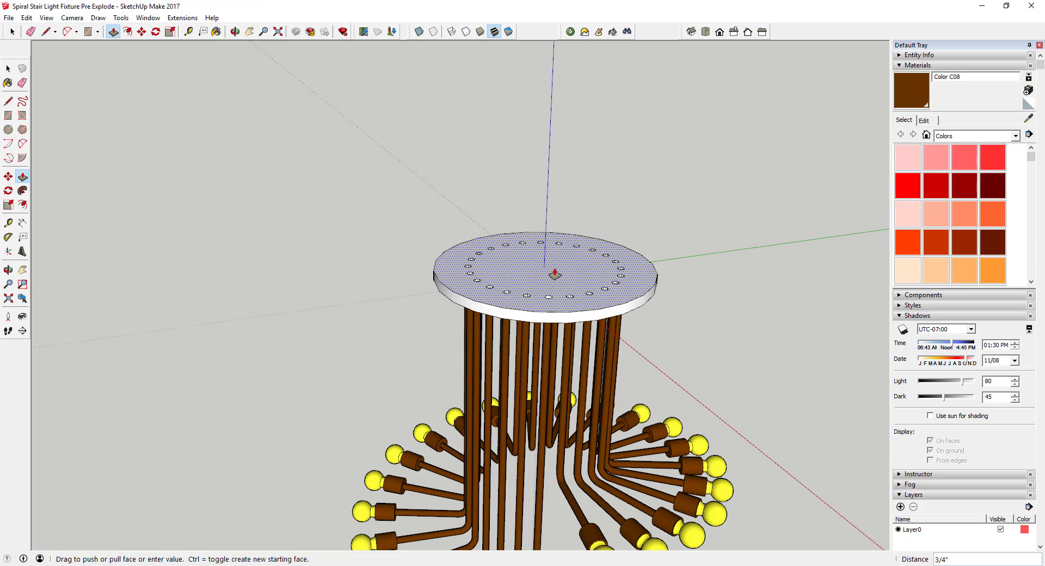
{"action": "left_click", "coordinate": [555, 272]}
{"action": "key", "text": "space"}
Draw a line across one rod hole in the plate's top to close it with a face, and erase that line.
{"action": "scroll", "coordinate": [550, 273], "scroll_direction": "up", "scroll_amount": 4}
{"action": "scroll", "coordinate": [494, 298], "scroll_direction": "up", "scroll_amount": 5}
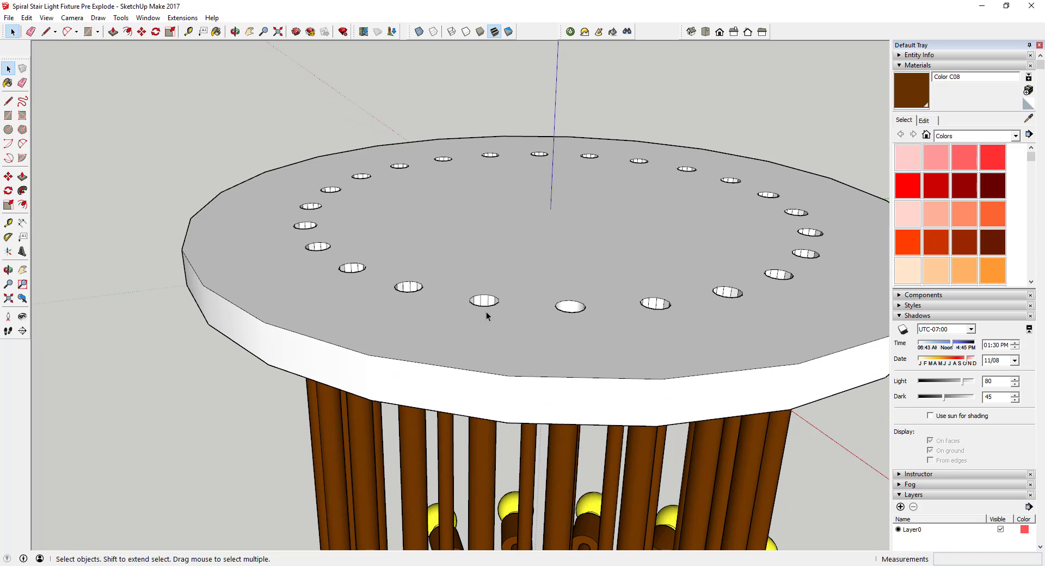
{"action": "key", "text": "l"}
{"action": "left_click", "coordinate": [487, 305]}
{"action": "left_click", "coordinate": [481, 294]}
{"action": "key", "text": "space"}
{"action": "key", "text": "e"}
{"action": "key", "text": "space"}
Rotate-copy the hole's cover face 15 degrees about the plate's centre and array it x23 to close the other holes.
{"action": "key", "text": "q"}
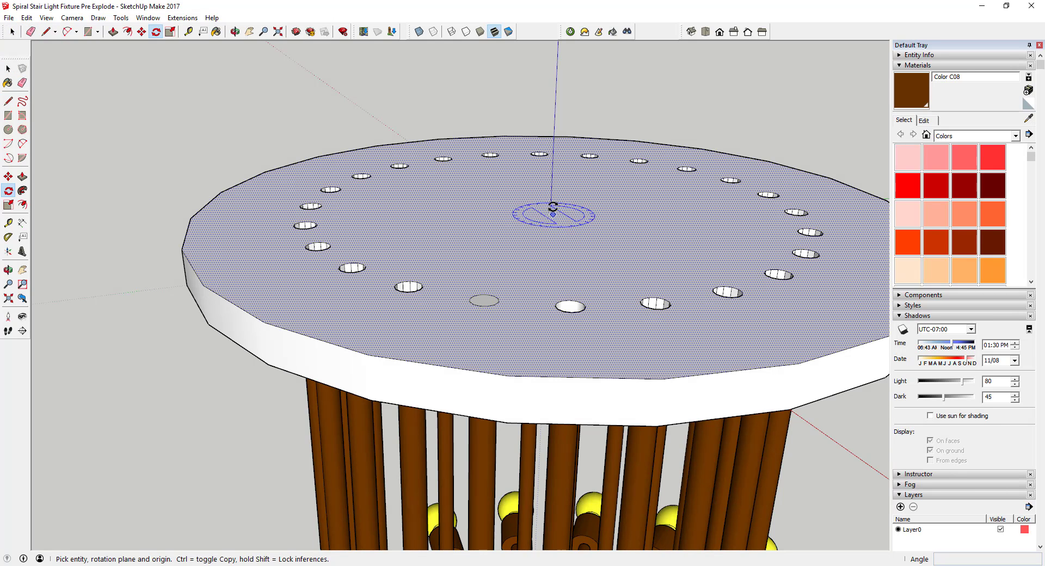
{"action": "key", "text": "space"}
{"action": "left_click", "coordinate": [484, 301]}
{"action": "key", "text": "q"}
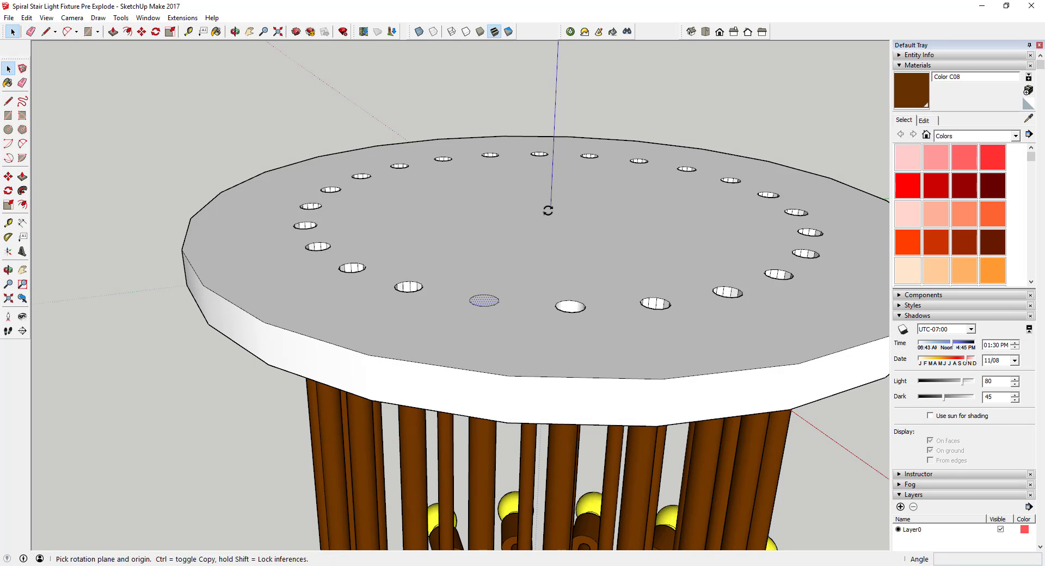
{"action": "left_click", "coordinate": [550, 209]}
{"action": "scroll", "coordinate": [483, 300], "scroll_direction": "up", "scroll_amount": 4}
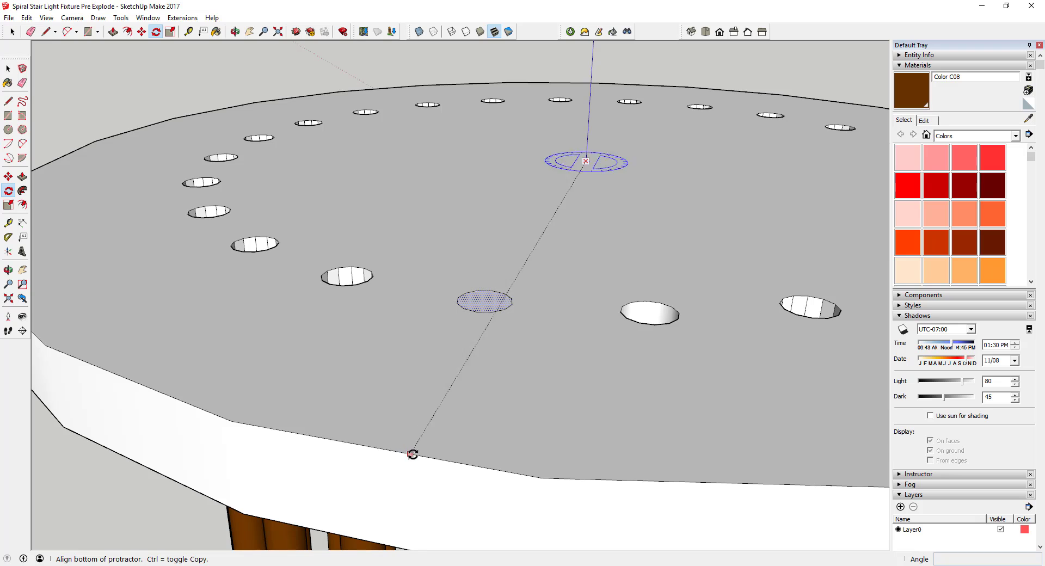
{"action": "left_click", "coordinate": [377, 448]}
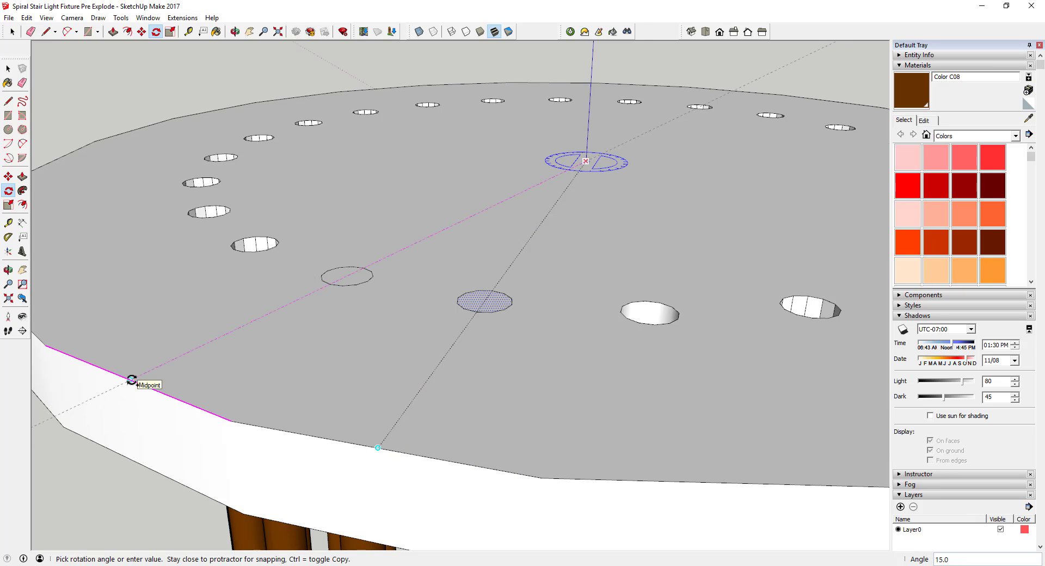
{"action": "left_click", "coordinate": [131, 380]}
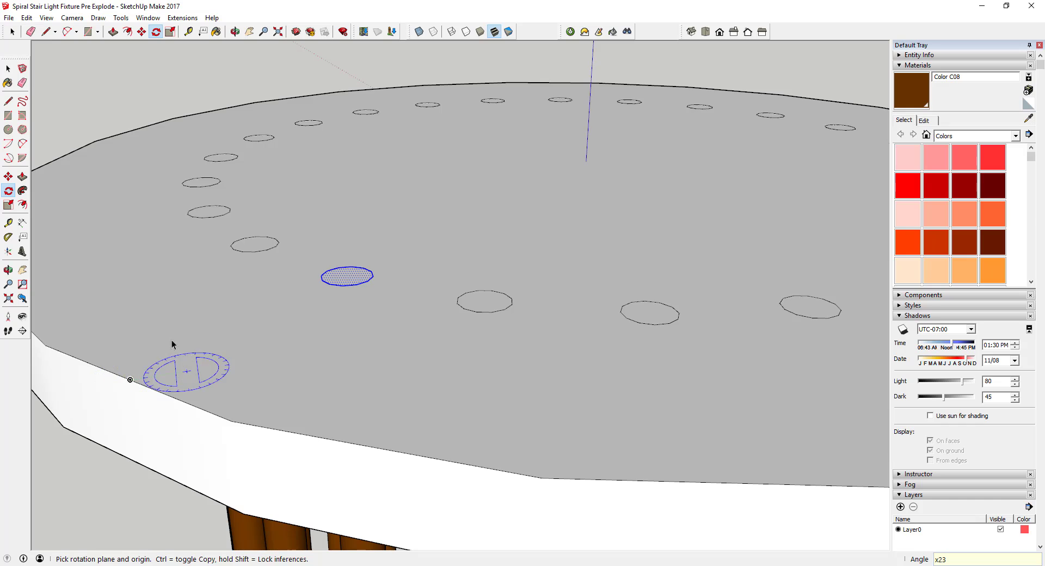
Delete the circular hole edges on the plate's top so the hole covers merge into one continuous face.
{"action": "key", "text": "space"}
{"action": "middle_click_drag", "start_coordinate": [128, 378], "coordinate": [347, 252]}
{"action": "key", "text": "e"}
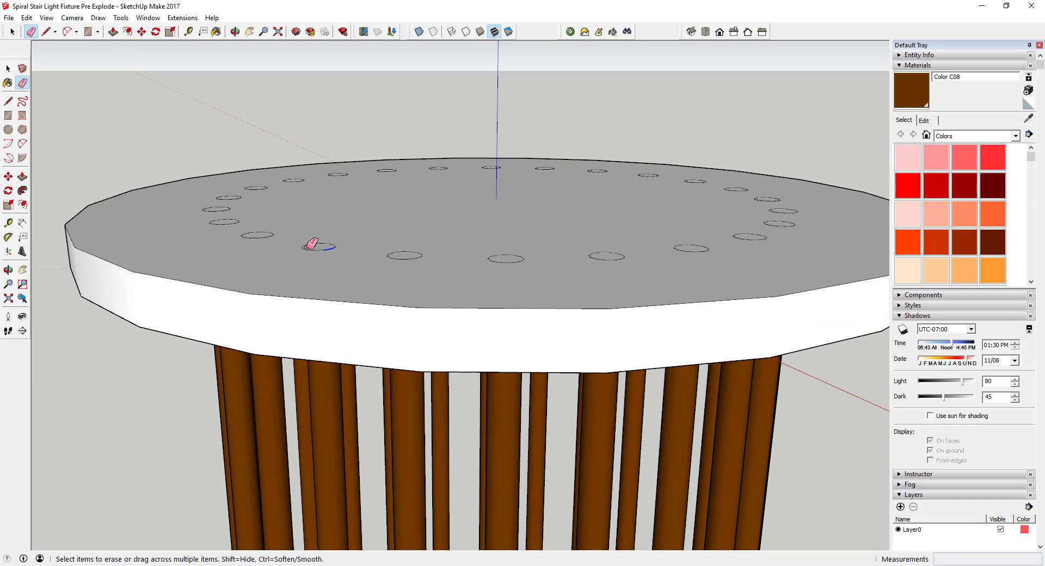
{"action": "key", "text": "space"}
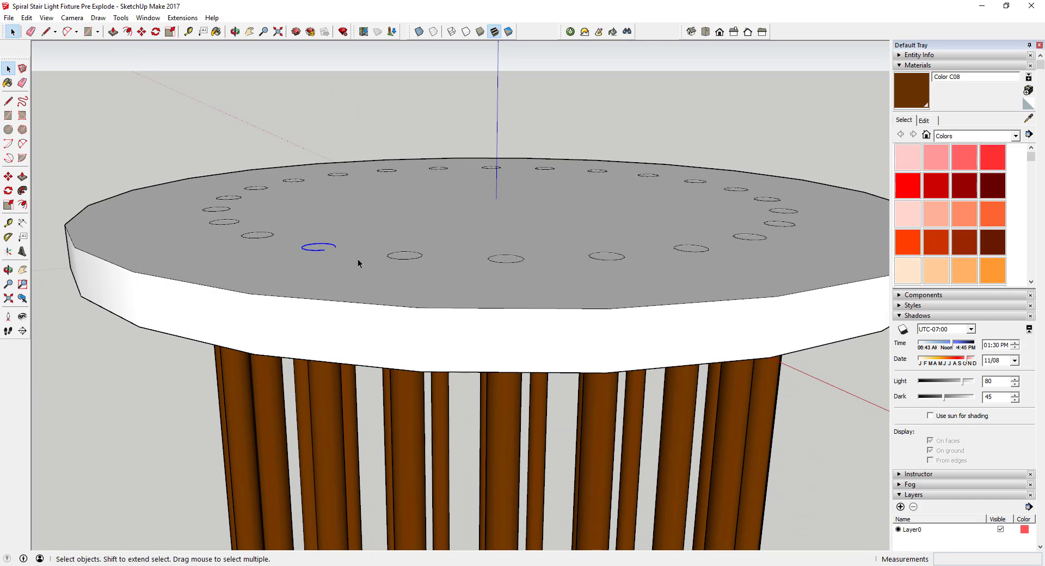
{"action": "key", "text": "Delete"}
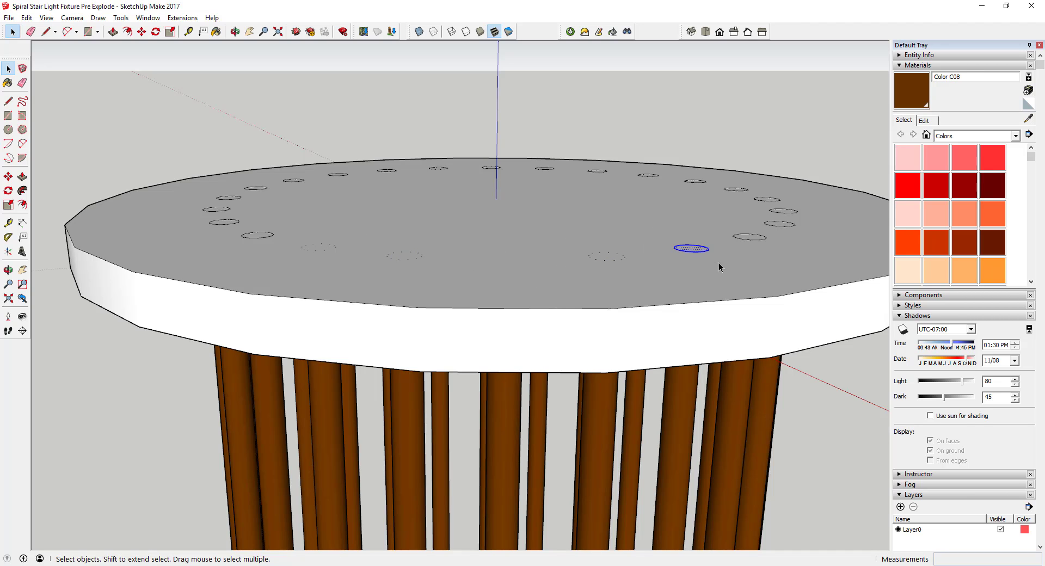
{"action": "left_click_drag", "start_coordinate": [810, 247], "coordinate": [814, 247]}
{"action": "middle_click_drag", "start_coordinate": [727, 202], "coordinate": [297, 203]}
{"action": "key", "text": "Delete"}
{"action": "scroll", "coordinate": [649, 199], "scroll_direction": "up", "scroll_amount": 6}
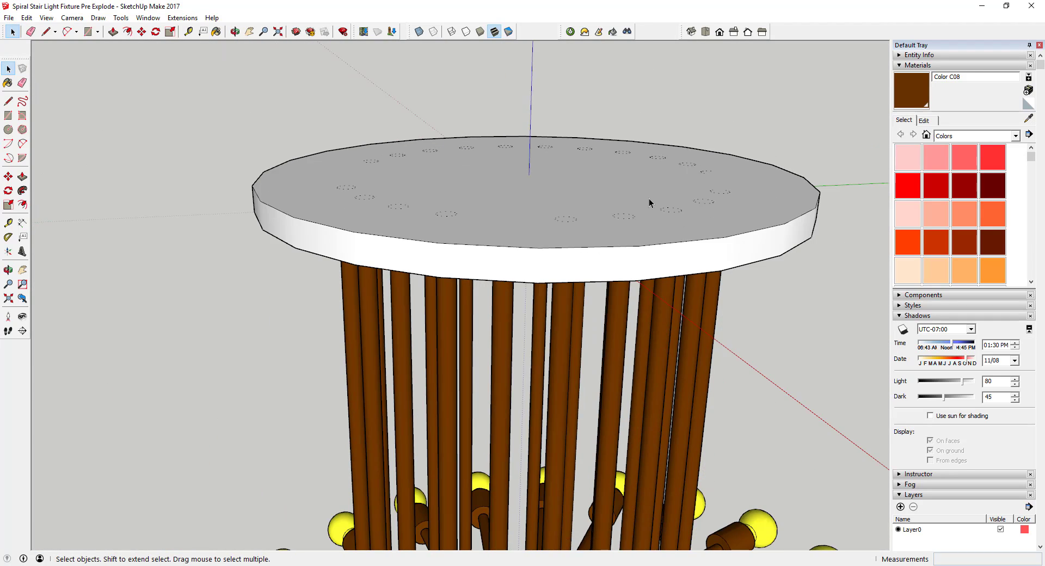
Push/Pull the plate's whole top face slightly upward to clear the leftover dotted hole marks.
{"action": "key", "text": "p"}
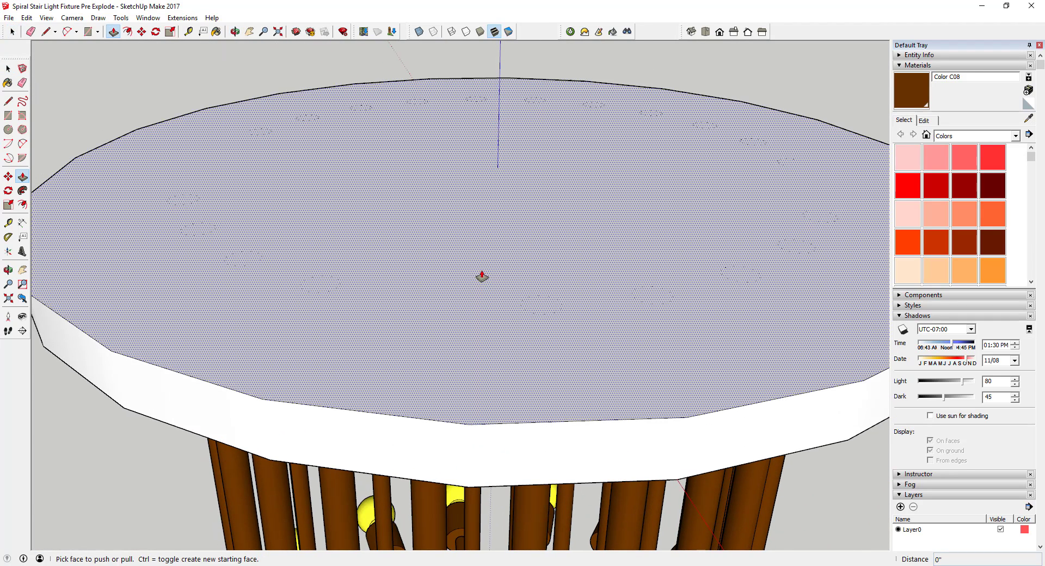
{"action": "left_click_drag", "start_coordinate": [483, 280], "coordinate": [483, 264]}
{"action": "key", "text": "space"}
{"action": "scroll", "coordinate": [443, 192], "scroll_direction": "down", "scroll_amount": 5}
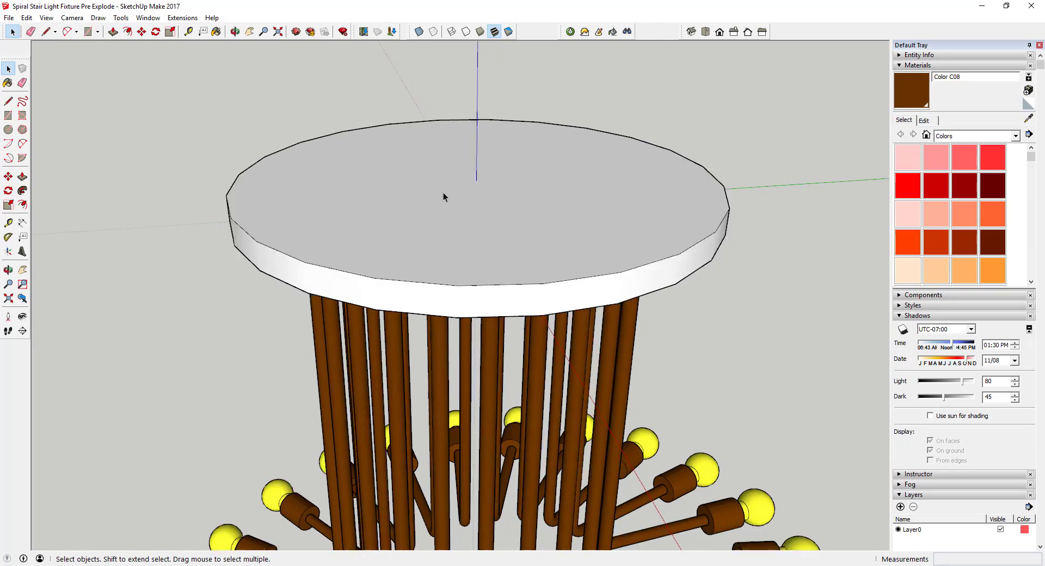
Select the entire round plate, without the rods, and make it a group.
{"action": "middle_click_drag", "start_coordinate": [443, 192], "coordinate": [478, 178]}
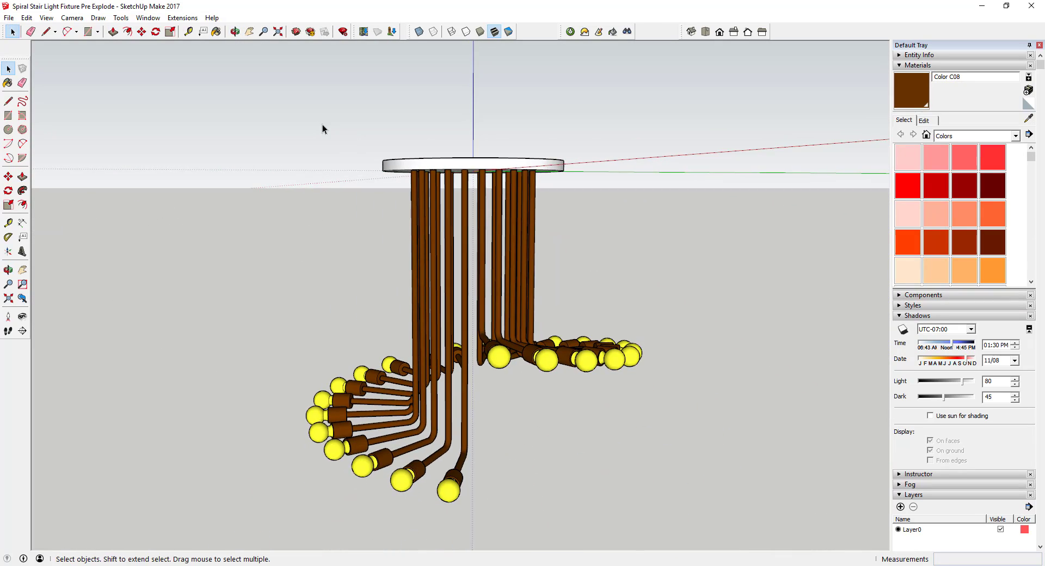
{"action": "left_click_drag", "start_coordinate": [324, 124], "coordinate": [606, 185]}
{"action": "right_click", "coordinate": [528, 176]}
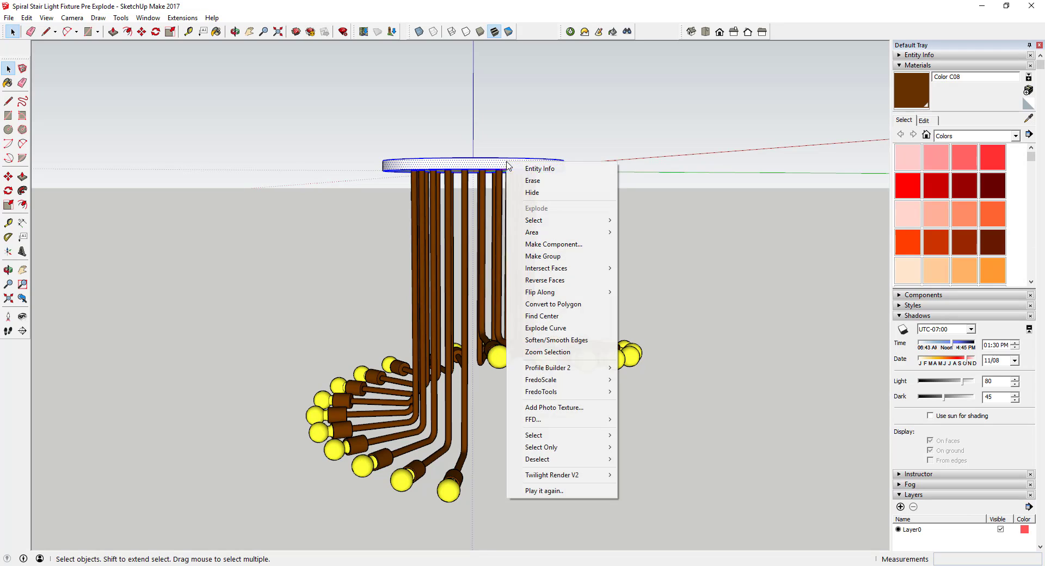
{"action": "left_click", "coordinate": [538, 256]}
Paint the plate group with the brown material Color C08 and check the fixture from below.
{"action": "left_click", "coordinate": [910, 91]}
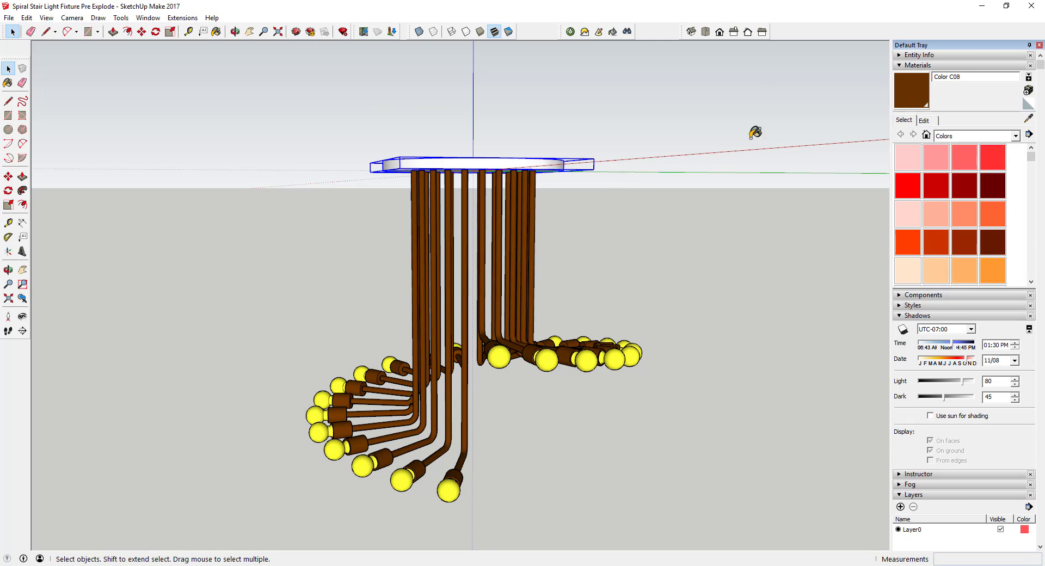
{"action": "left_click", "coordinate": [508, 159]}
{"action": "key", "text": "space"}
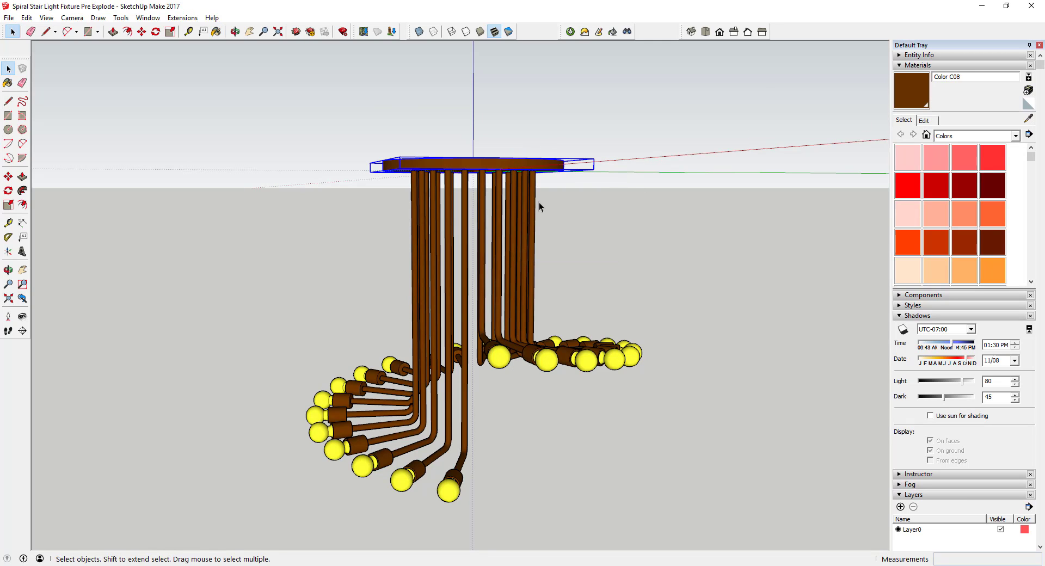
{"action": "left_click", "coordinate": [498, 448]}
{"action": "middle_click_drag", "start_coordinate": [497, 428], "coordinate": [492, 346]}
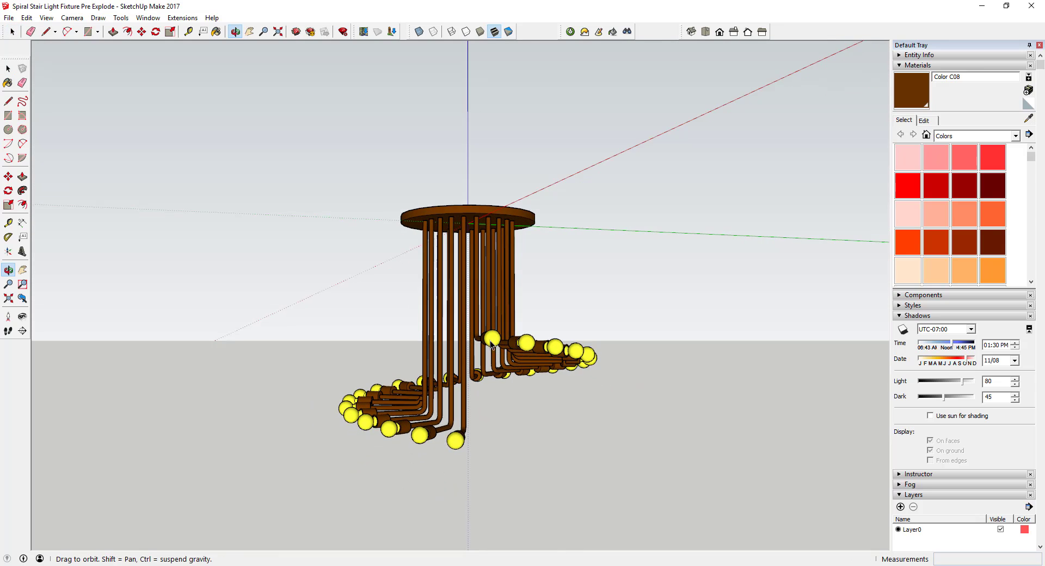
{"action": "scroll", "coordinate": [491, 359], "scroll_direction": "up", "scroll_amount": 3}
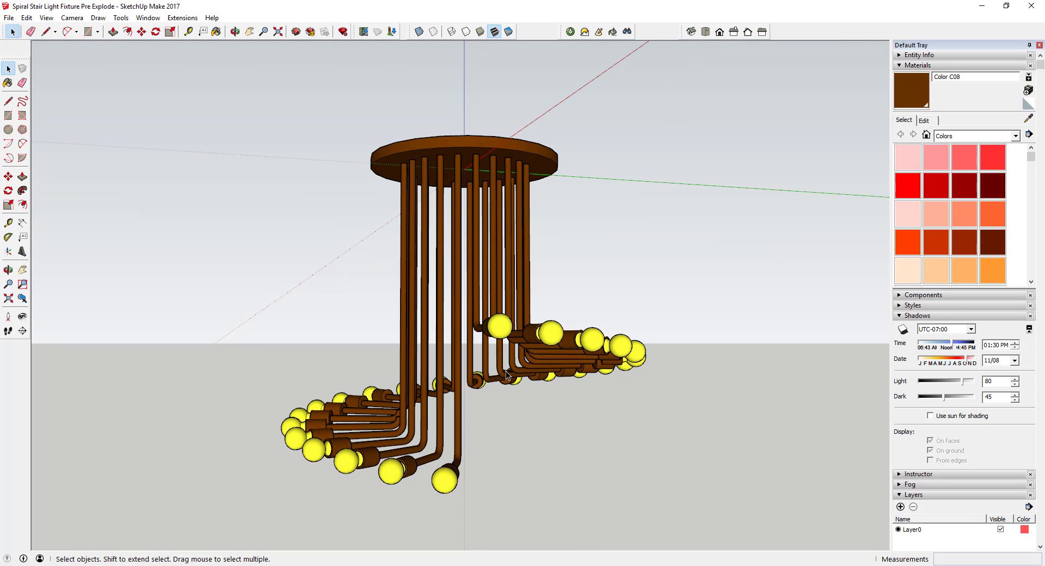